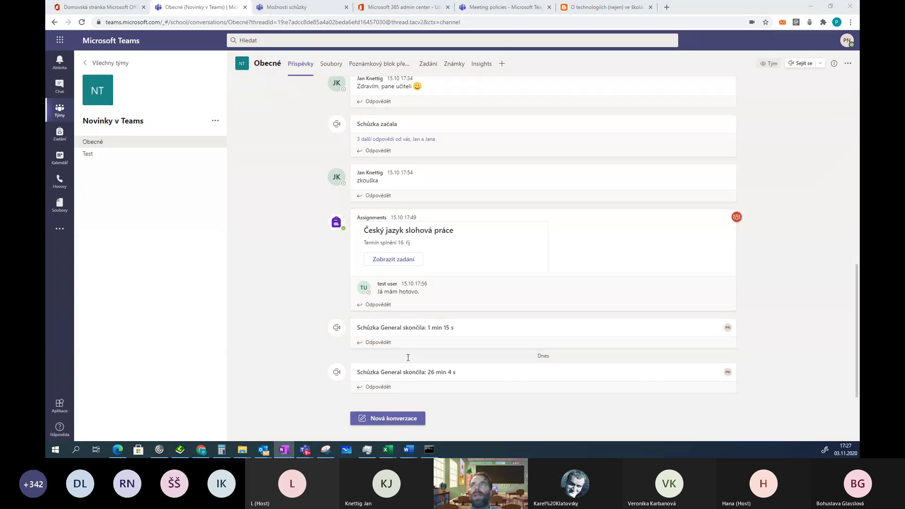
Start an instant meeting in the Obecné channel of the Novinky v Teams team
left_click(804, 64)
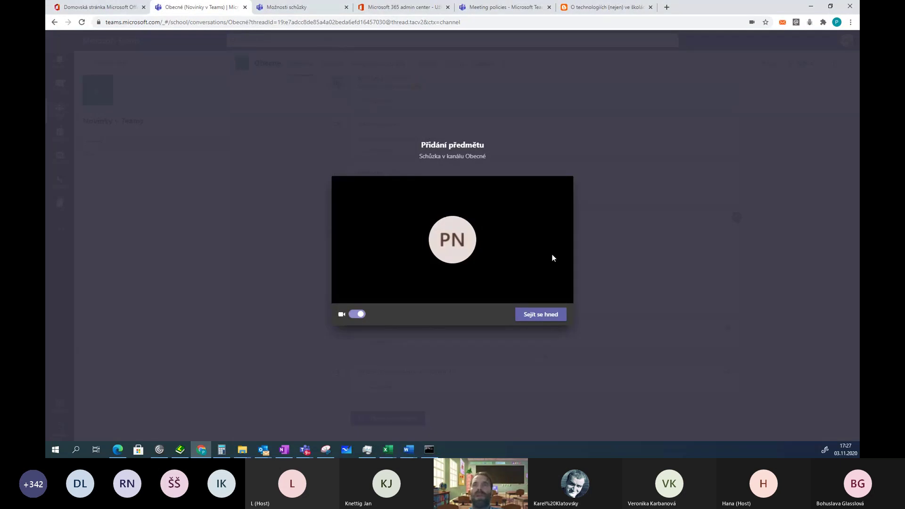
left_click(548, 314)
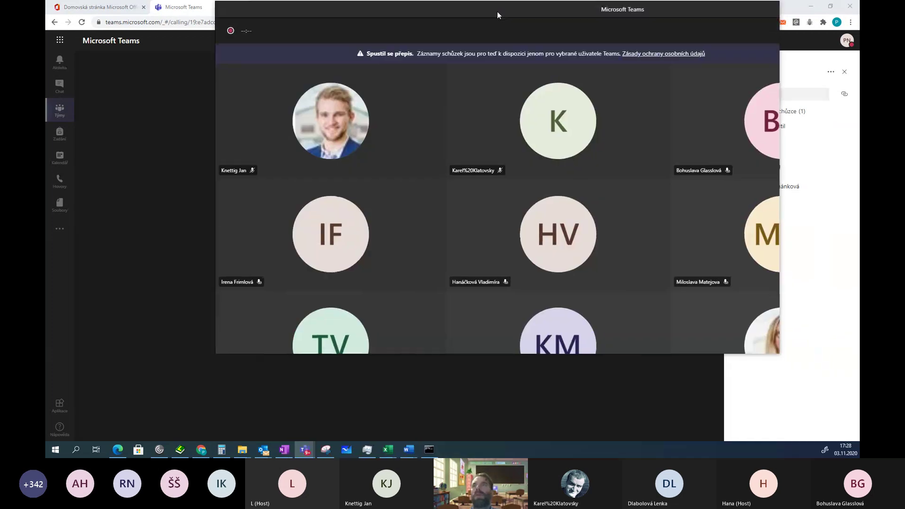
Enlarge the desktop meeting window and browse the background effects available for the camera
left_click_drag(496, 12, 463, 35)
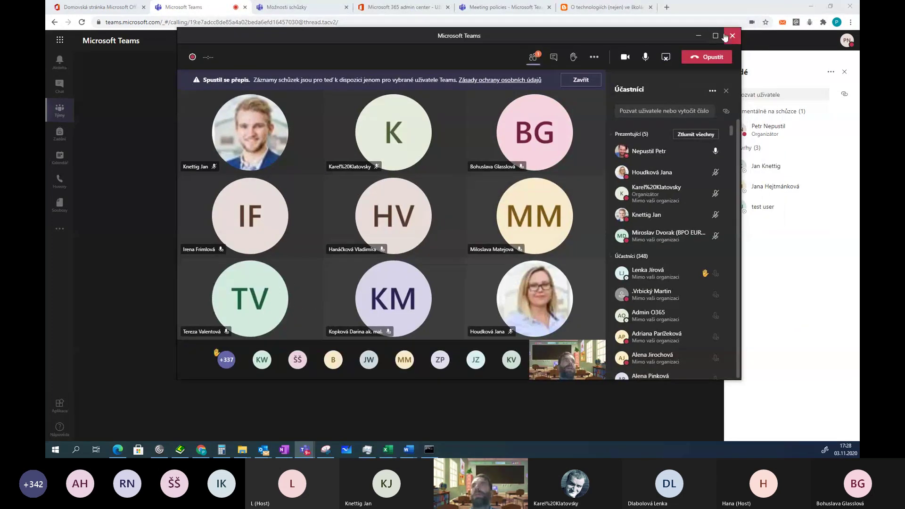
left_click(715, 36)
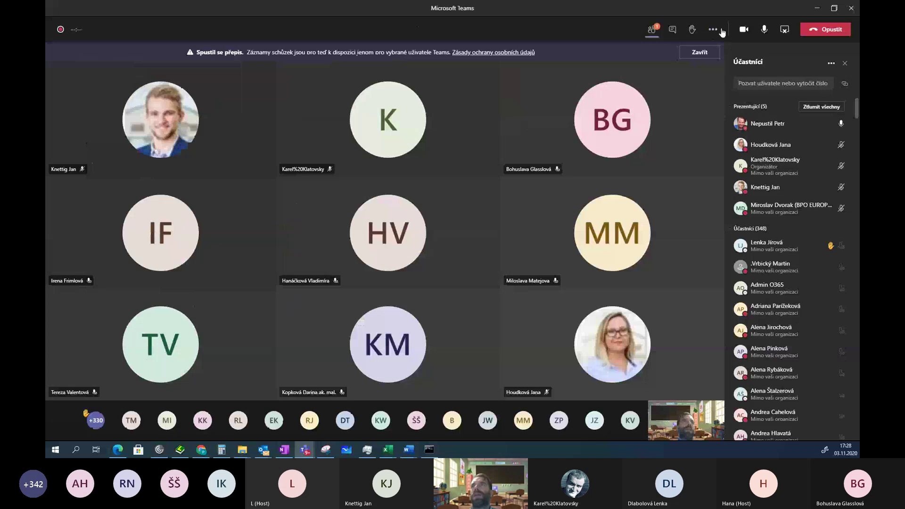
left_click(721, 30)
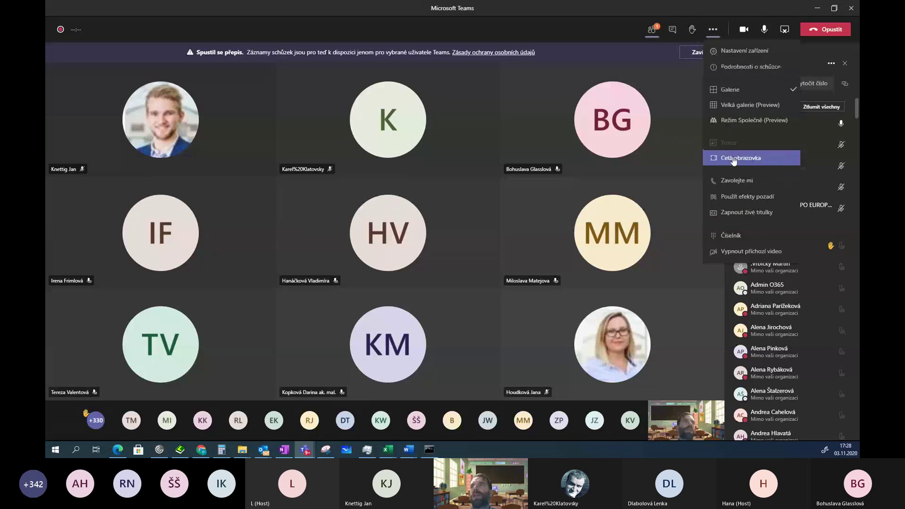
left_click(744, 197)
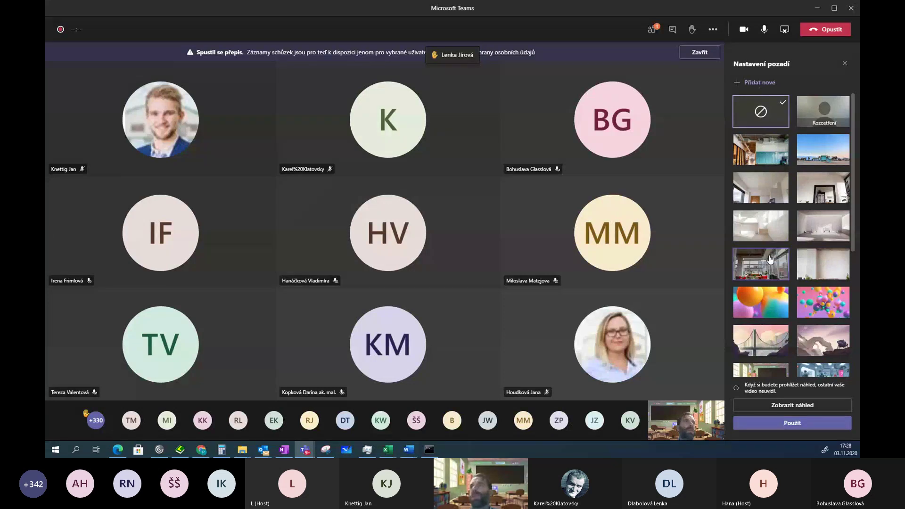
scroll(770, 259, "down", 3)
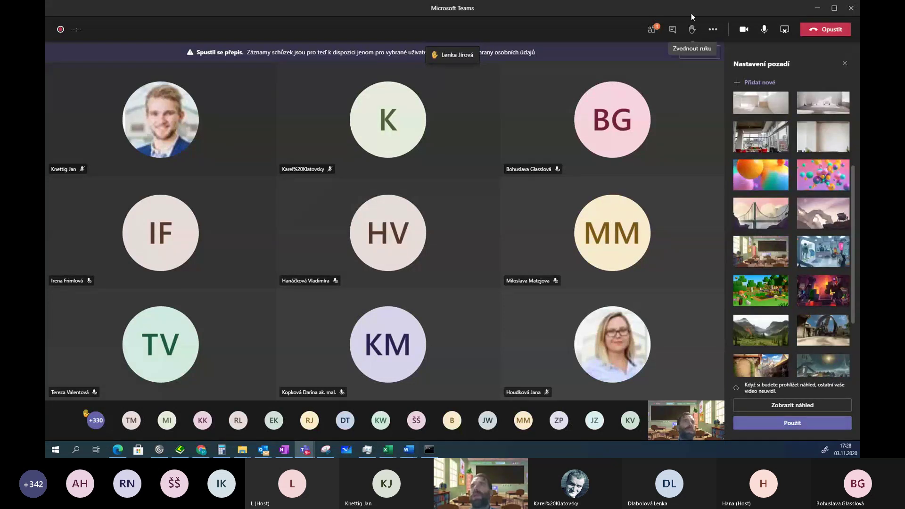
left_click_drag(684, 7, 650, 455)
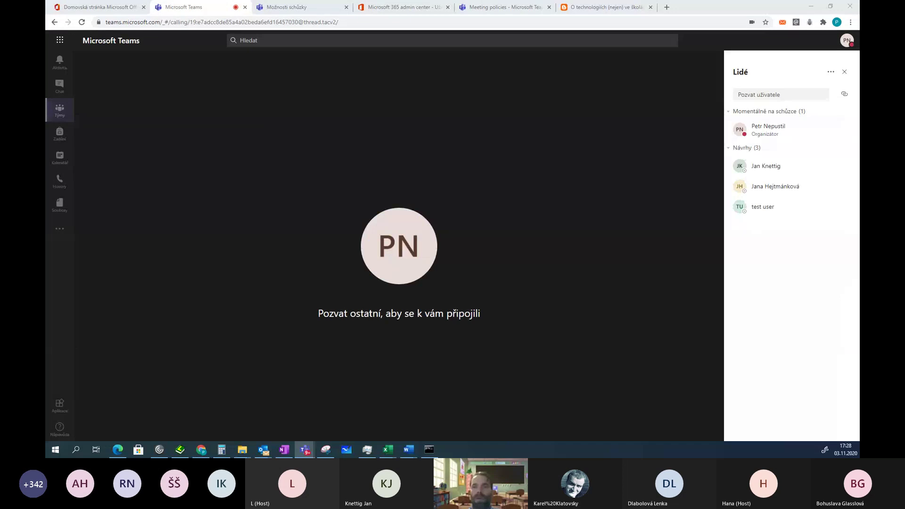
Review the additional actions available in the channel meeting running in the browser
left_click(482, 312)
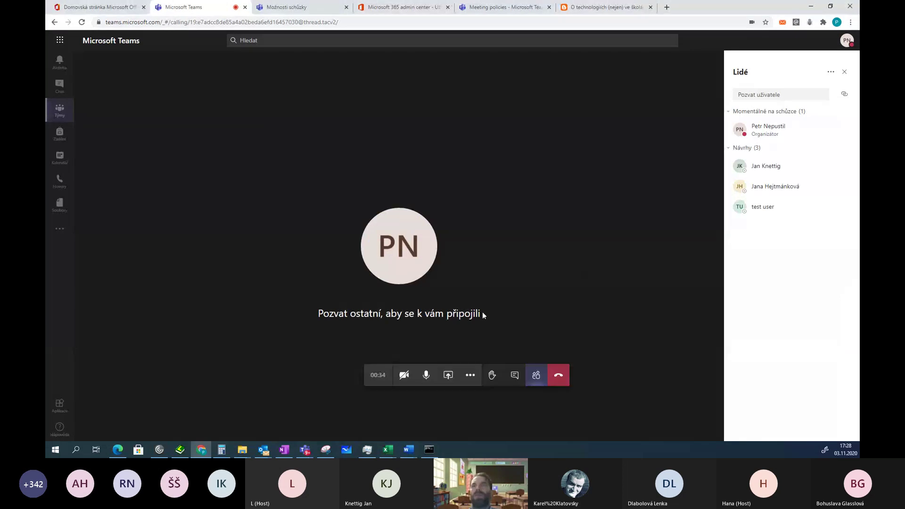
left_click(470, 376)
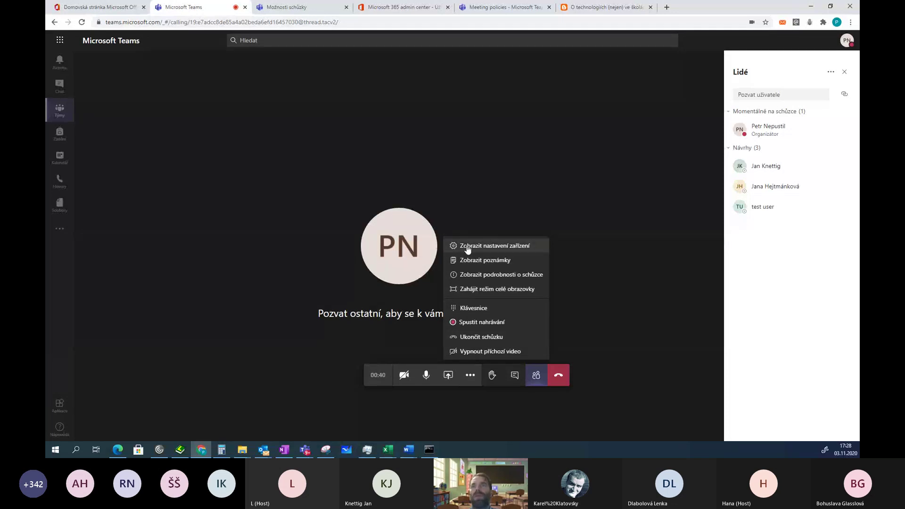
left_click(606, 327)
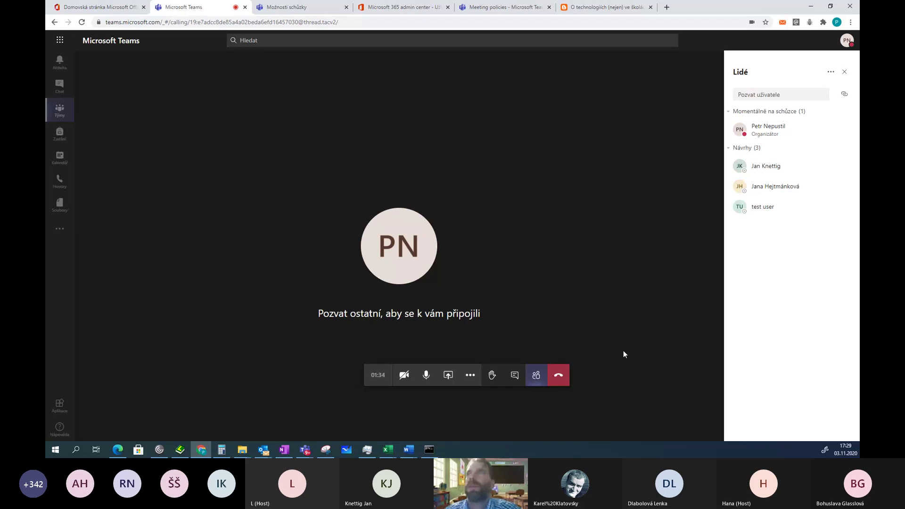
Open the channel meeting's permission options and choose Lidé v naší organizaci for who can bypass the lobby
left_click(830, 75)
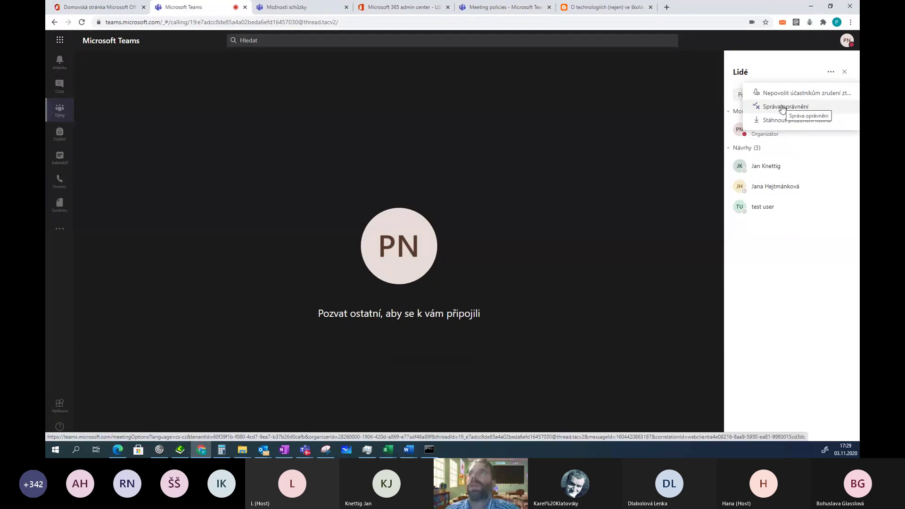
left_click(782, 107)
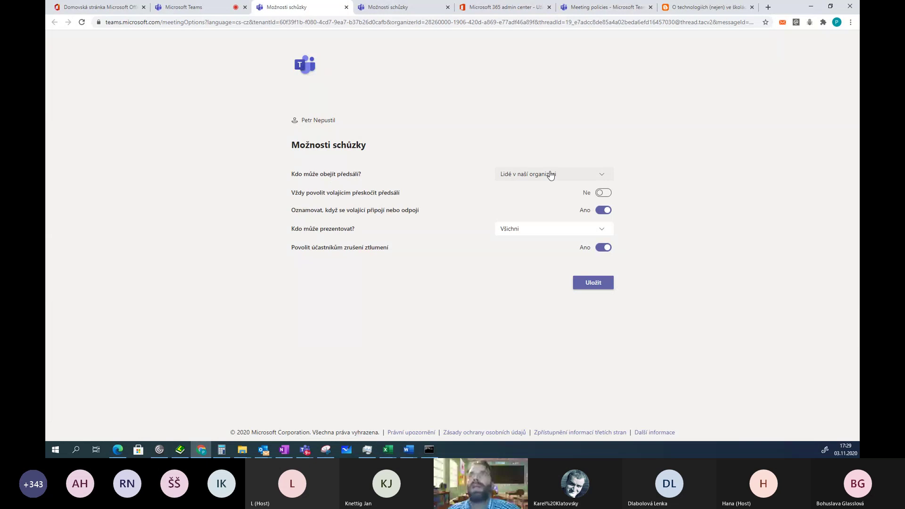
left_click(601, 177)
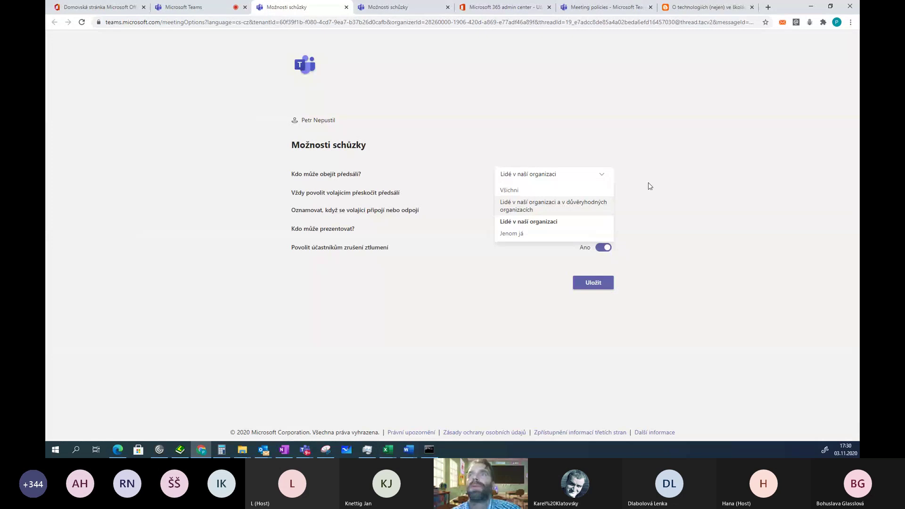
left_click(575, 222)
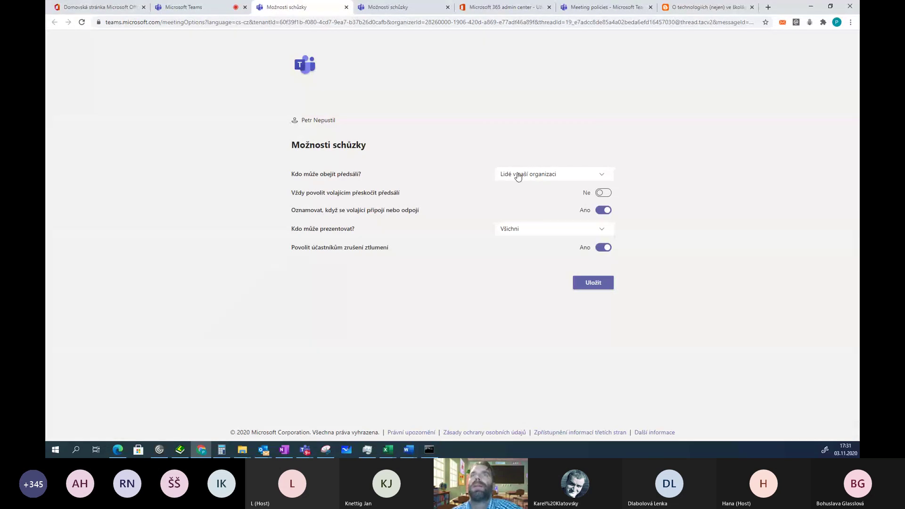
Set who can present in the meeting to Jenom já and save the meeting options
left_click(603, 231)
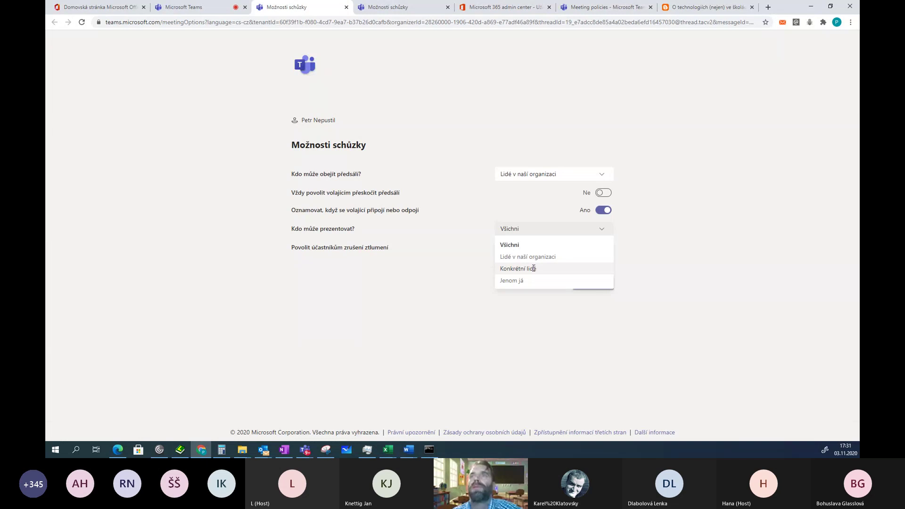
left_click(660, 241)
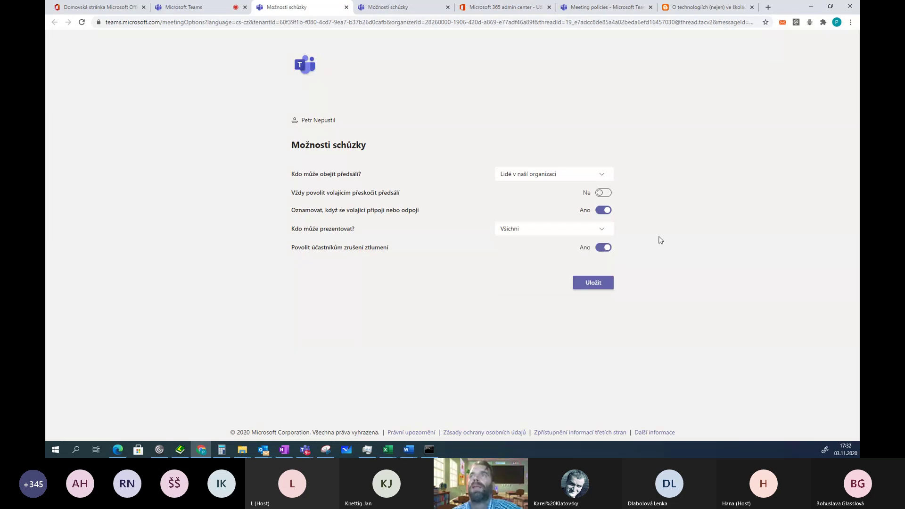
left_click(601, 233)
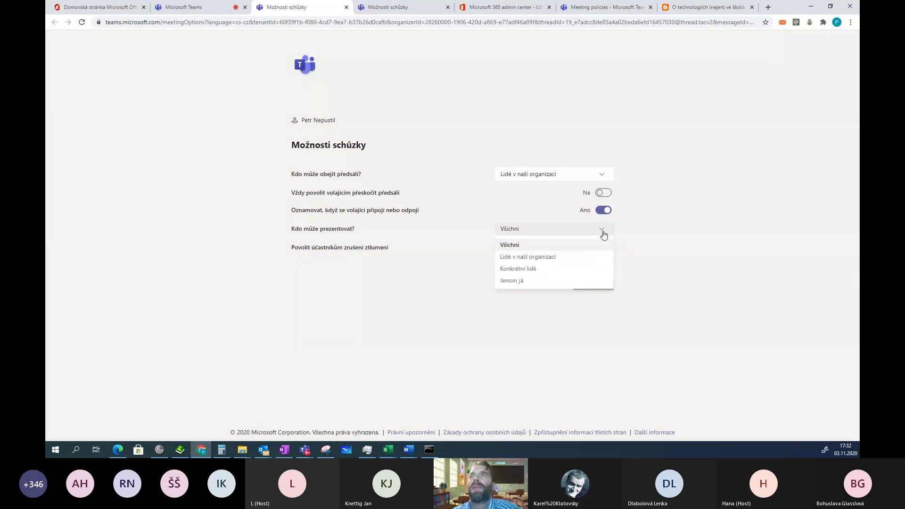
left_click(518, 281)
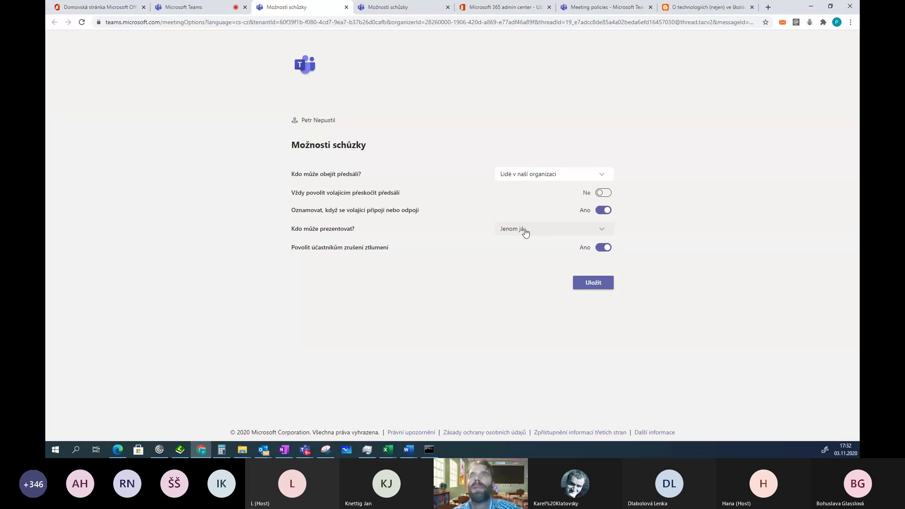
left_click(596, 285)
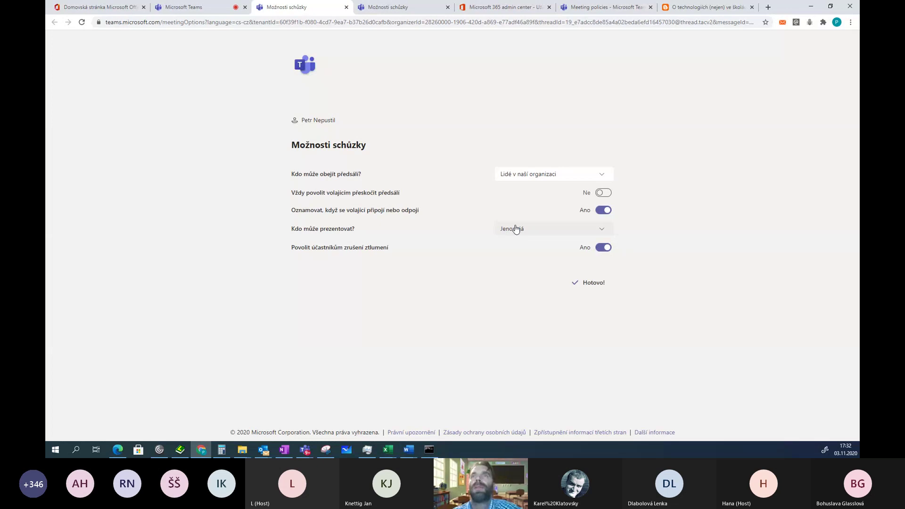
Examine the blog article's table comparing participant and presenter permissions, then return to the meeting options
left_click(697, 10)
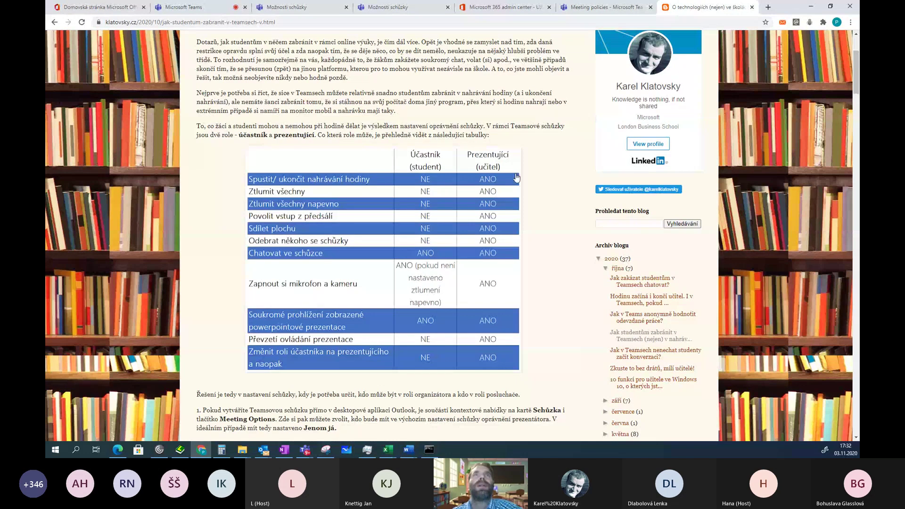
scroll(331, 123, "up", 1)
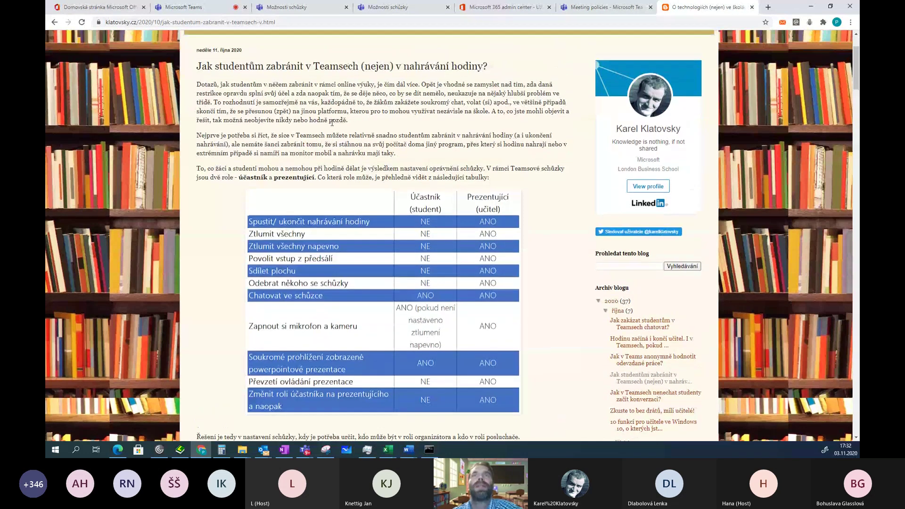
scroll(332, 123, "down", 1)
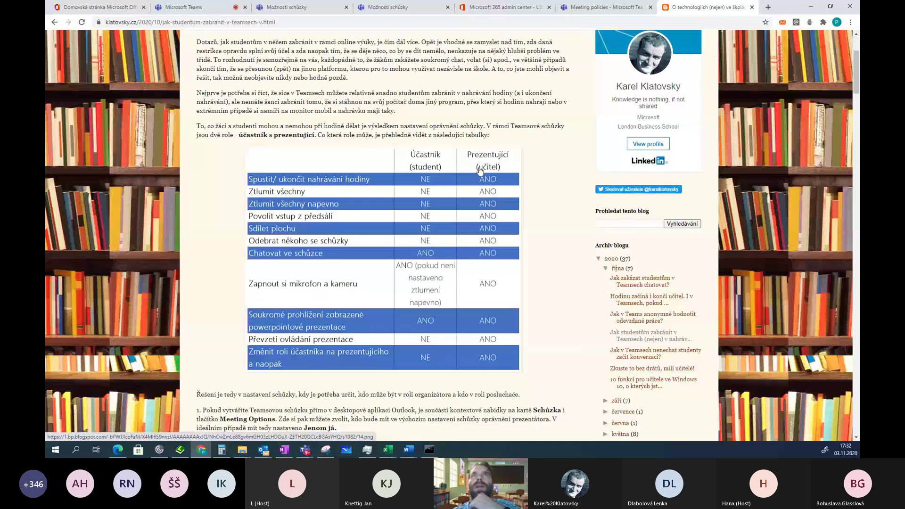
key("ctrl+3")
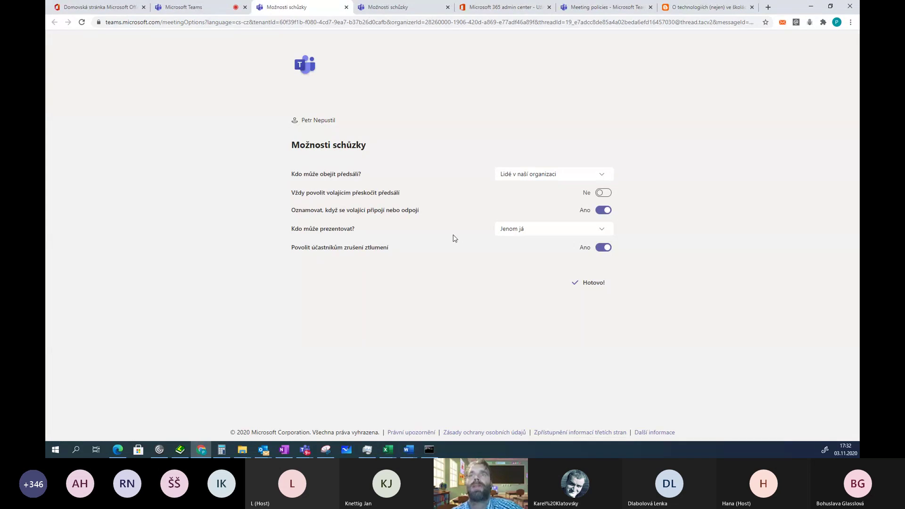
Revisit the blog's role table, the running meeting and the saved meeting options
left_click(701, 12)
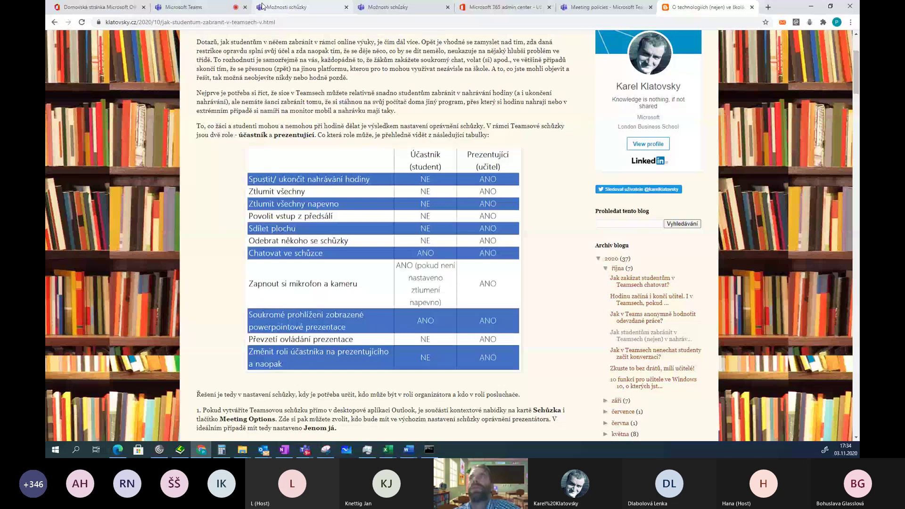
key("ctrl+2")
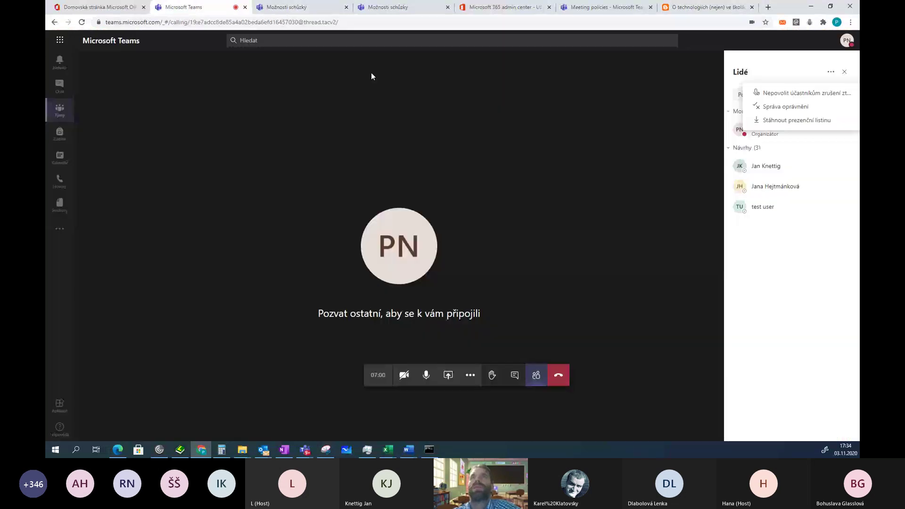
key("ctrl+3")
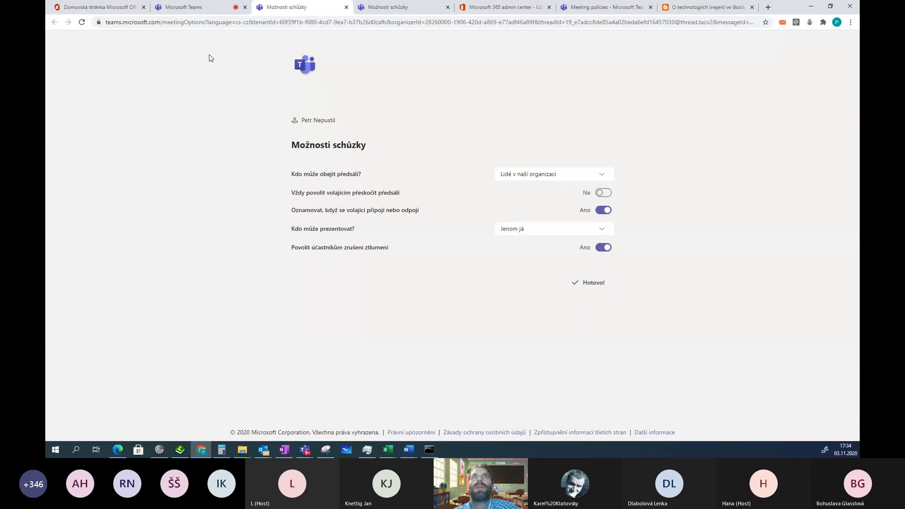
Return to the running channel meeting, dismiss its participant options and leave the meeting
left_click(195, 8)
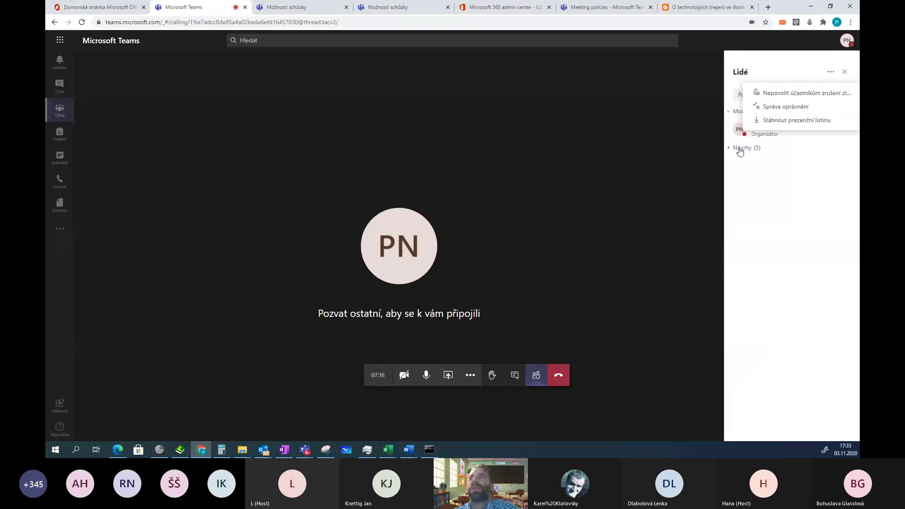
left_click(727, 80)
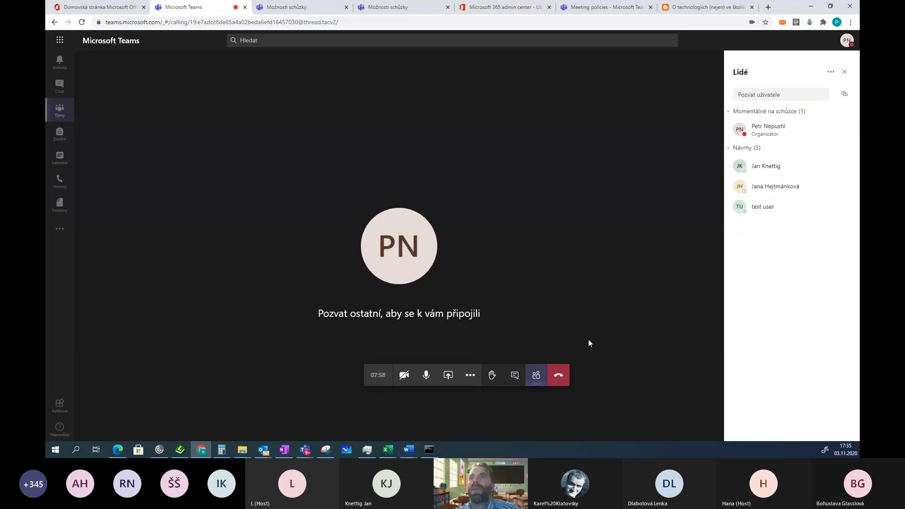
left_click(558, 376)
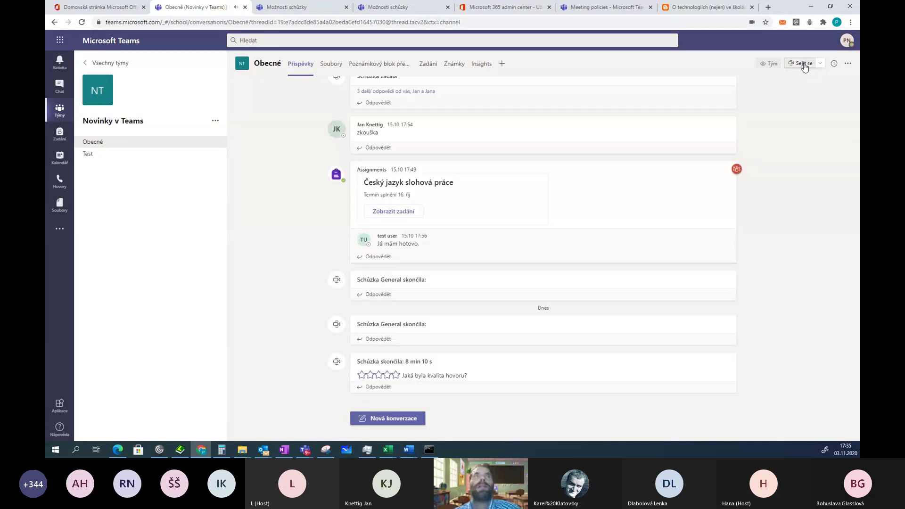
Start a new calendar meeting on 3. 11. 2020 from 10:00 to 10:30 and title it Test
left_click(60, 157)
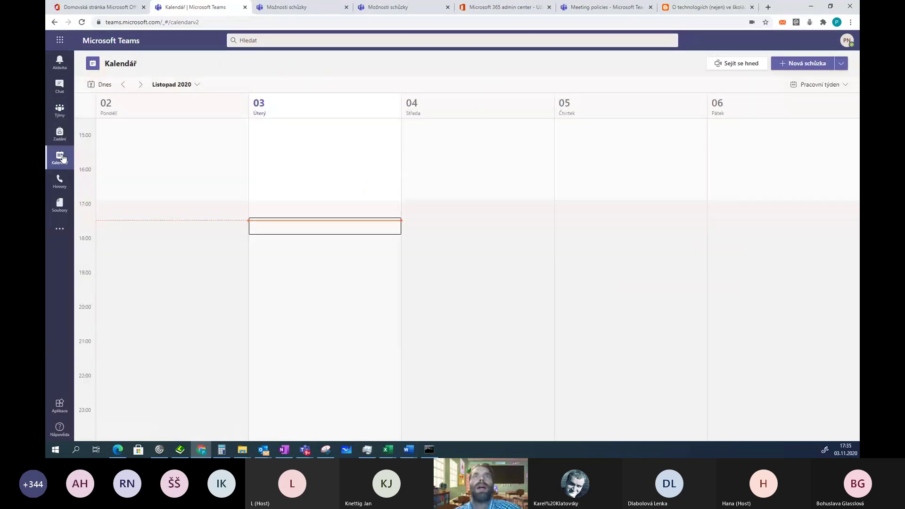
scroll(309, 184, "up", 5)
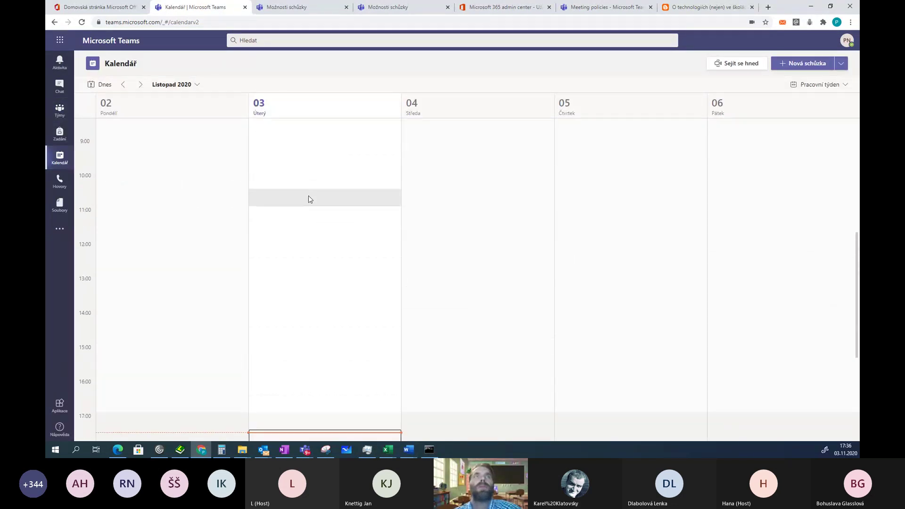
left_click(300, 183)
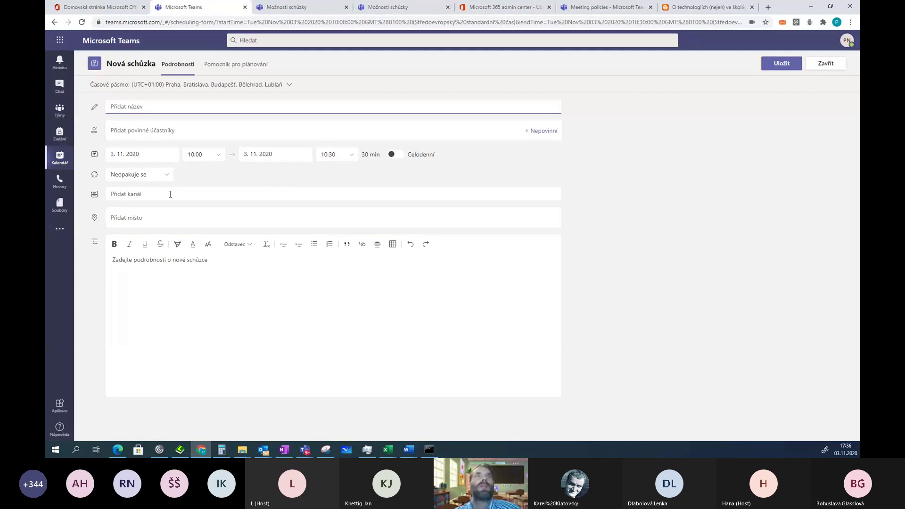
type("Tes")
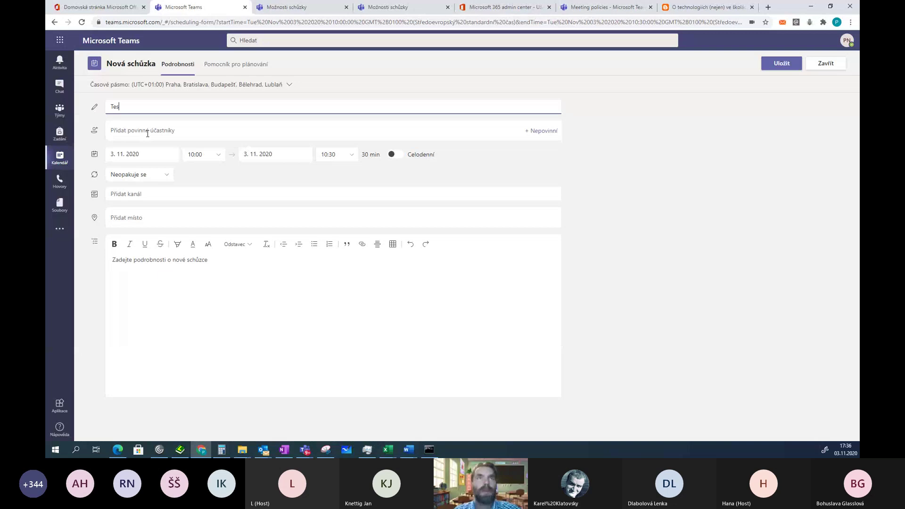
type("t")
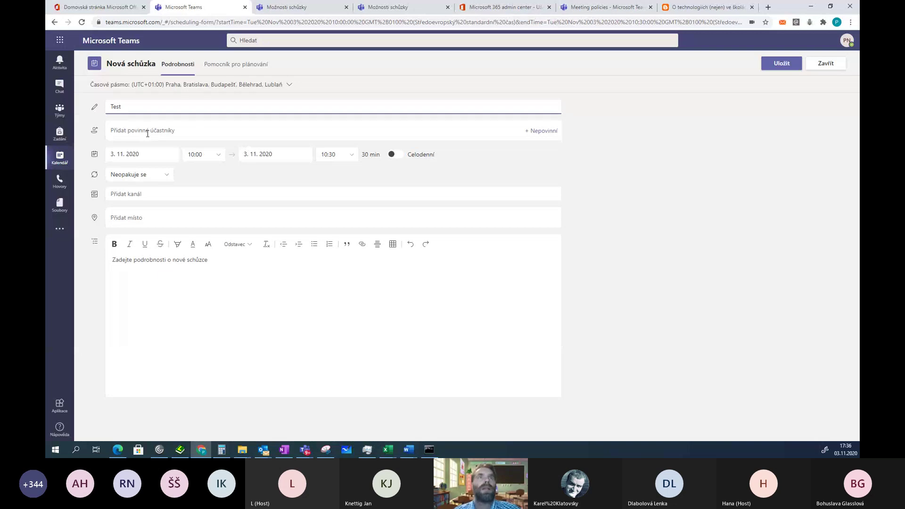
Assign the Test meeting to the Obecné channel of the Novinky v Teams team and send the invitation
left_click(145, 194)
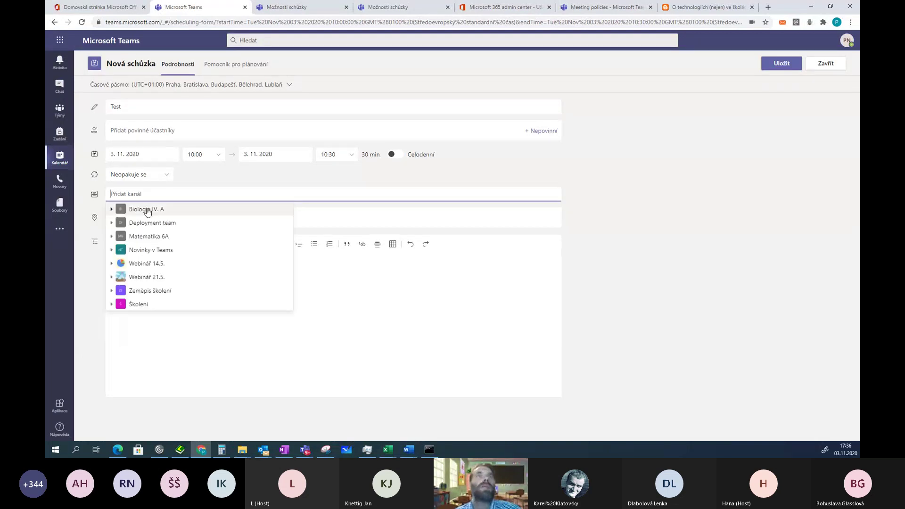
left_click(143, 250)
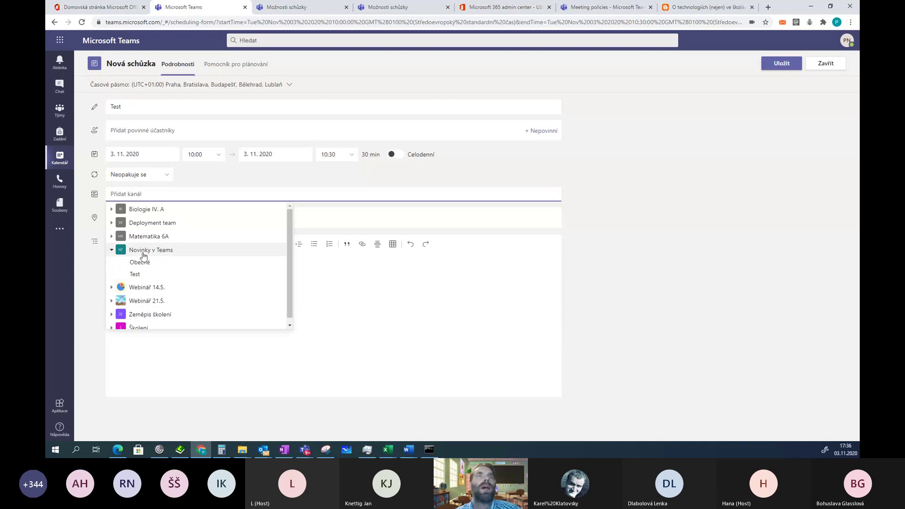
left_click(135, 265)
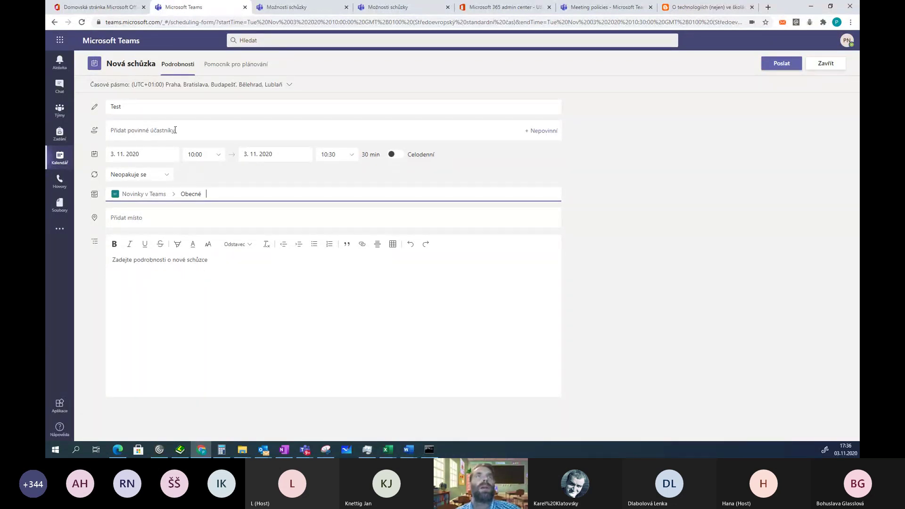
left_click(782, 64)
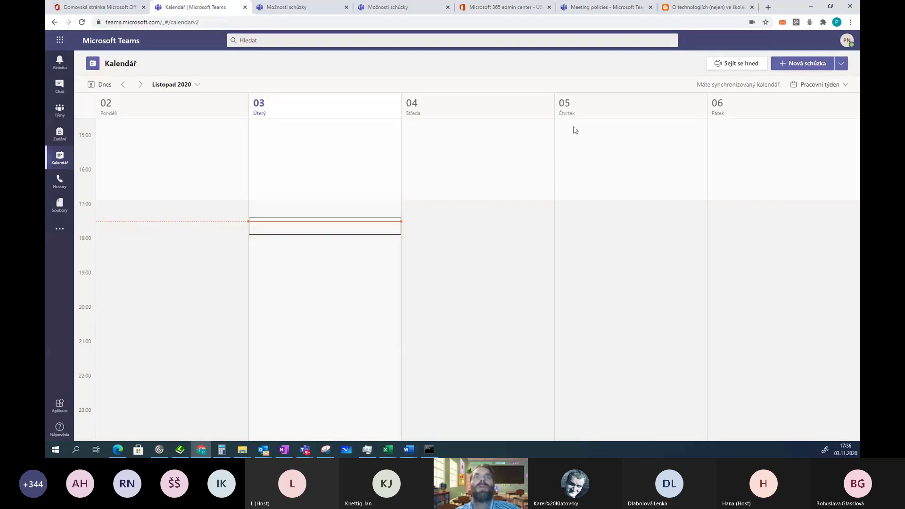
Reload the calendar and open the Test meeting on 3. 11. 2020 at 10:00 for editing
scroll(350, 185, "up", 3)
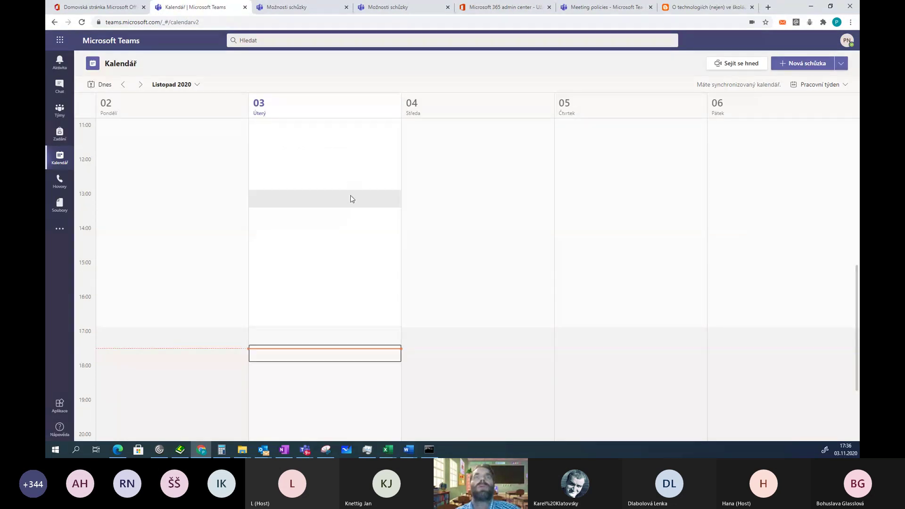
scroll(351, 203, "up", 2)
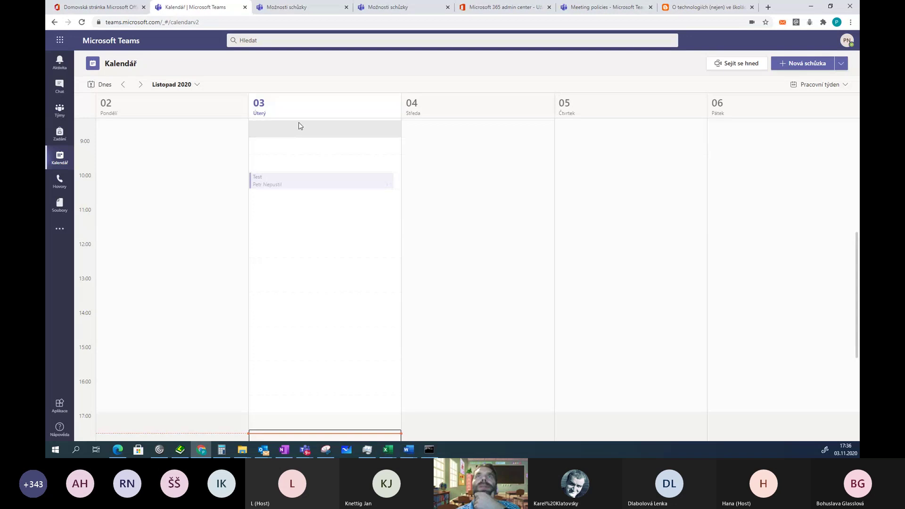
left_click(211, 22)
key("Return")
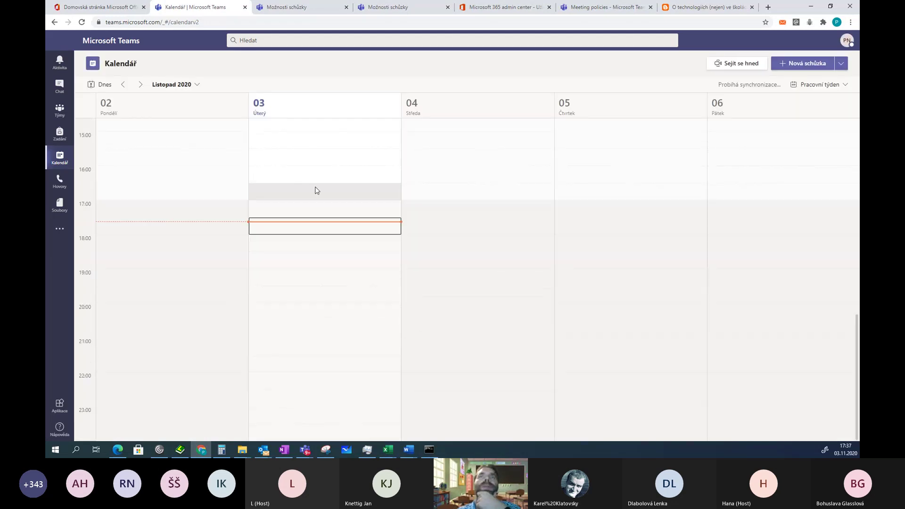
scroll(314, 190, "up", 3)
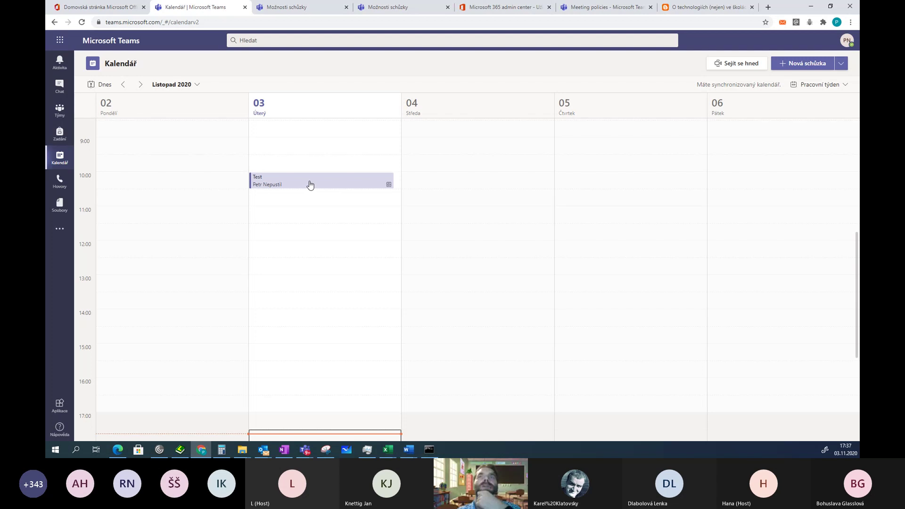
left_click(310, 185)
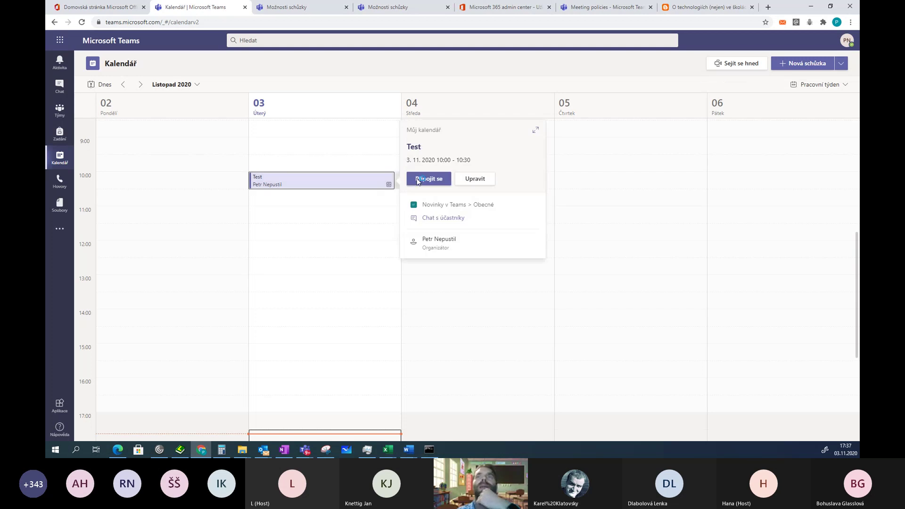
left_click(475, 179)
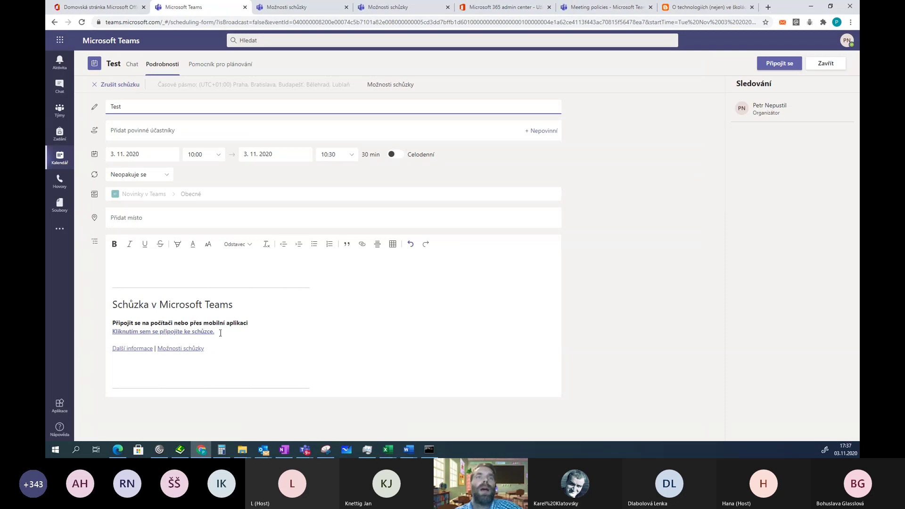
In the Test meeting's options, restrict who can present to Jenom já, save, and close the options page
left_click(175, 349)
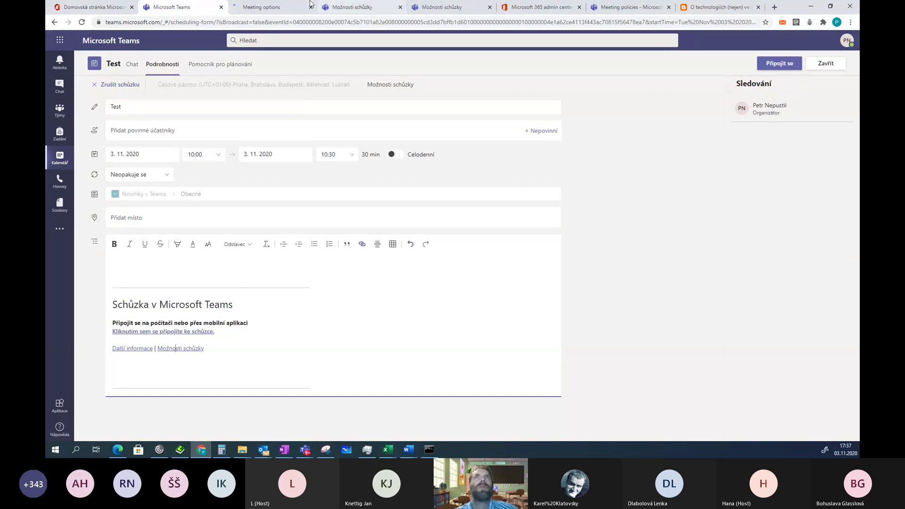
left_click(274, 8)
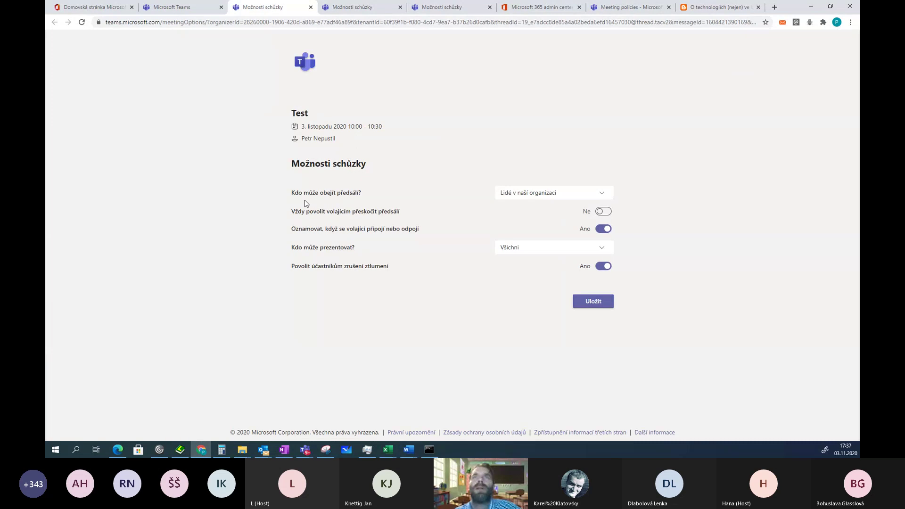
left_click(600, 248)
left_click(524, 301)
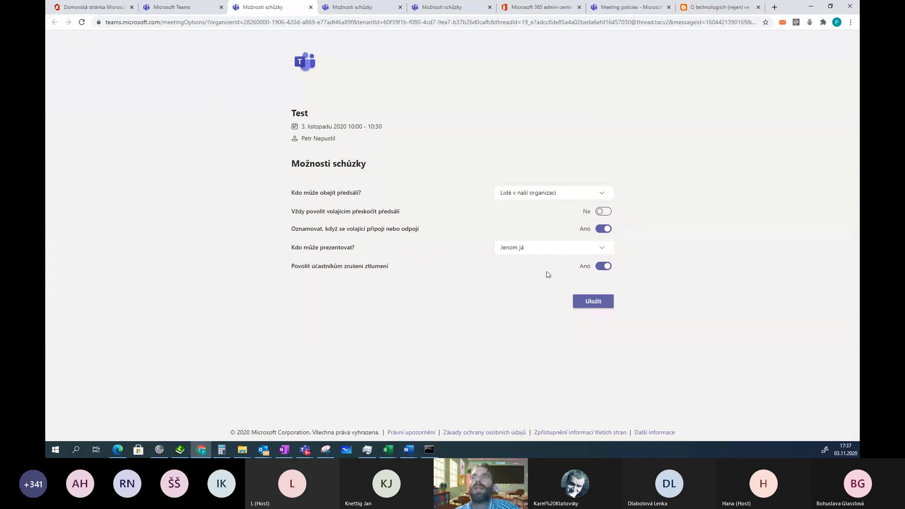
left_click(593, 301)
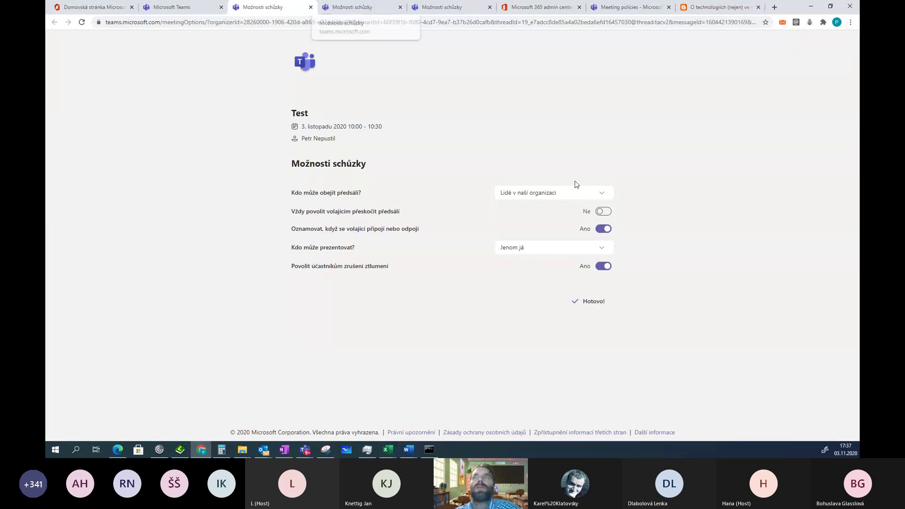
left_click(311, 7)
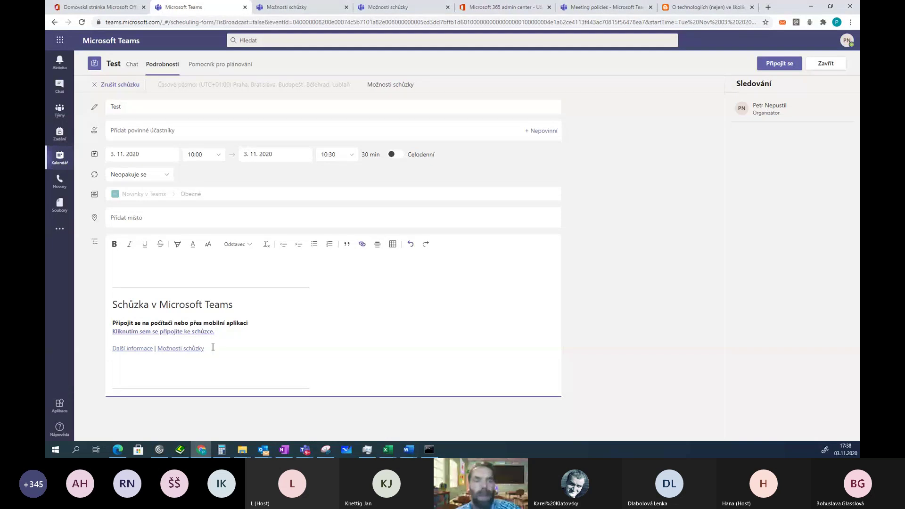
Close the Test meeting's details and join the meeting from its calendar entry
left_click(832, 65)
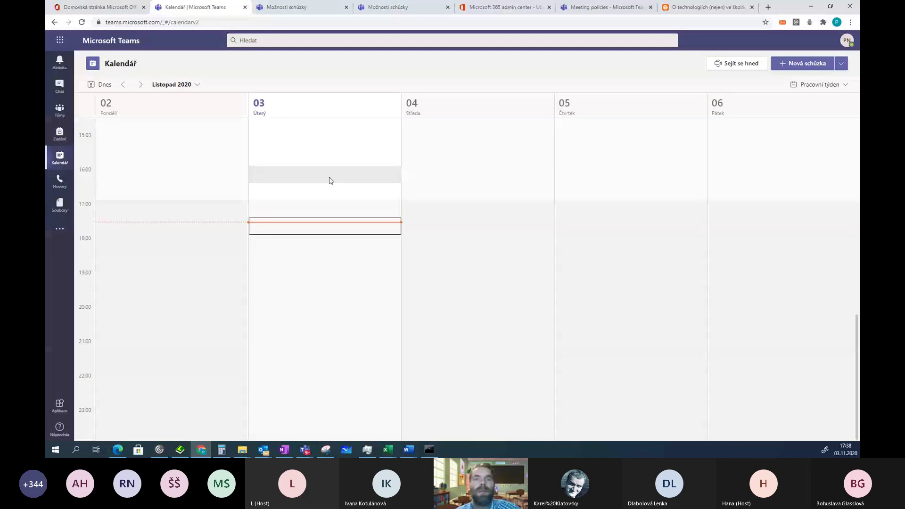
scroll(302, 234, "up", 5)
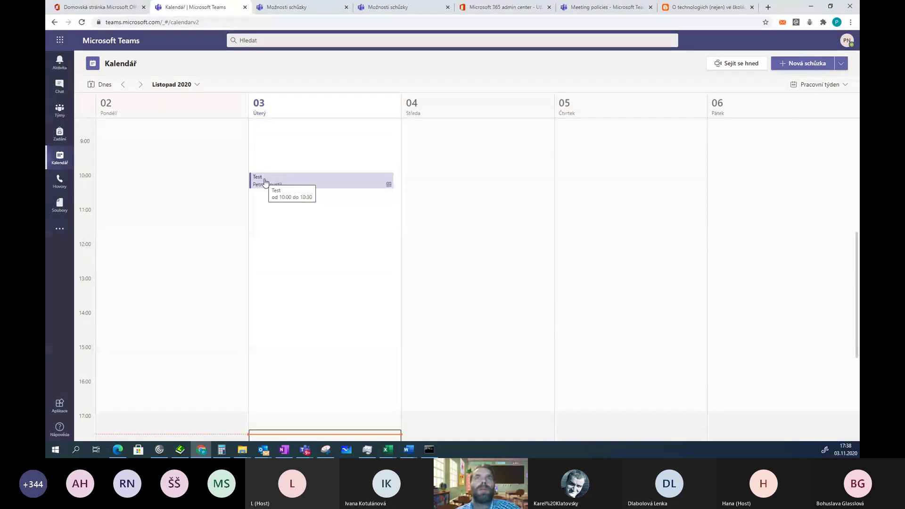
left_click(302, 185)
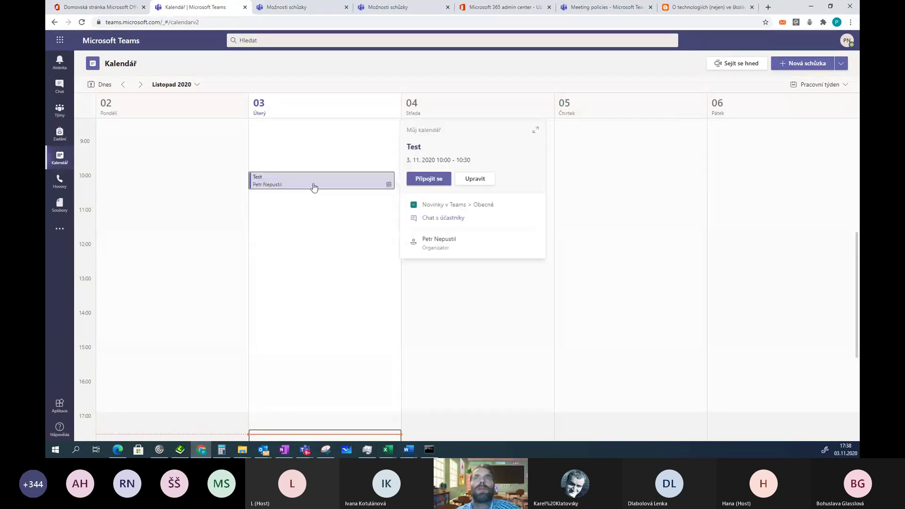
left_click(430, 181)
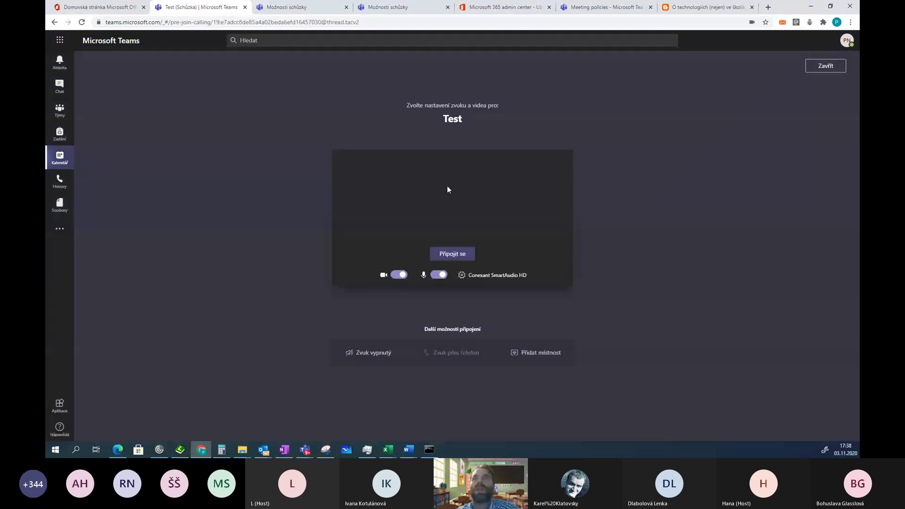
left_click(452, 254)
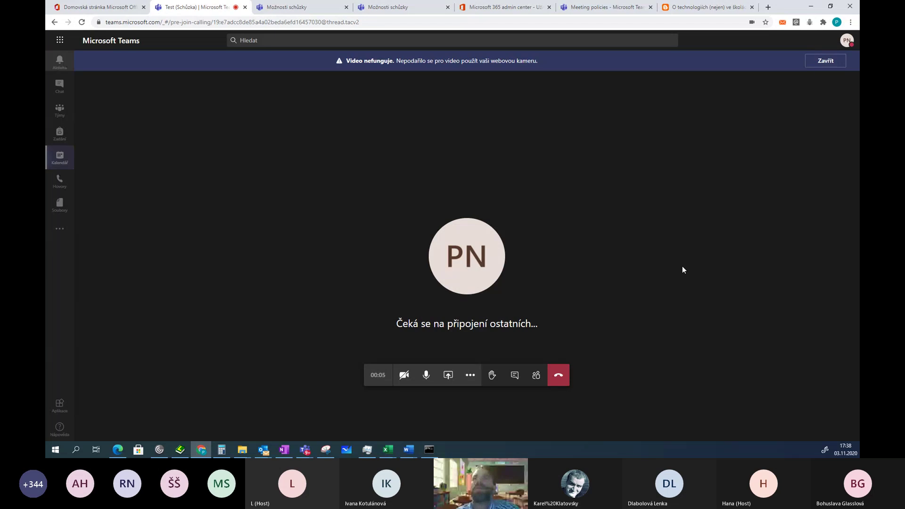
Show the participant list's additional options, including the attendance list download, and leave the Test meeting
left_click(536, 375)
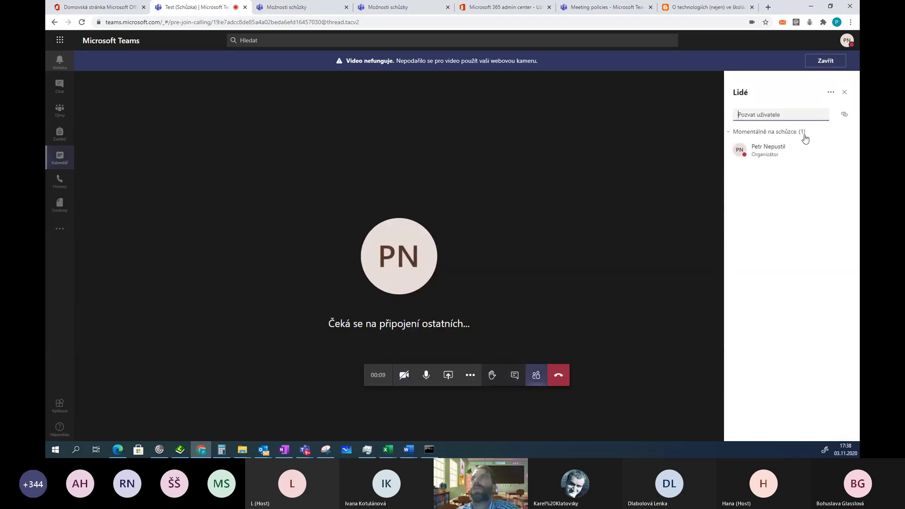
left_click(830, 94)
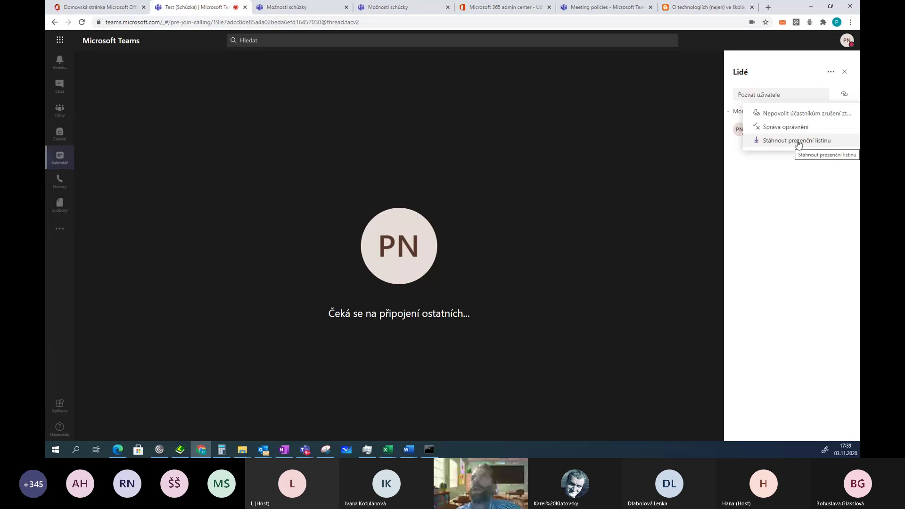
mouse_move(748, 229)
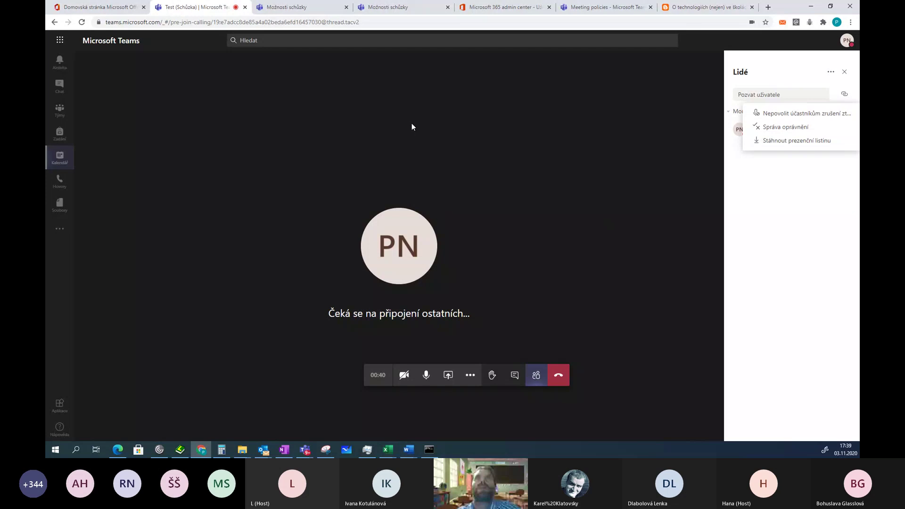
left_click(565, 376)
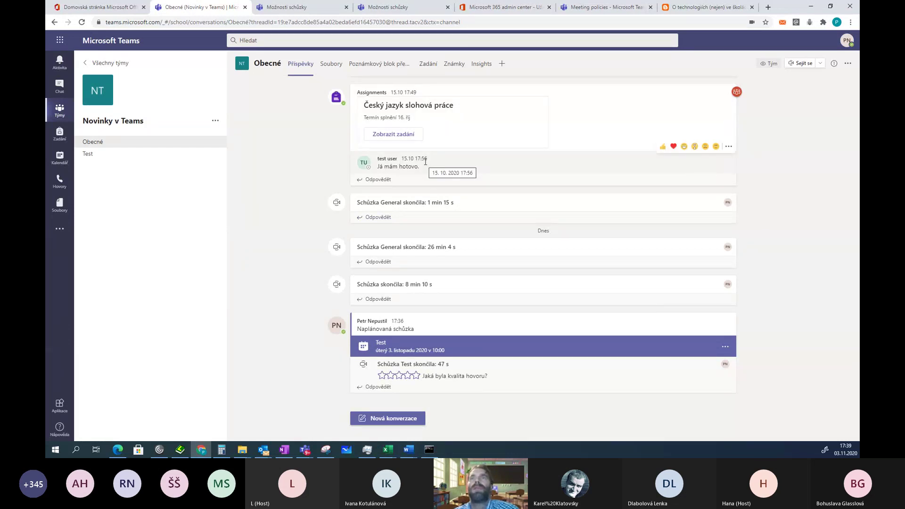
Search the apps available as channel tabs for "Ins" and close the selection without adding one
left_click(502, 64)
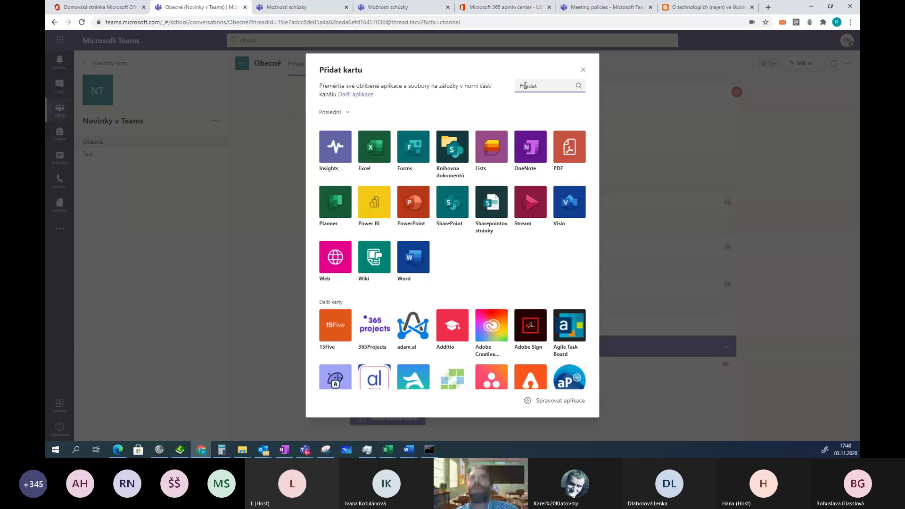
left_click(531, 87)
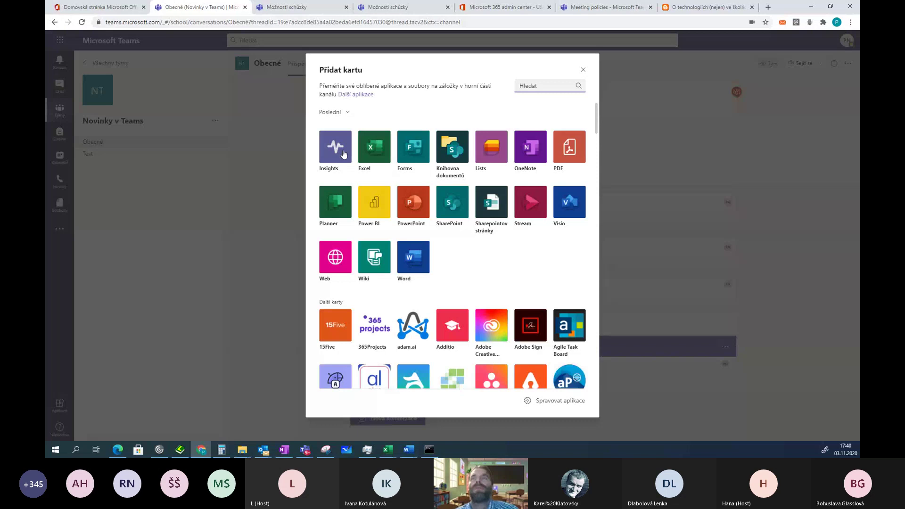
type("Ins")
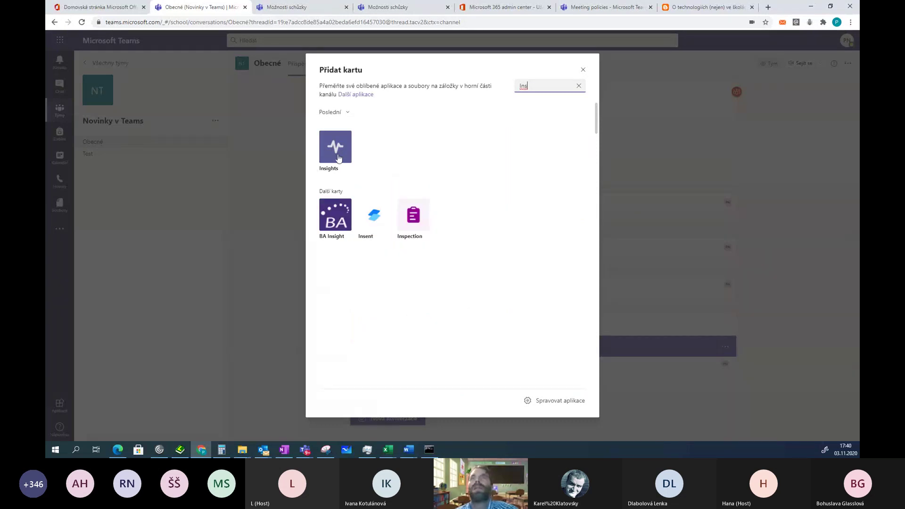
left_click(583, 70)
Examine the students' digital activity in the channel's Insights, including the student and activity filters, and return to the overview
left_click(479, 64)
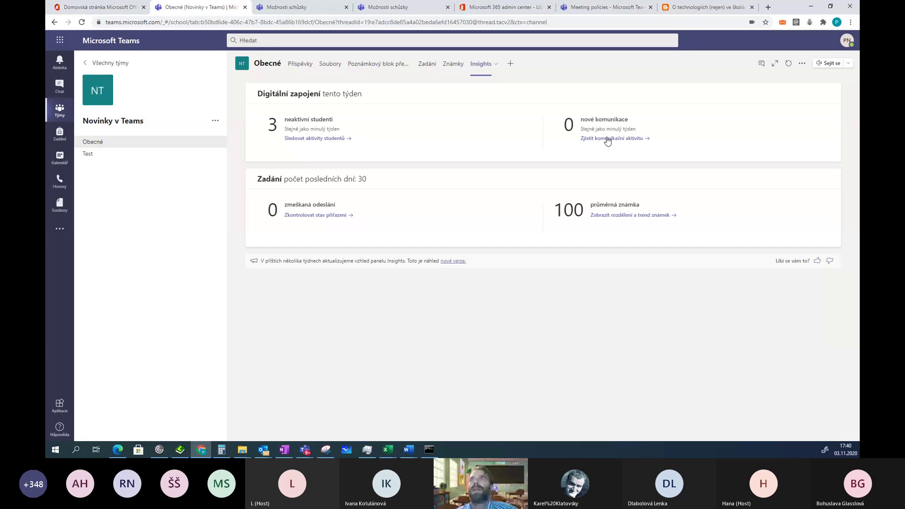
left_click(301, 138)
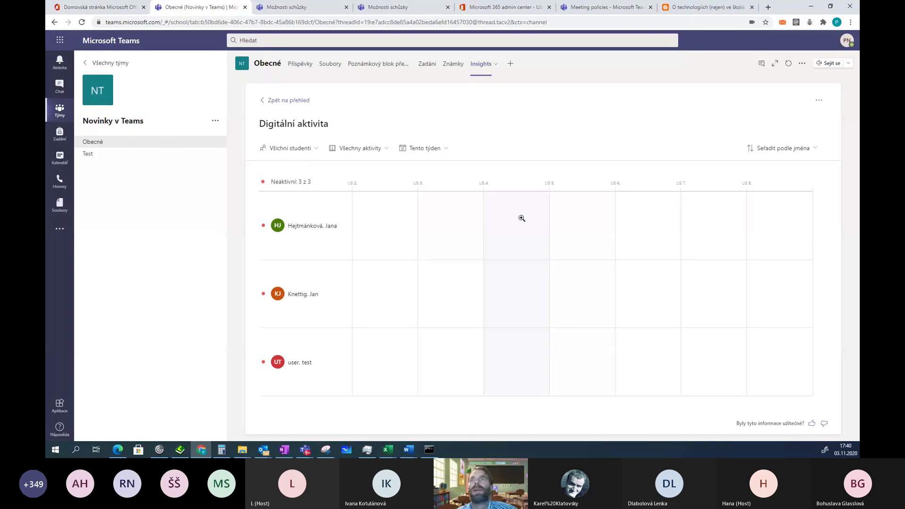
left_click(316, 149)
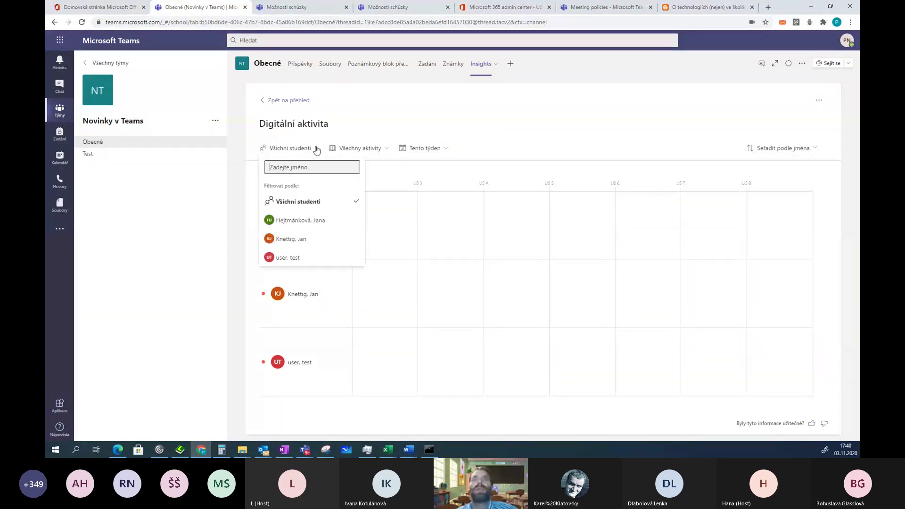
left_click(387, 149)
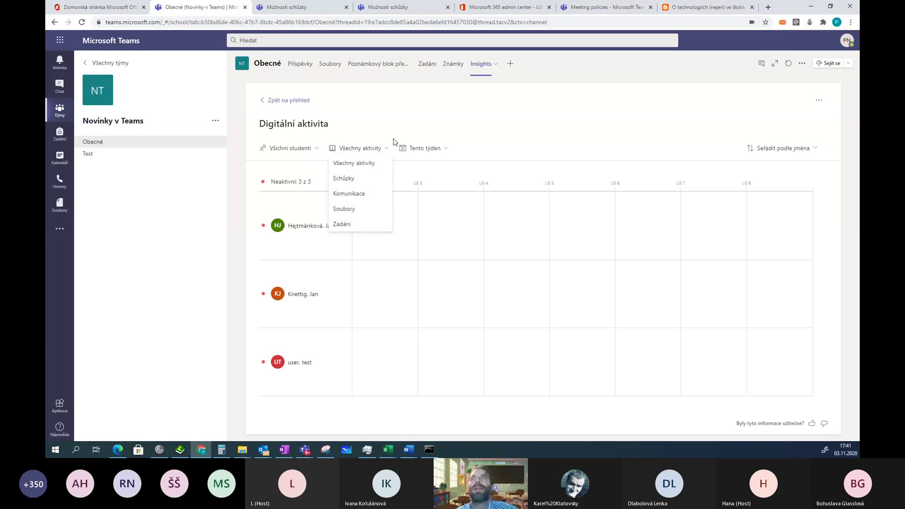
left_click(403, 125)
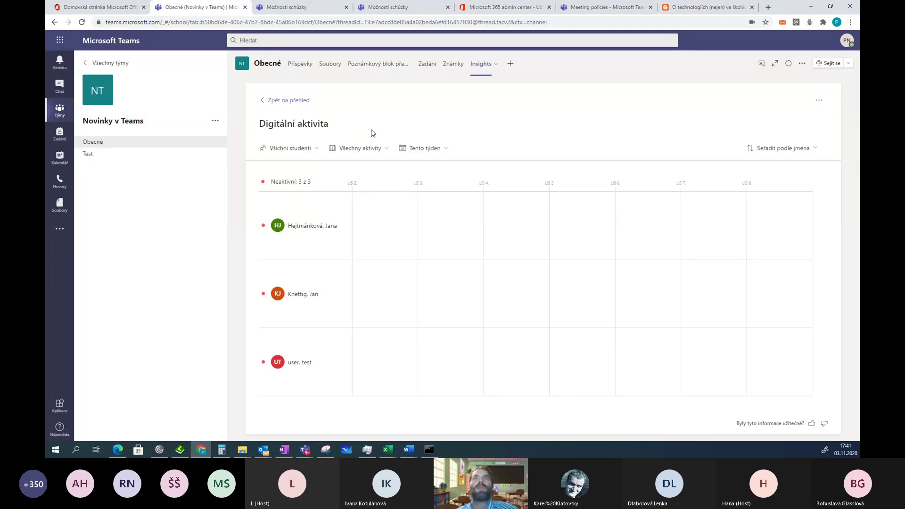
left_click(263, 100)
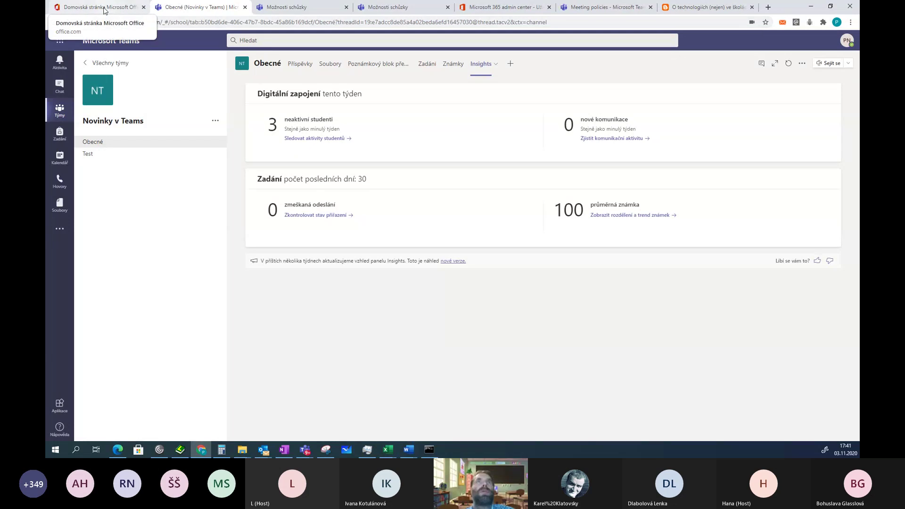
Switch to the Microsoft 365 admin center, expand its full navigation and open the Teams admin center
left_click(104, 11)
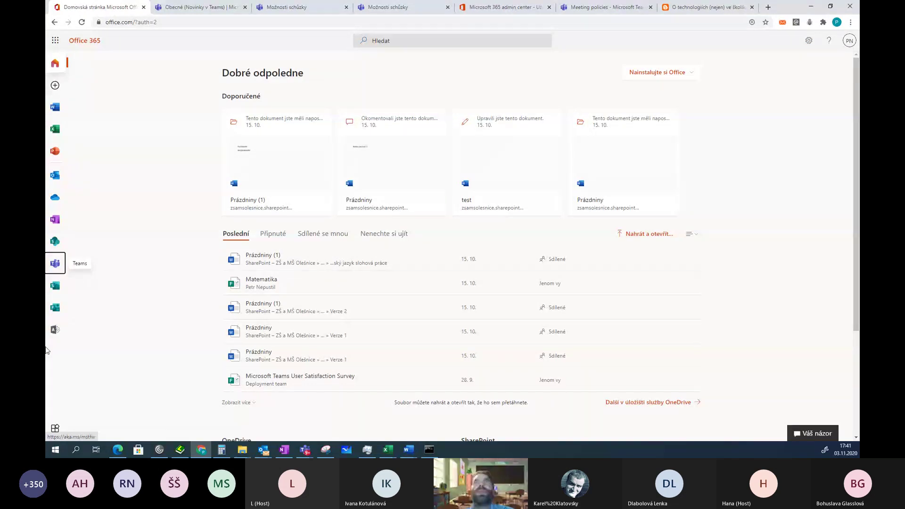
left_click(488, 8)
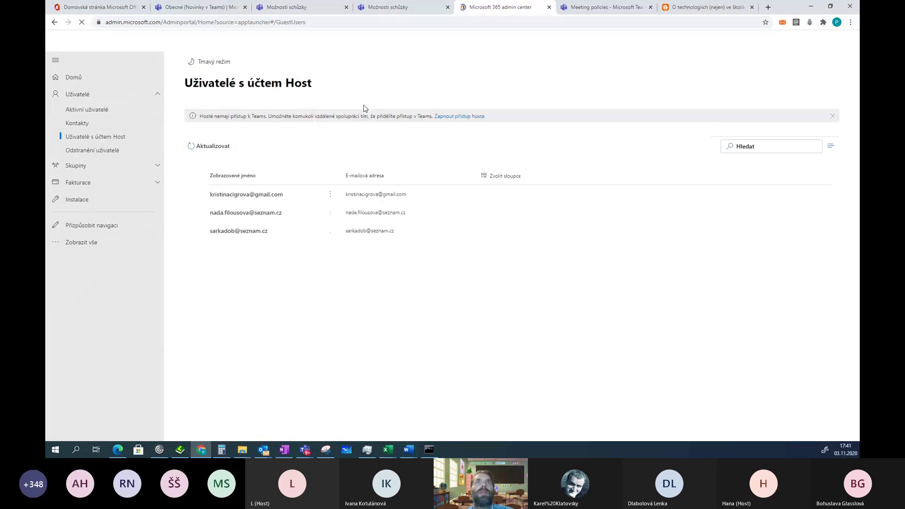
left_click(75, 78)
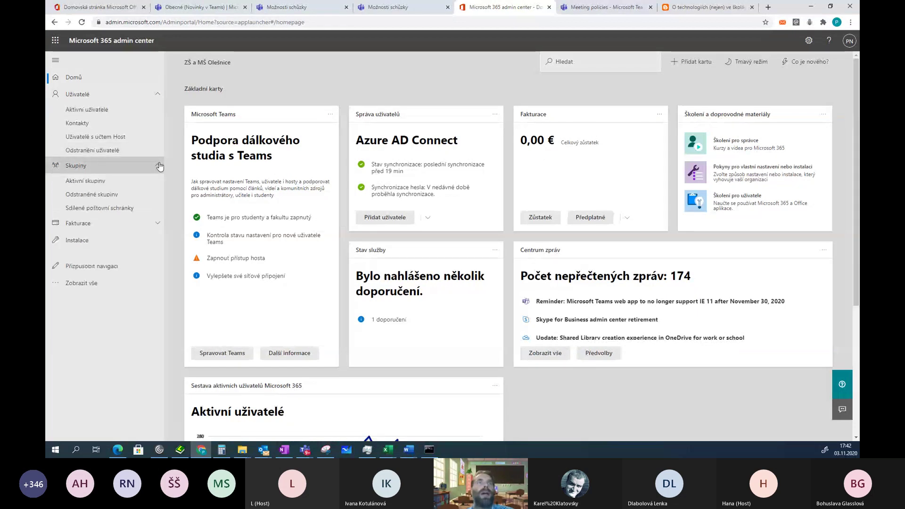
left_click(79, 243)
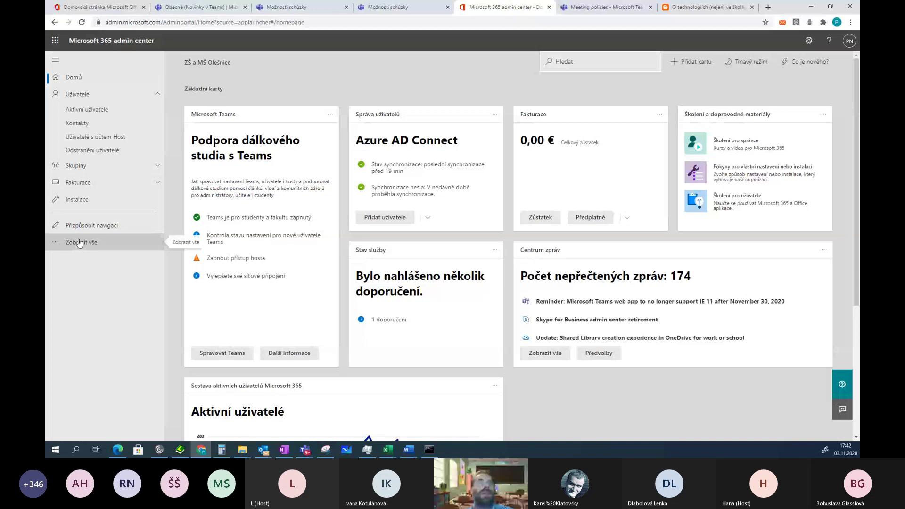
scroll(79, 245, "down", 2)
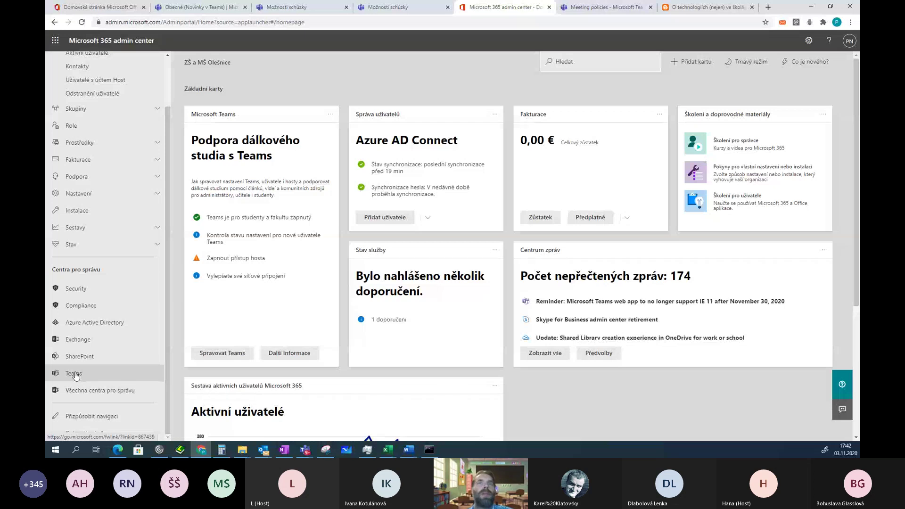
left_click(74, 373)
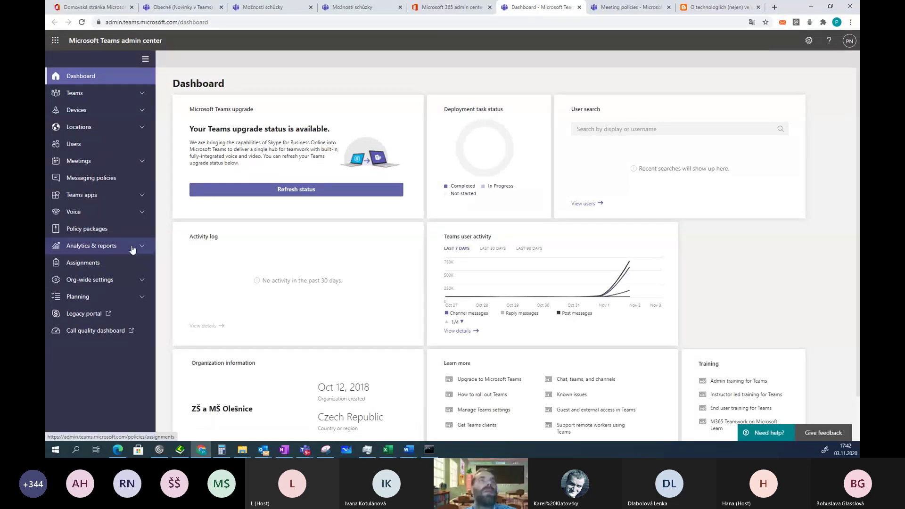
Open the Global (Org-wide default) meeting policy for editing in the Teams admin center
left_click(142, 163)
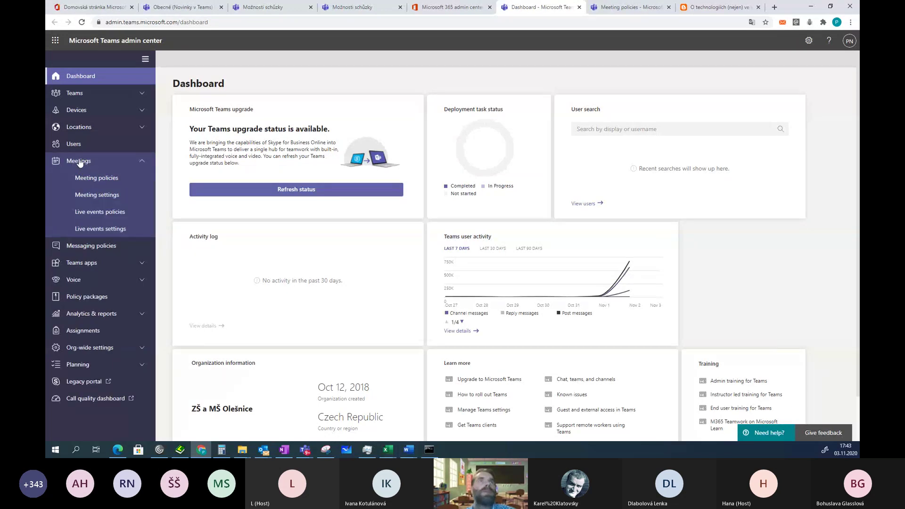
left_click(103, 180)
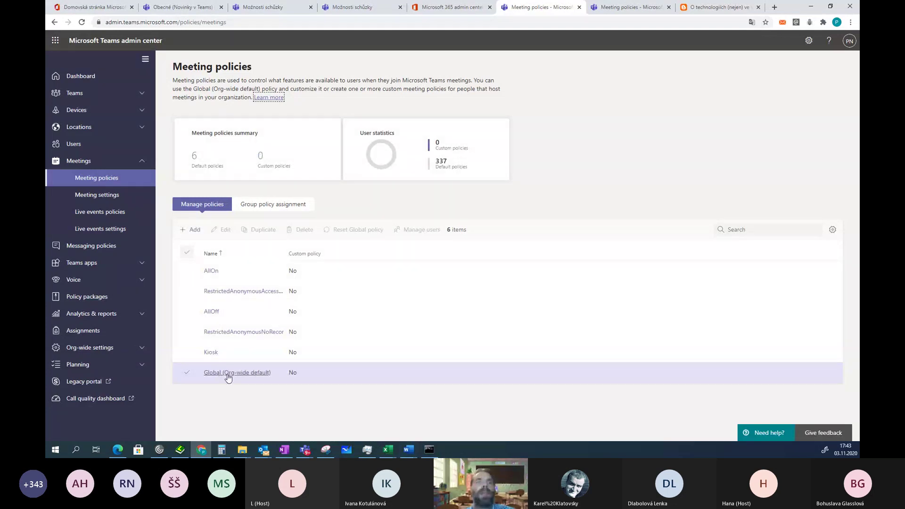
left_click(235, 373)
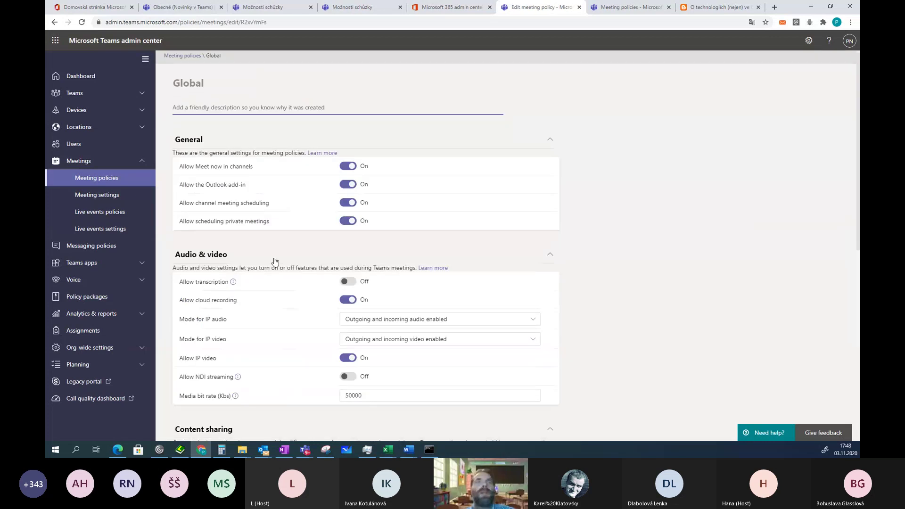
Set the roles that have presenter rights in meetings to "Organizers, but users can override" and save the policy
scroll(275, 261, "down", 8)
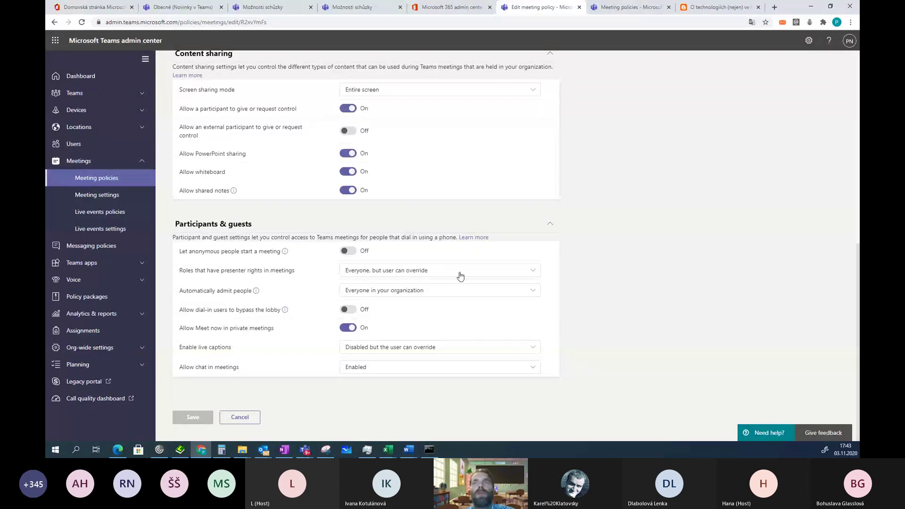
left_click(532, 272)
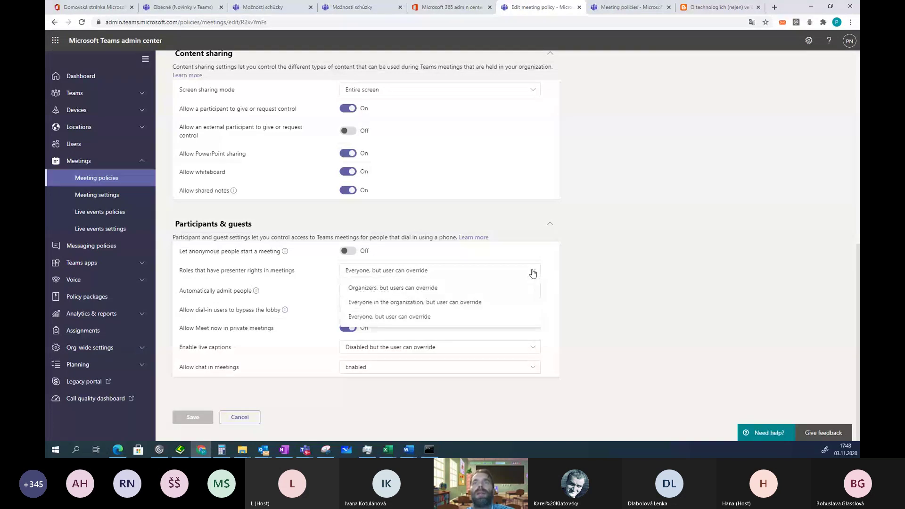
left_click(420, 288)
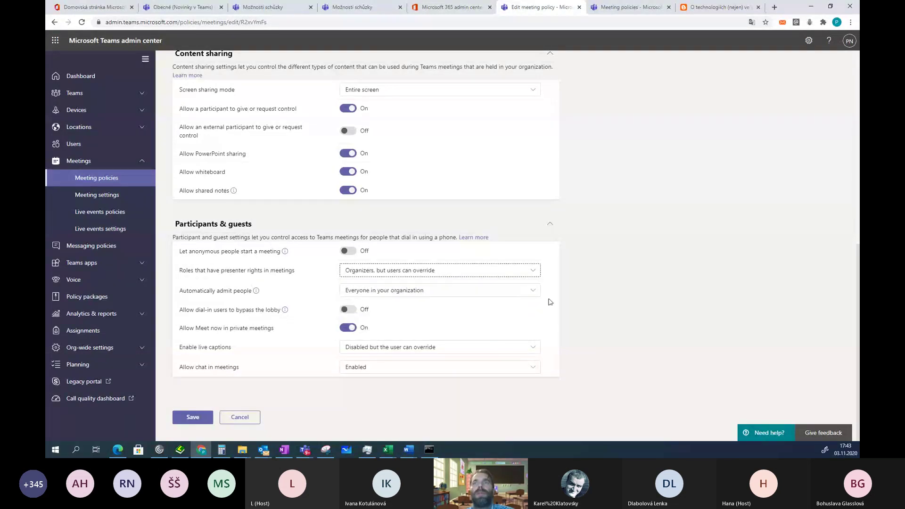
left_click(360, 280)
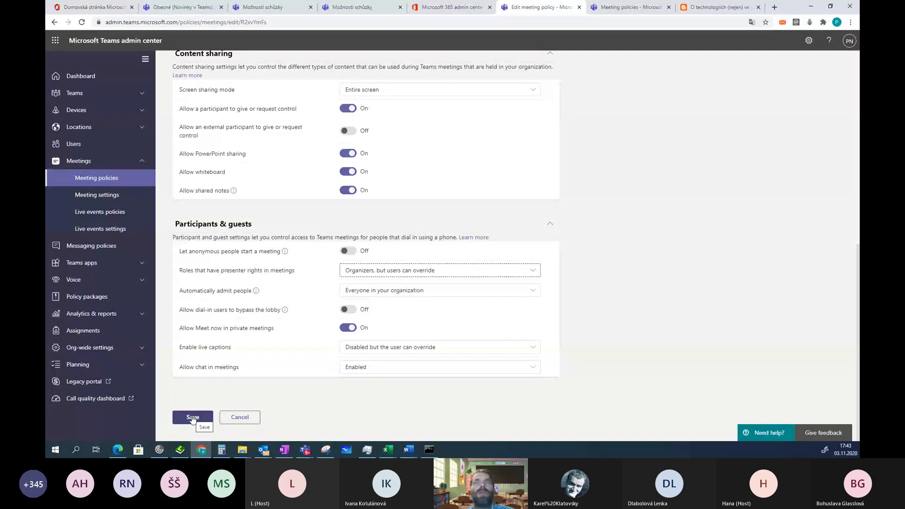
left_click(194, 419)
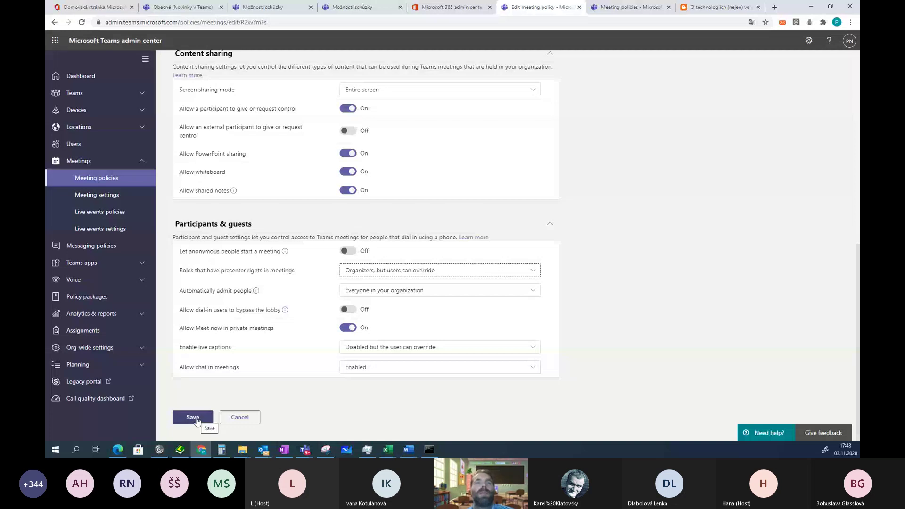
left_click(197, 418)
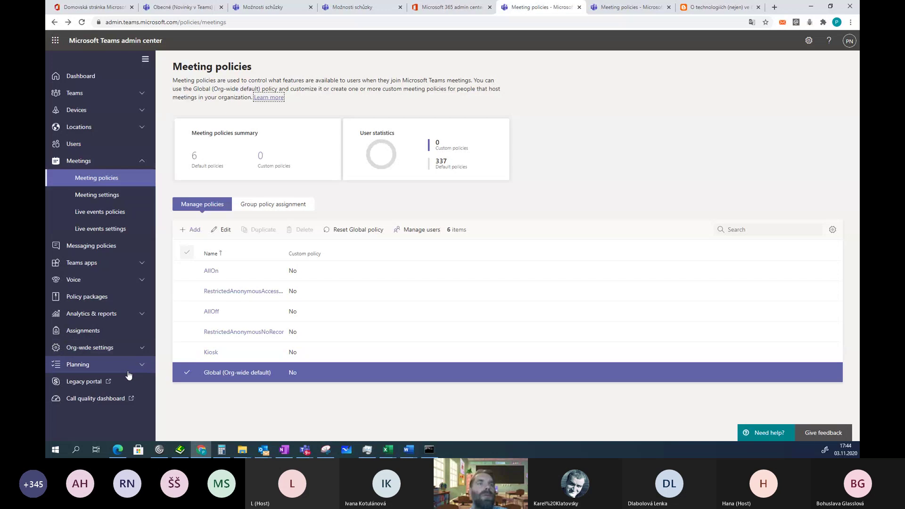
View the org-wide Guest access setting, and return to the Microsoft 365 admin center to check the guest users
left_click(140, 347)
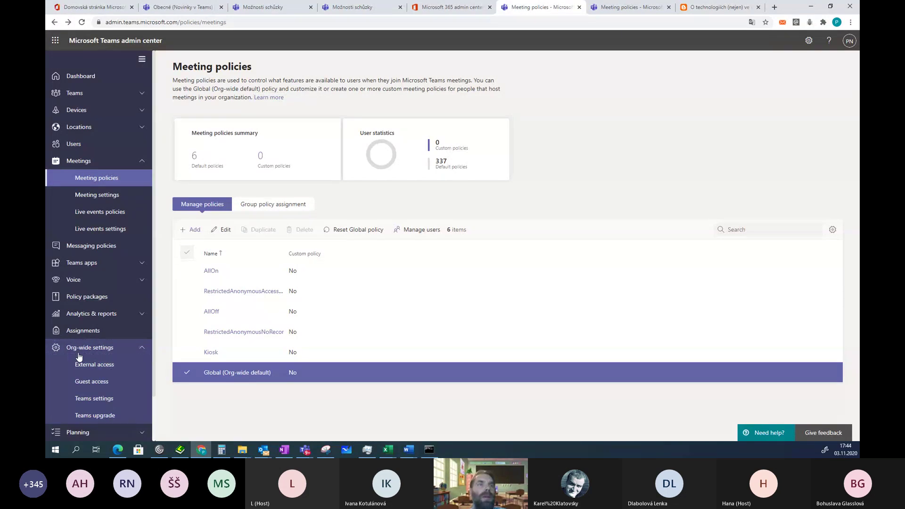
left_click(91, 383)
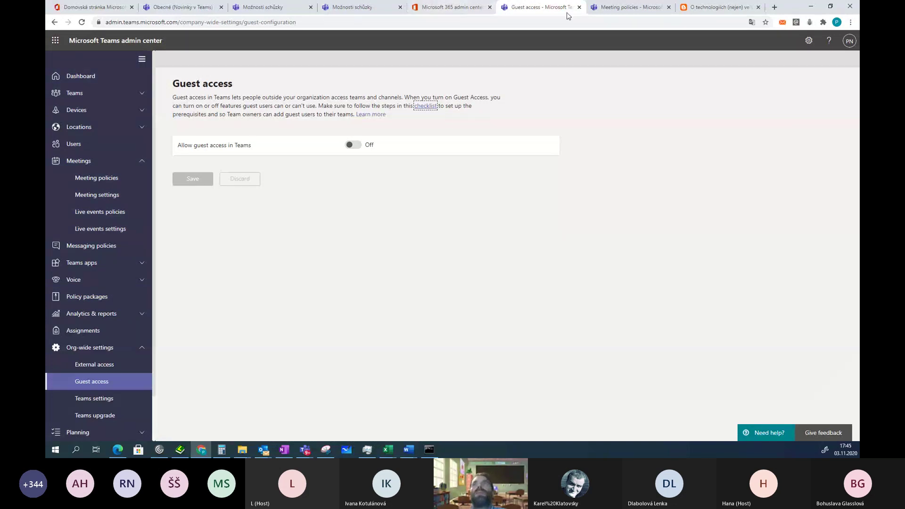
left_click(627, 7)
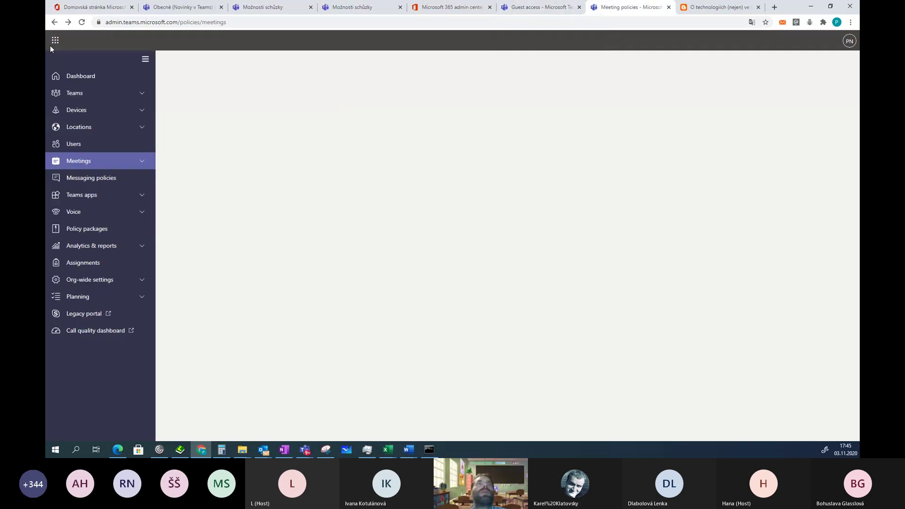
left_click(475, 12)
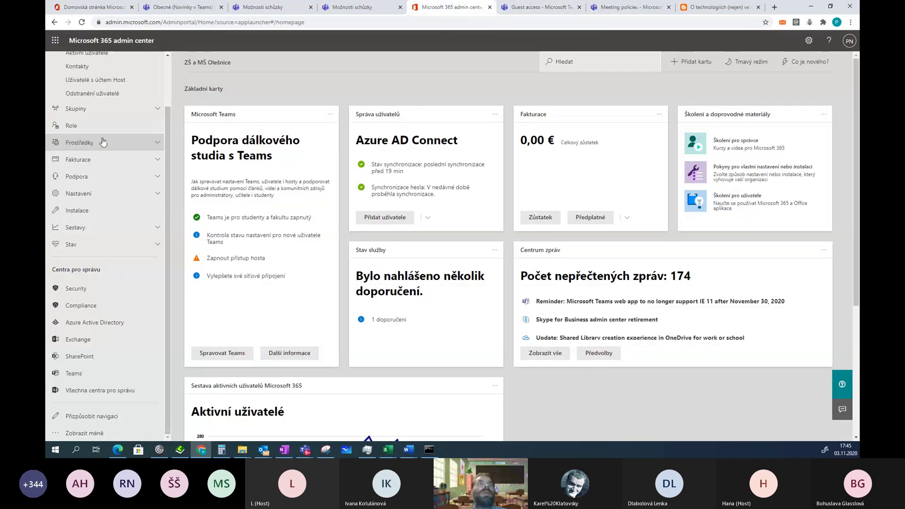
scroll(103, 121, "up", 2)
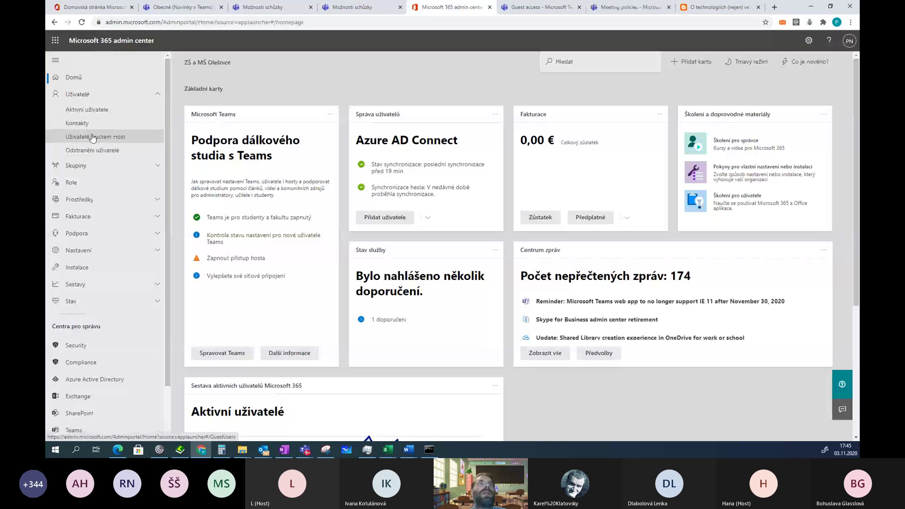
left_click(94, 138)
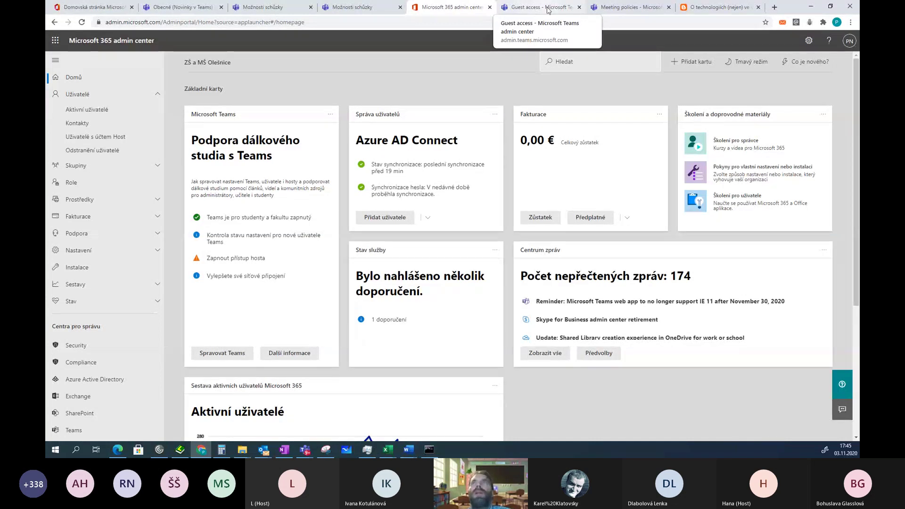
Return to the Teams admin center and examine the call history of the first listed user
left_click(534, 9)
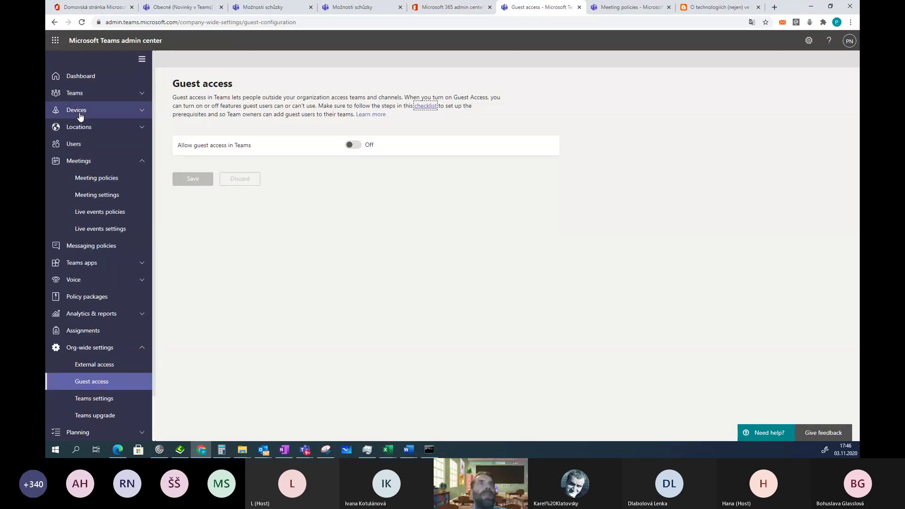
left_click(74, 146)
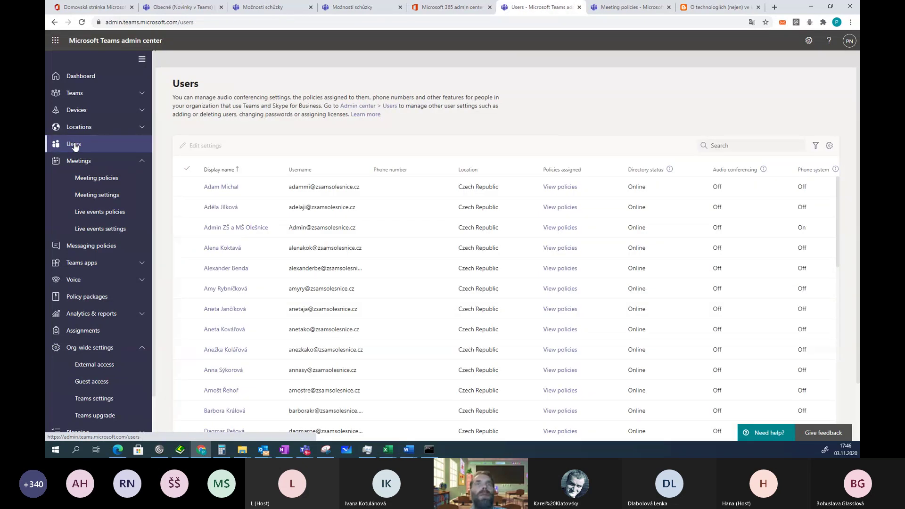
left_click(226, 188)
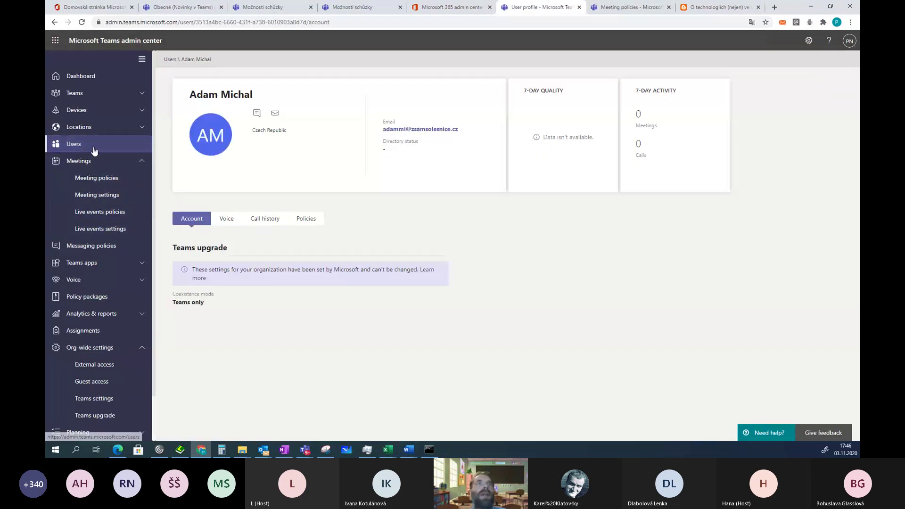
left_click(265, 221)
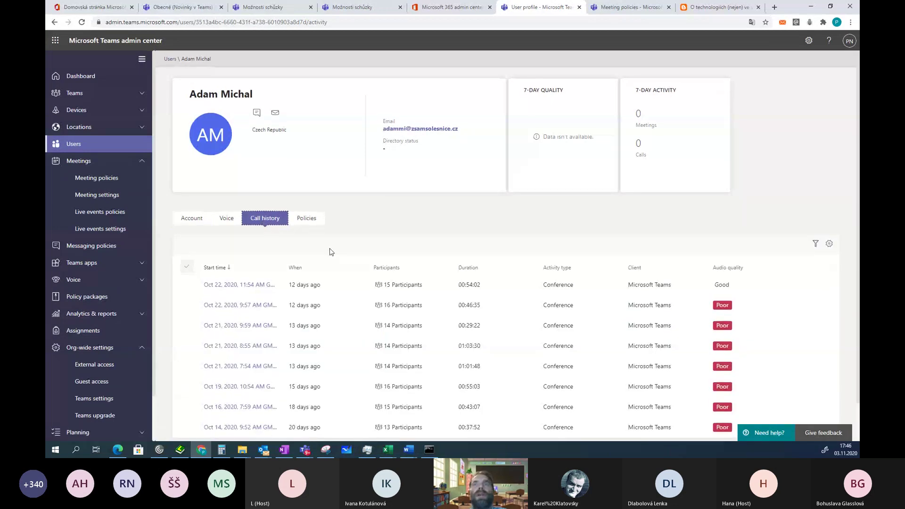
scroll(330, 251, "down", 1)
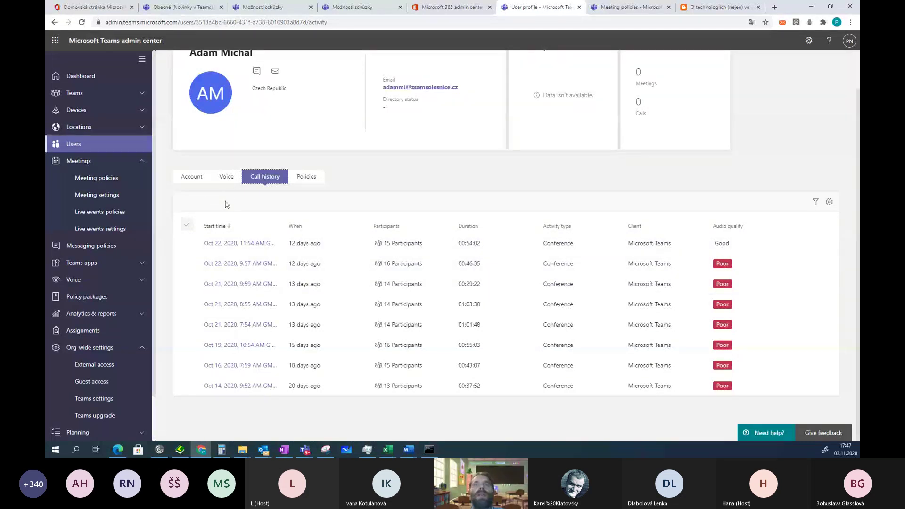
scroll(226, 204, "up", 1)
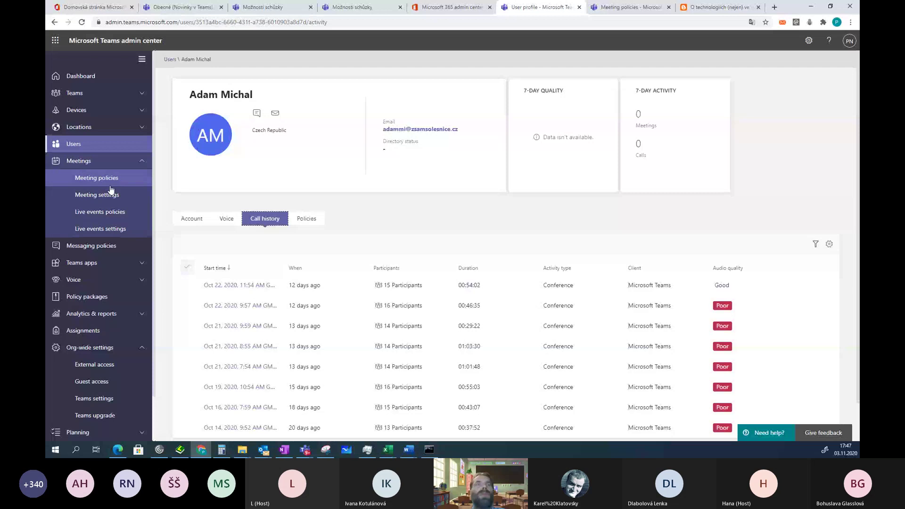
Go back to the user list and show the call history of the second listed user
left_click(88, 149)
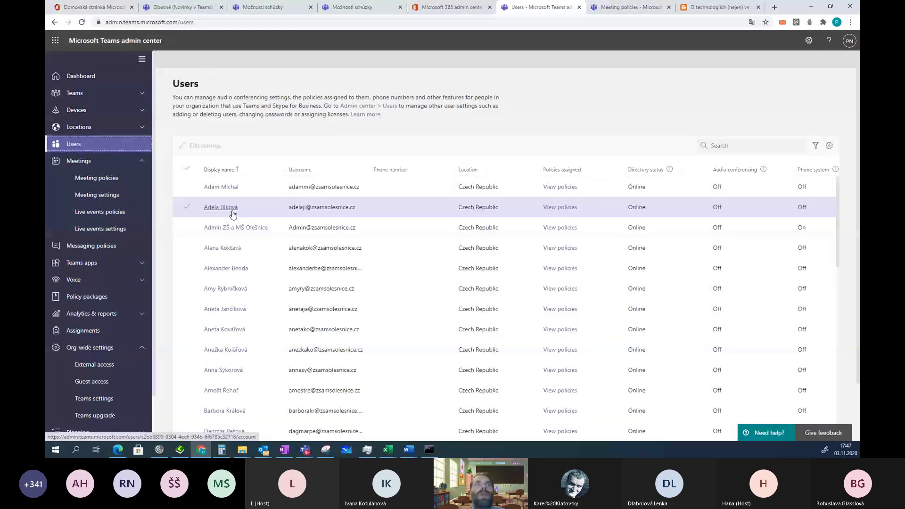
left_click(222, 207)
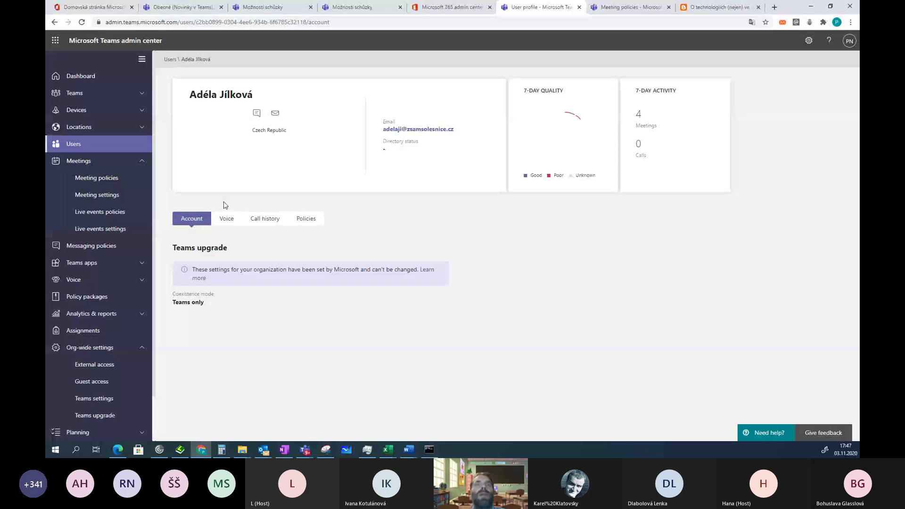
left_click(265, 219)
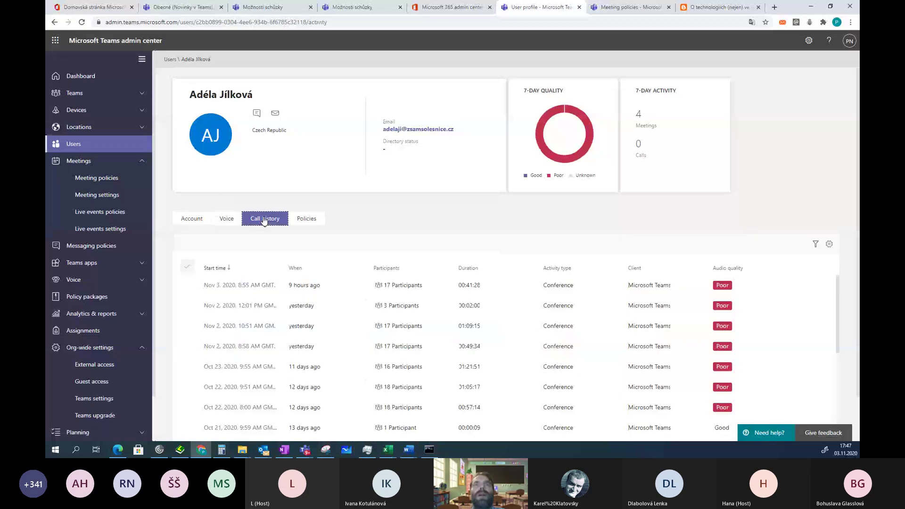
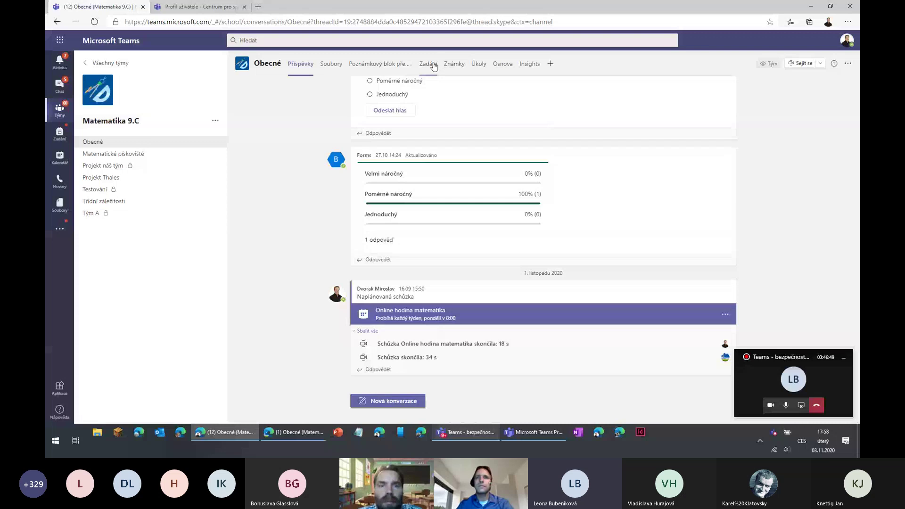
Create a new assignment in the Matematika 9.C class titled "Vyplň pracovní list"
left_click(430, 64)
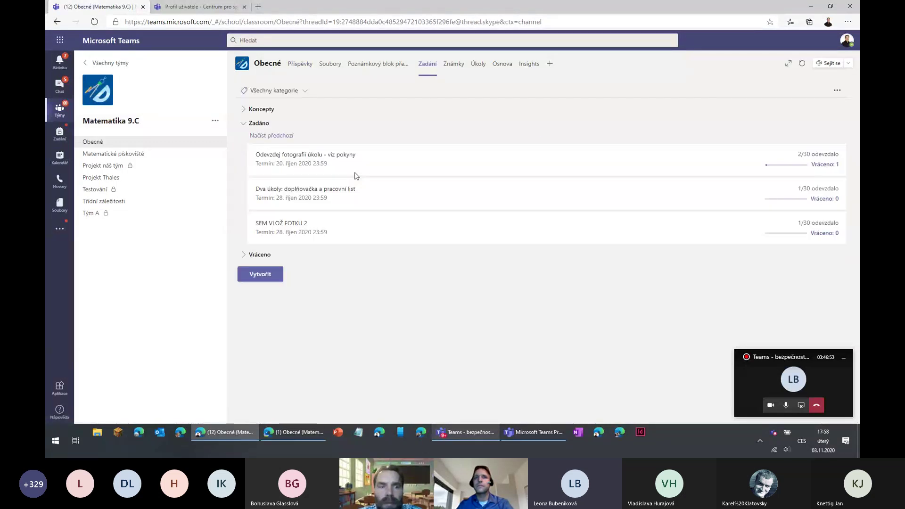
left_click(272, 278)
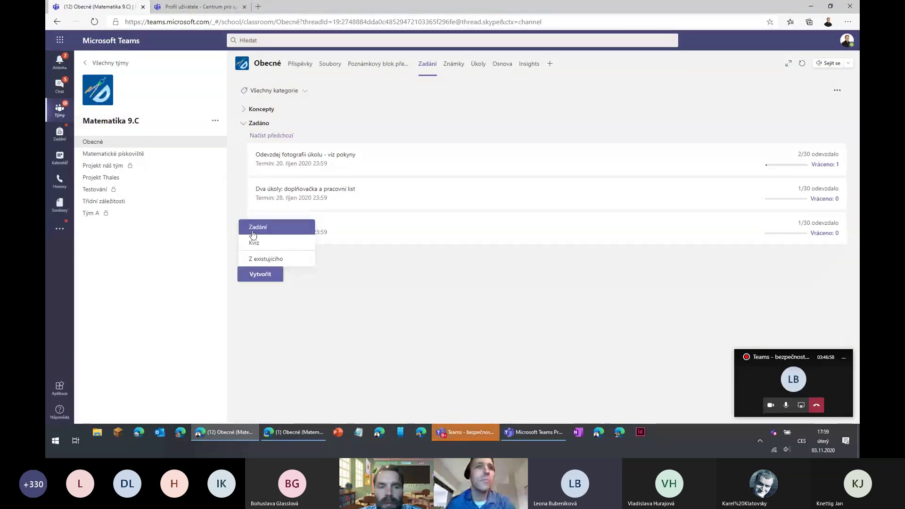
left_click(253, 232)
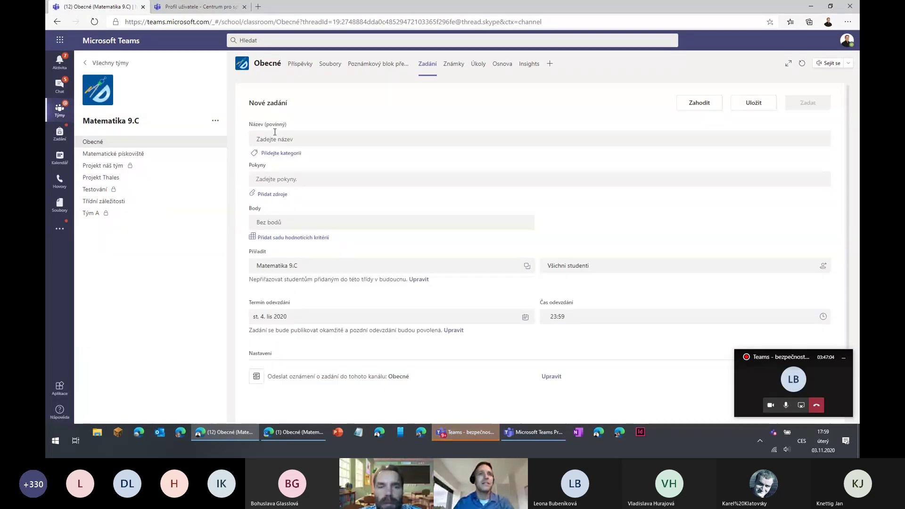
left_click(272, 139)
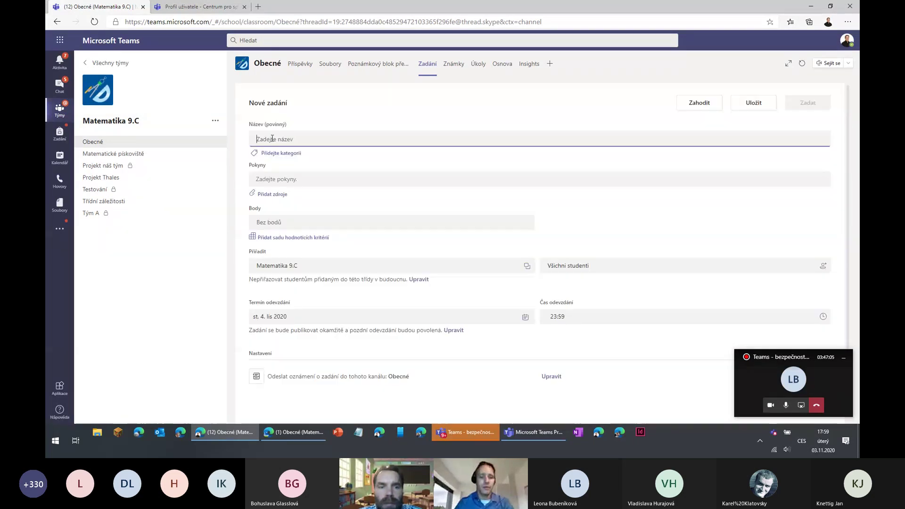
type("Vyplň pracovn")
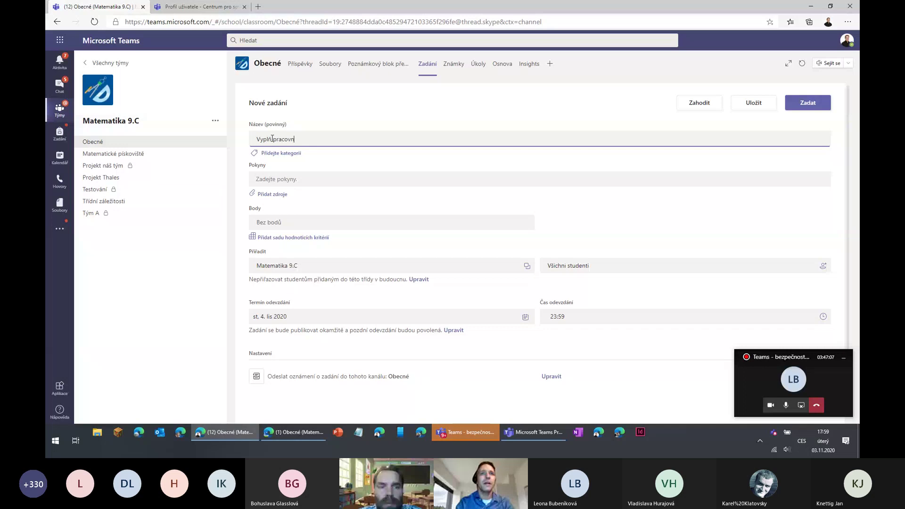
type("í list")
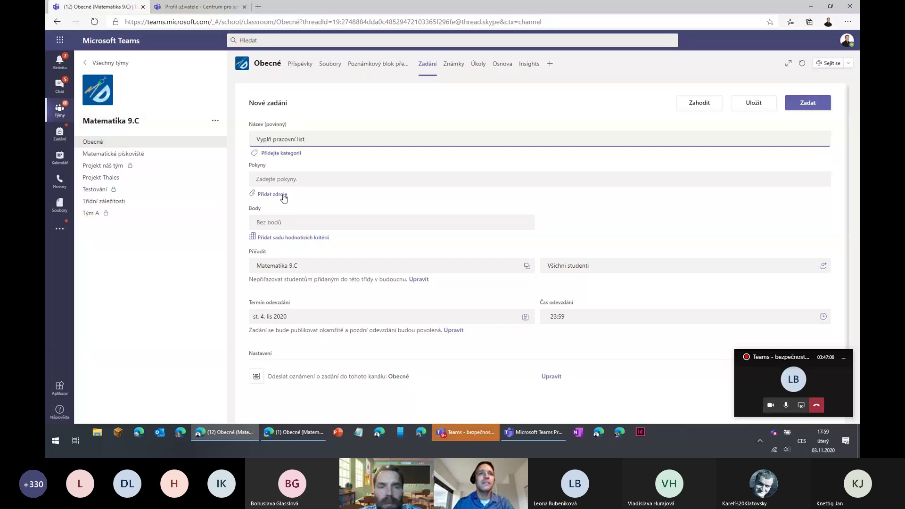
Attach a new Word document named "Prac. list" to the assignment as a resource
left_click(283, 197)
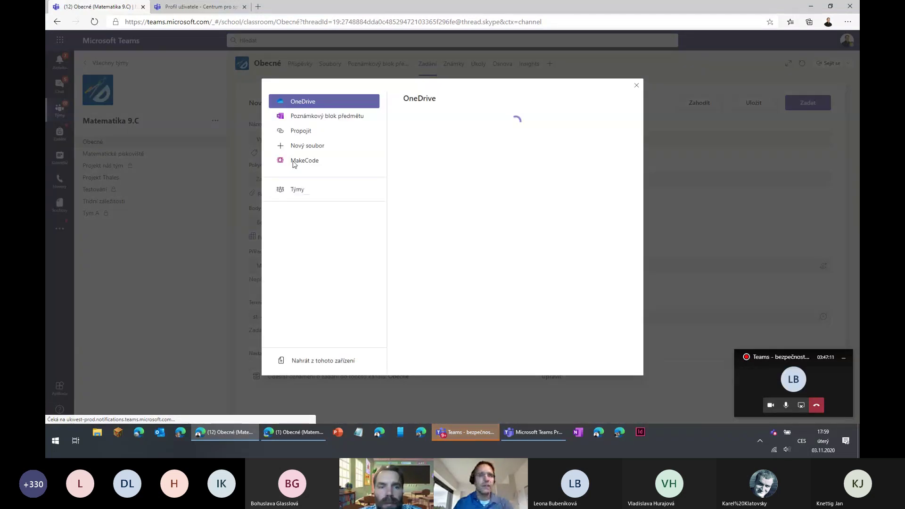
left_click(303, 148)
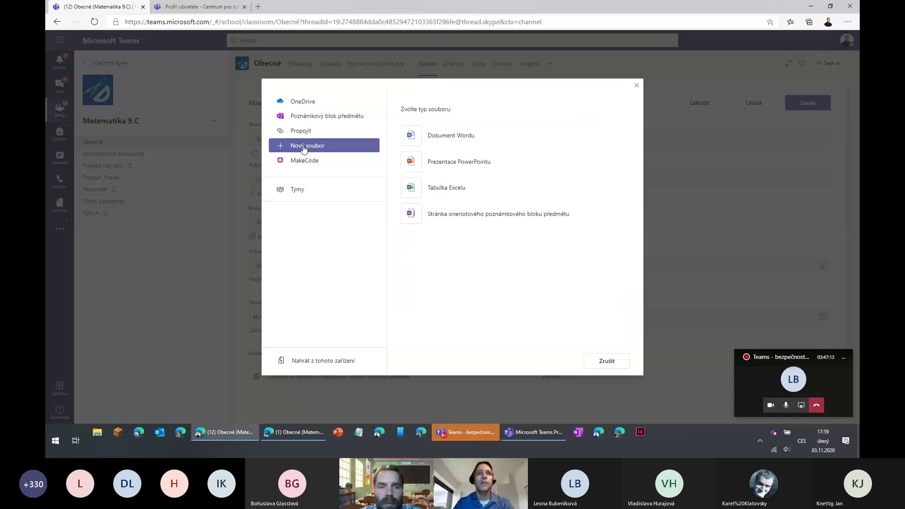
left_click(410, 135)
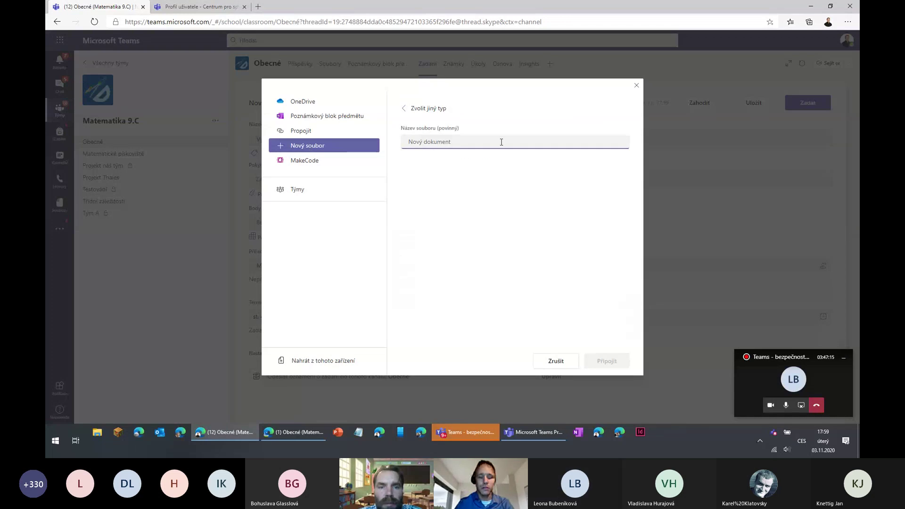
type("Prac")
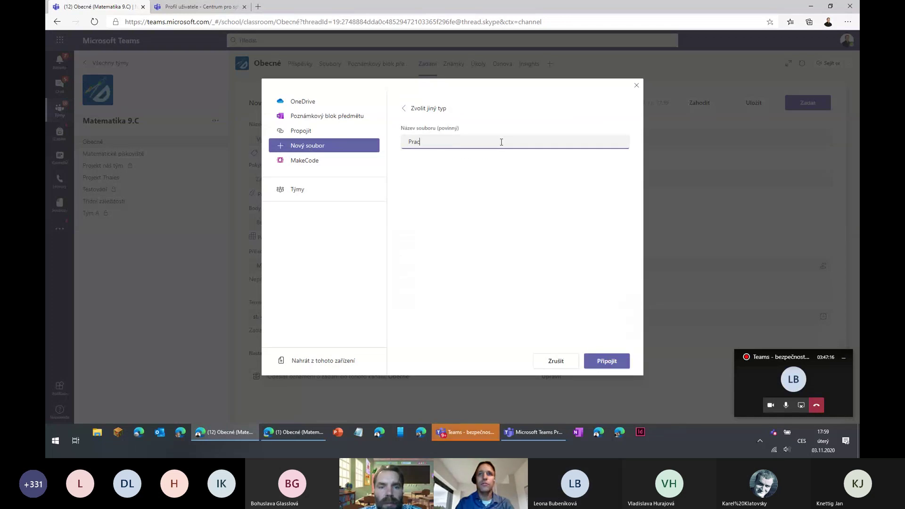
type(". list")
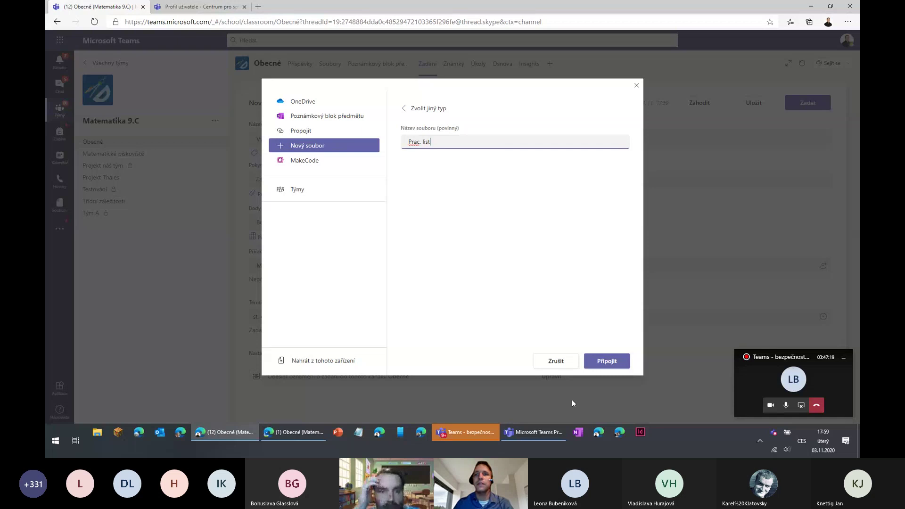
left_click(602, 366)
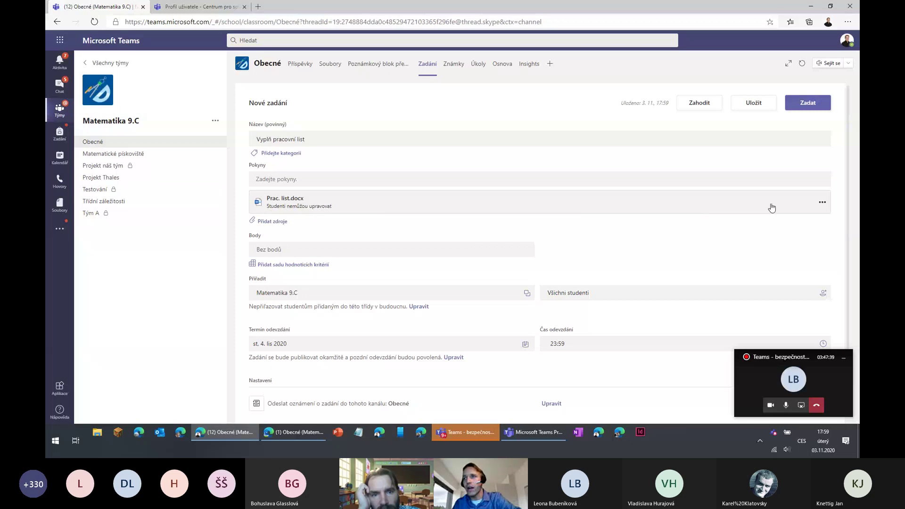
Set the attached Prac. list.docx so that students edit their own copies (Studenti upravují vlastní kopii)
left_click(822, 204)
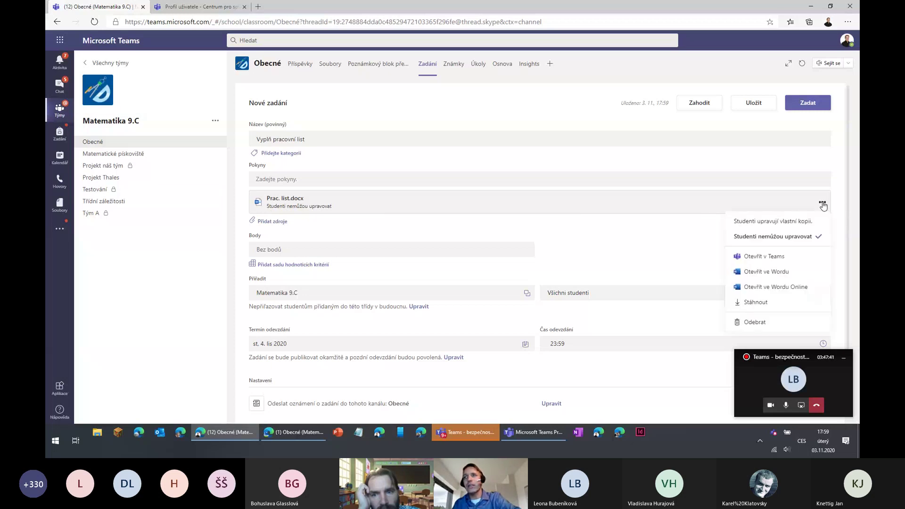
left_click(785, 224)
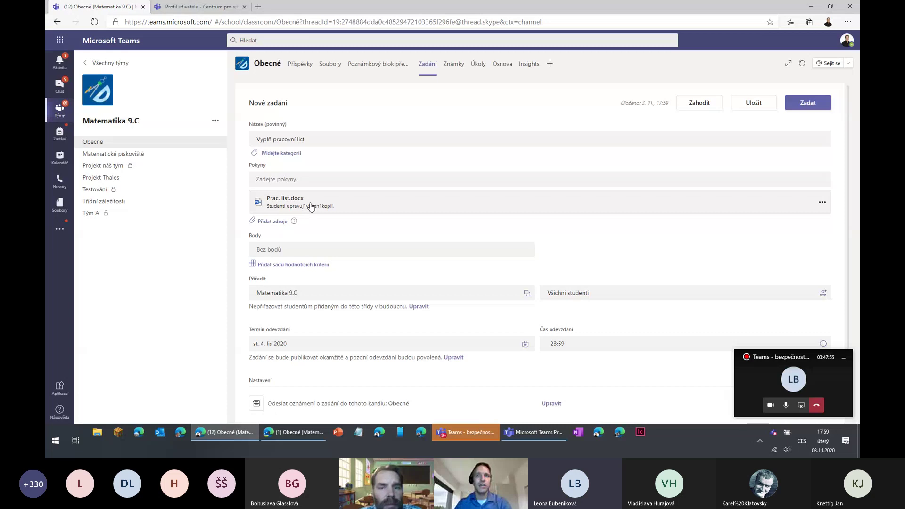
left_click(822, 201)
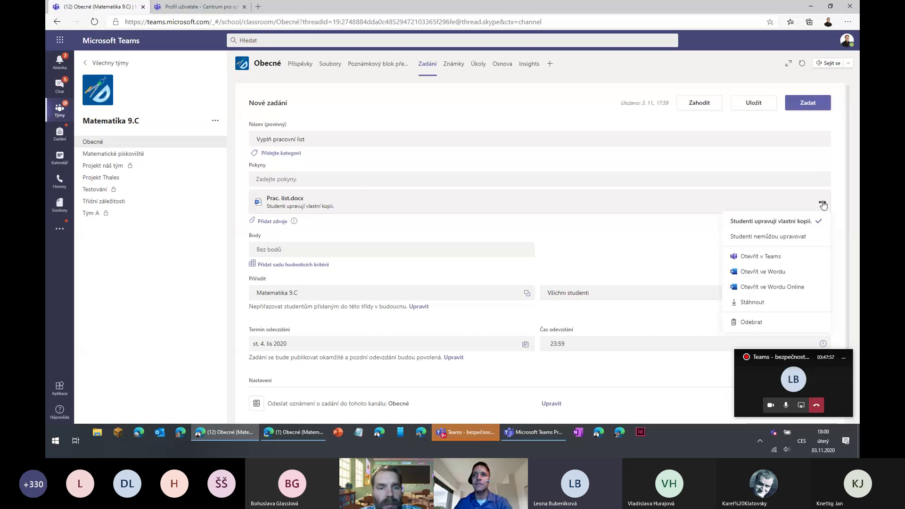
left_click(799, 224)
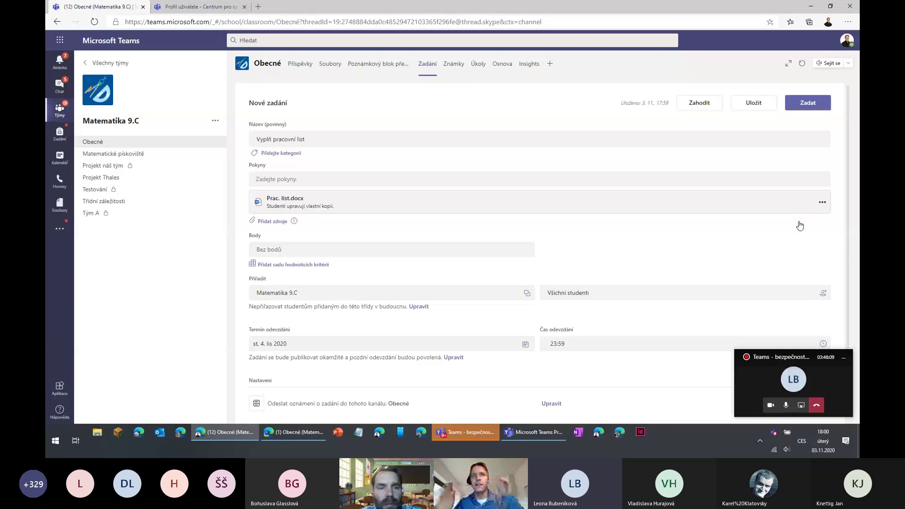
left_click(822, 203)
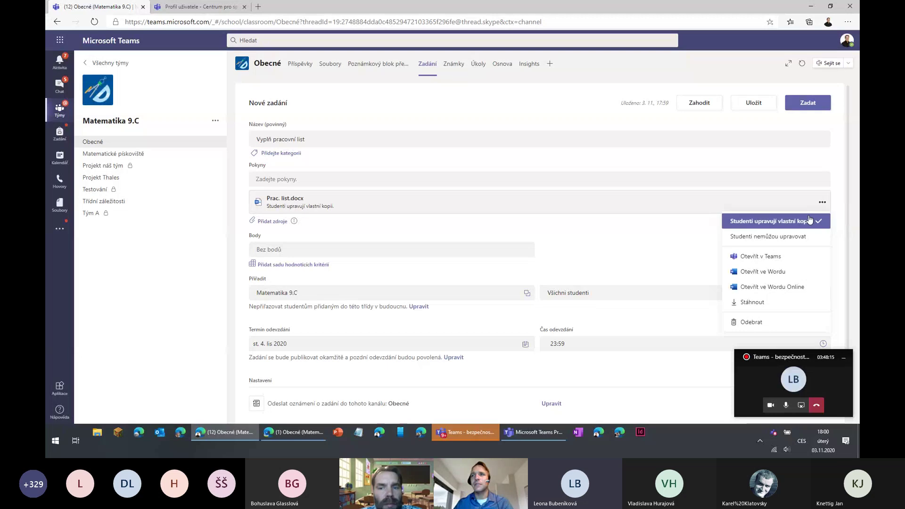
left_click(344, 186)
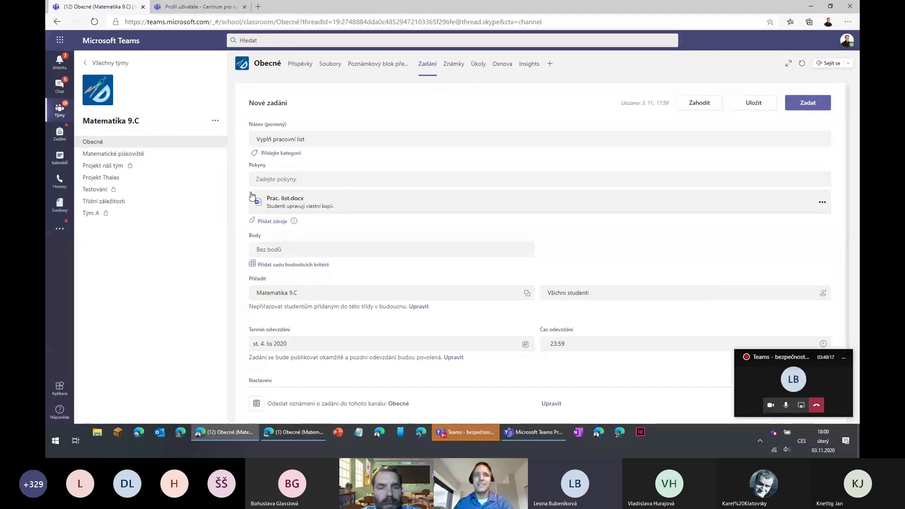
Open Prac. list.docx for editing and insert a table with two columns and five rows
left_click(296, 204)
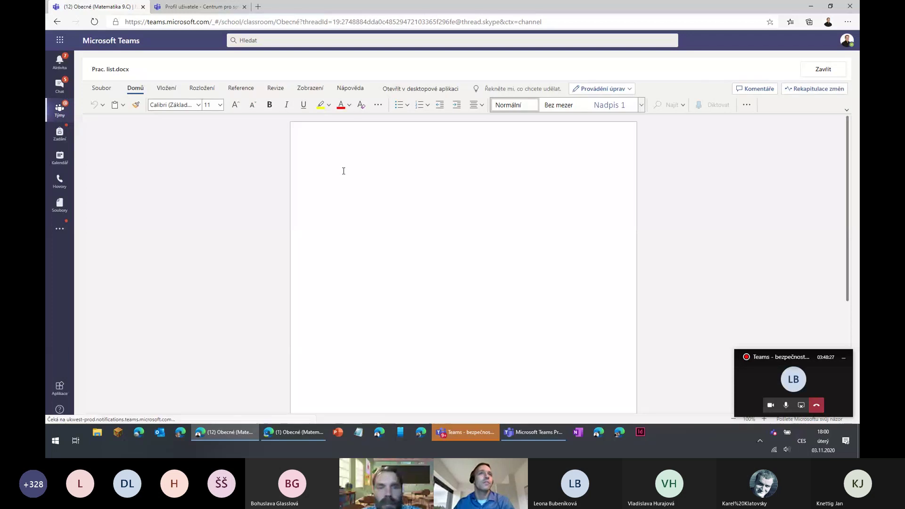
left_click(165, 91)
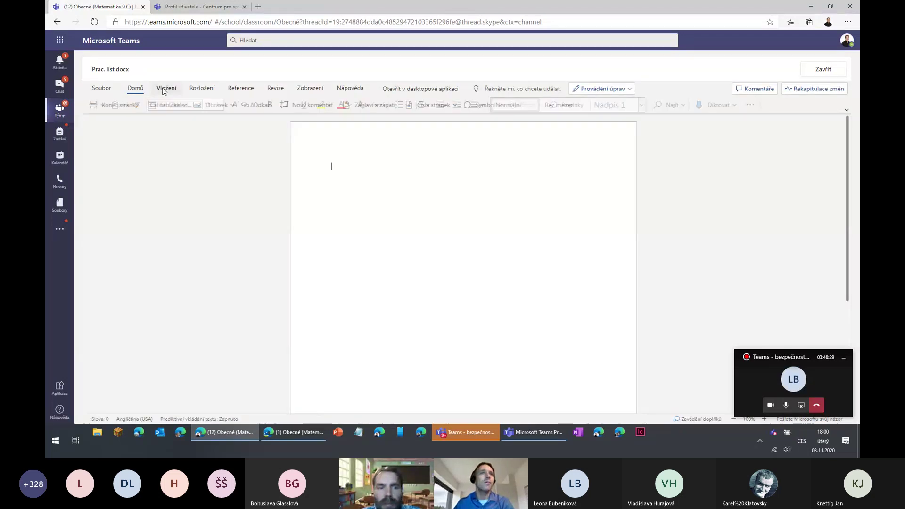
left_click(171, 105)
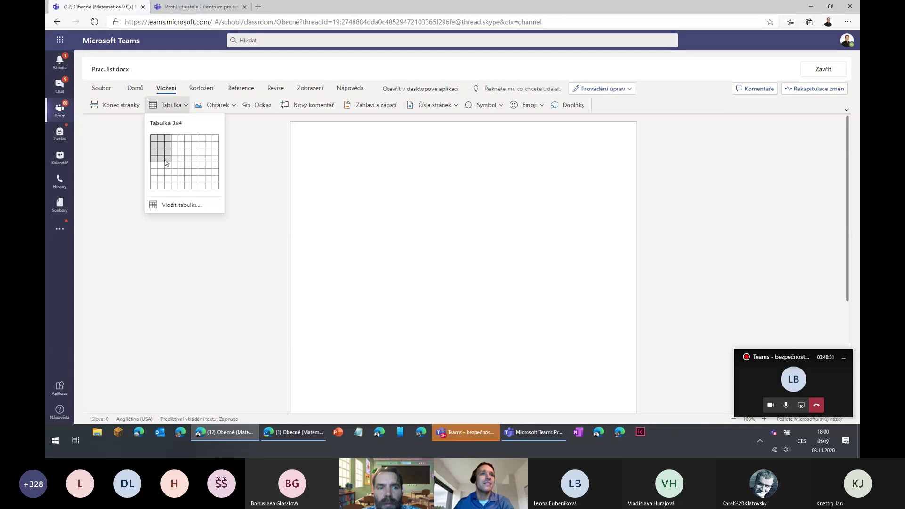
left_click(161, 168)
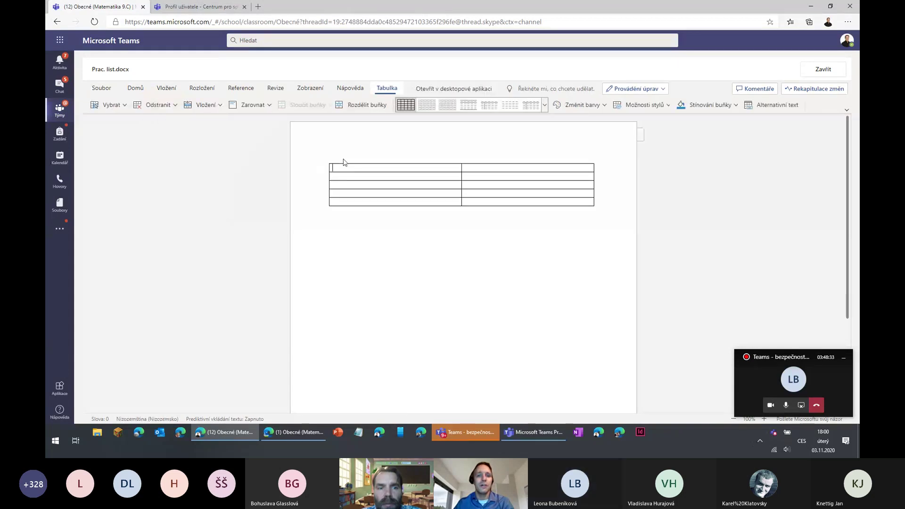
Fill the first column's top two cells with "Vypočti a odůvodni:" and "x– 5 = 15", keeping the x lowercase
type("Vypočti ")
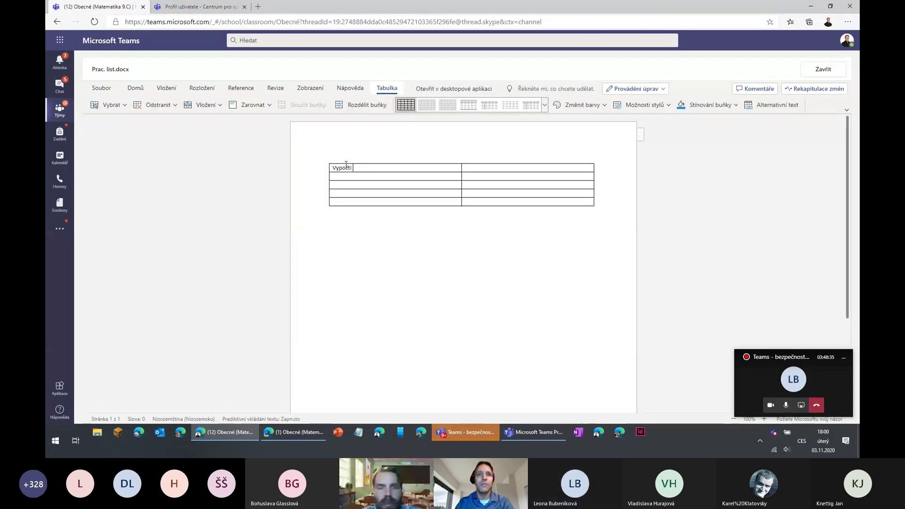
type("a odůvodni:")
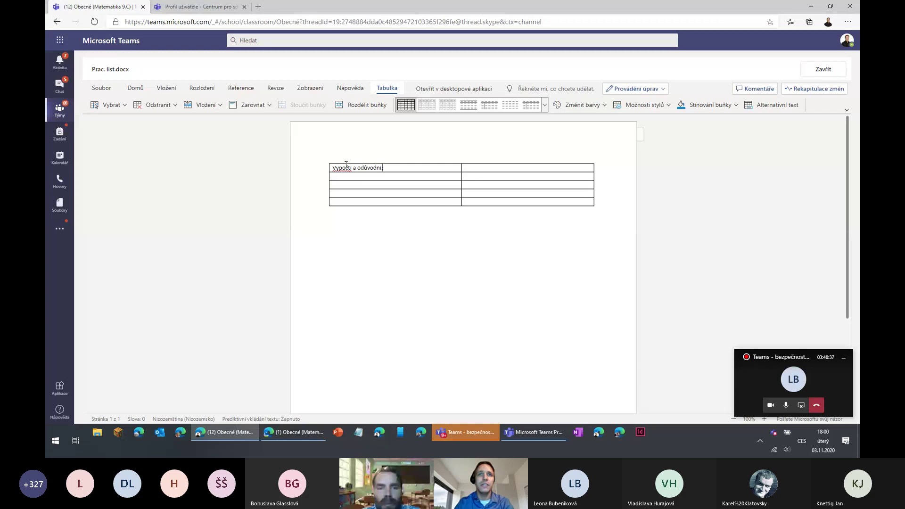
left_click(358, 178)
type("x")
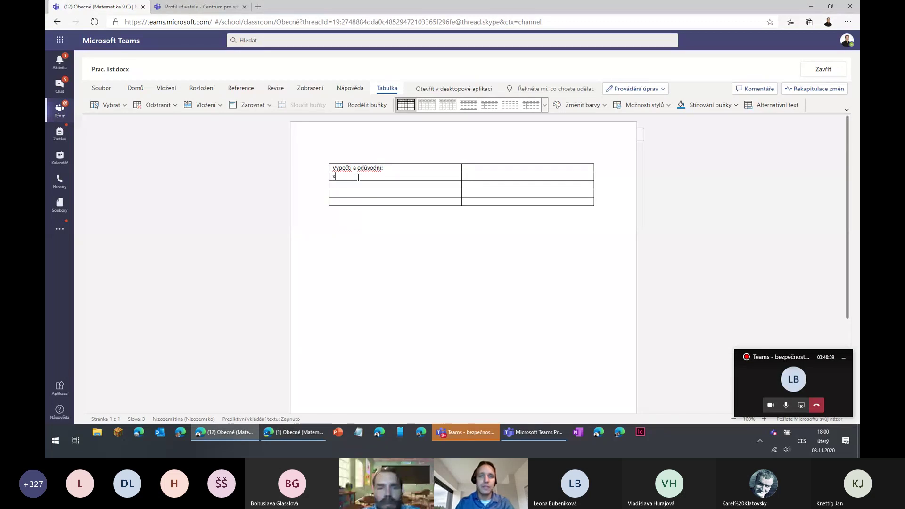
type(" -")
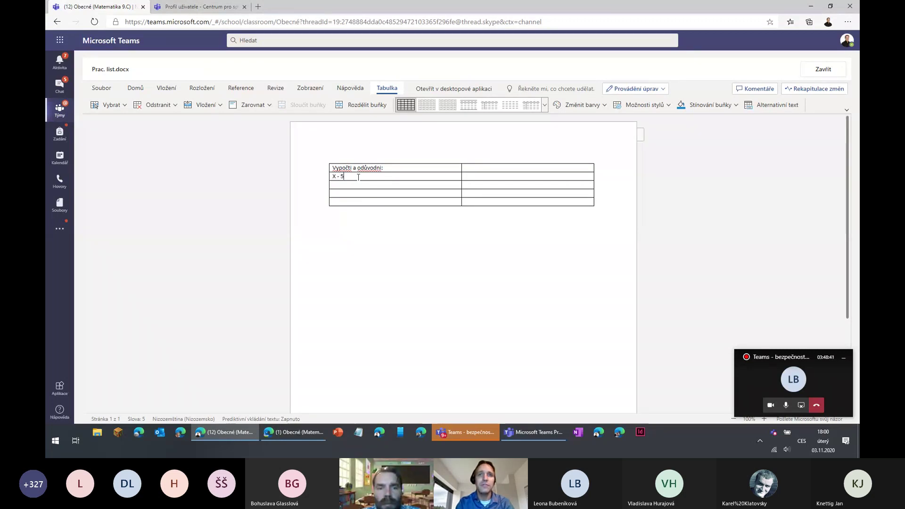
type(" 5 = 1")
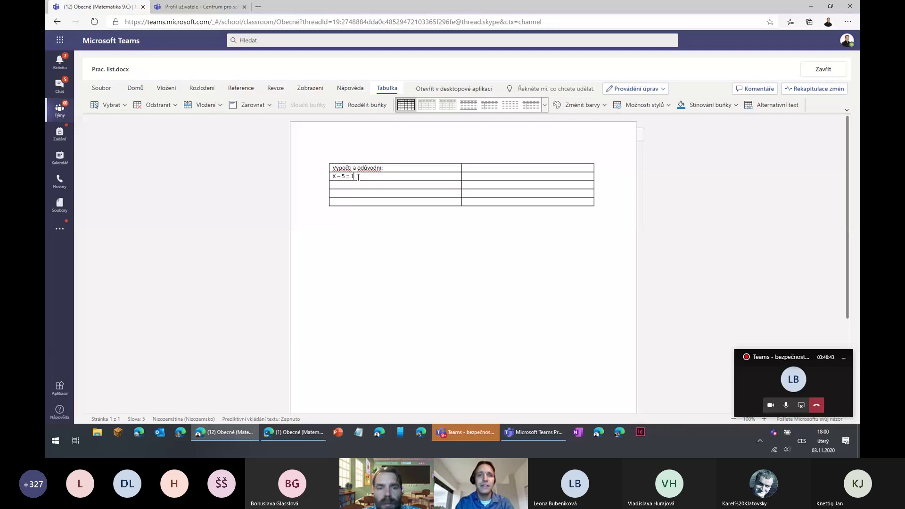
type("5")
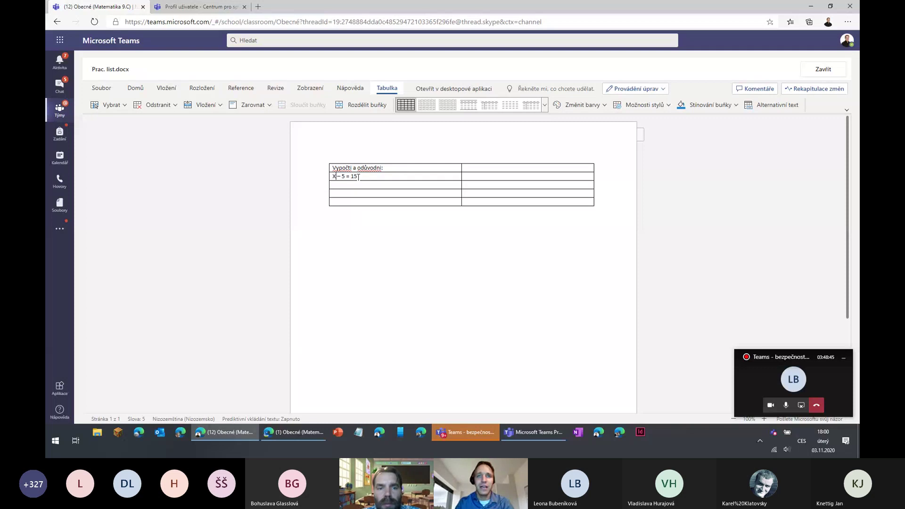
key("ctrl+z")
Enlarge the font of the equation cell by several sizes and close the document to return to the assignment
left_click(133, 89)
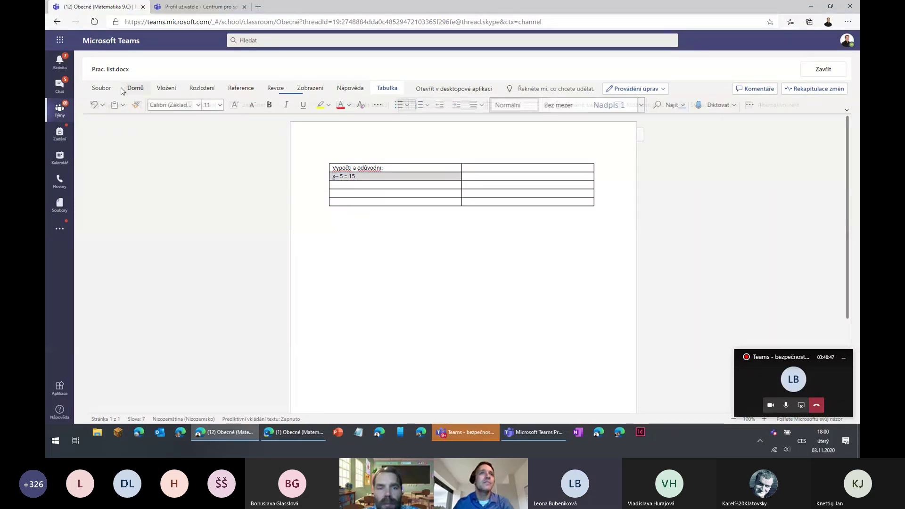
left_click(240, 107)
left_click(240, 107)
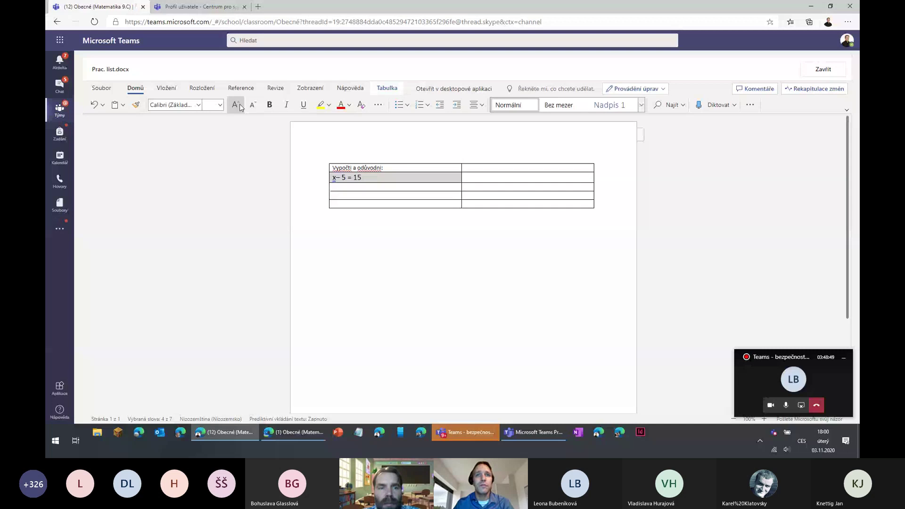
left_click(239, 107)
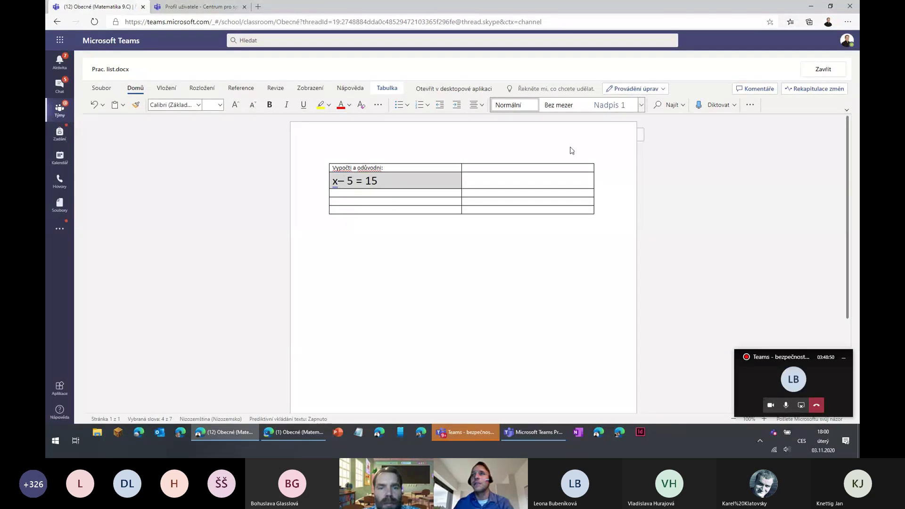
left_click(822, 70)
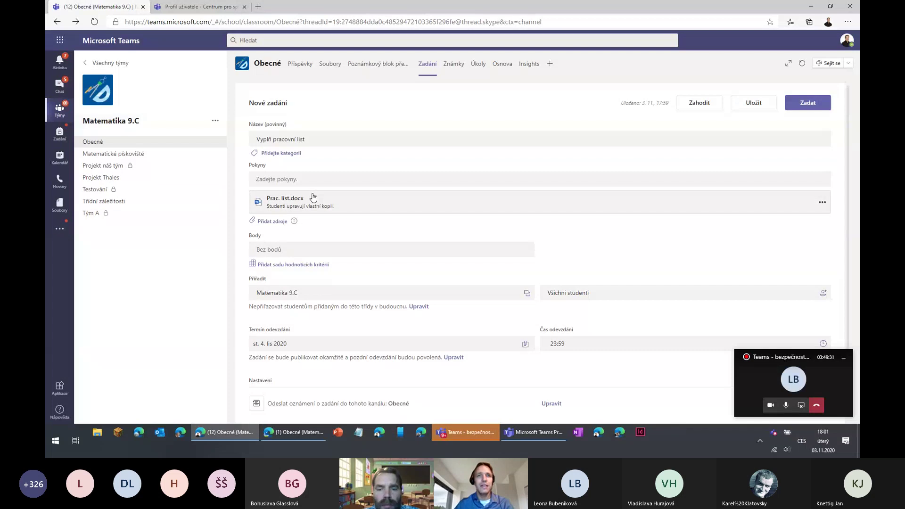
Review the editing options of Prac. list.docx and the OneDrive files available as resources, without attaching another file
left_click(821, 203)
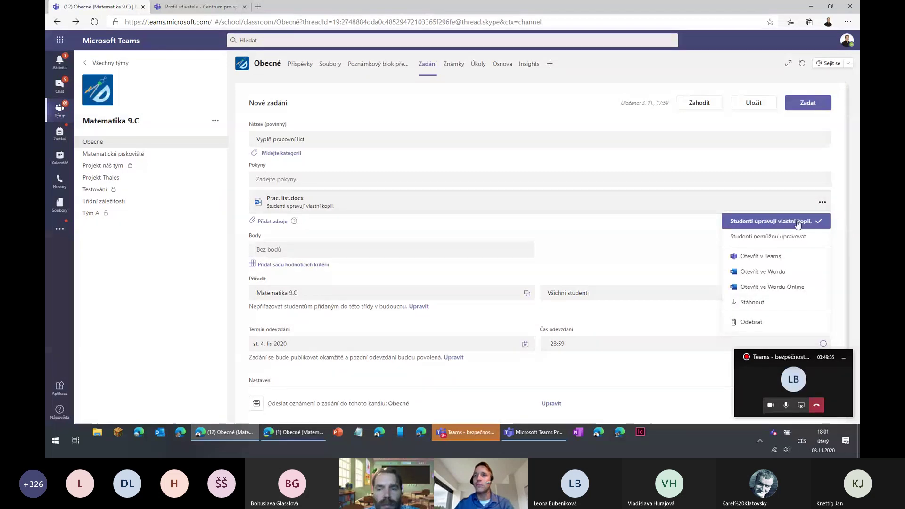
left_click(835, 205)
left_click(272, 221)
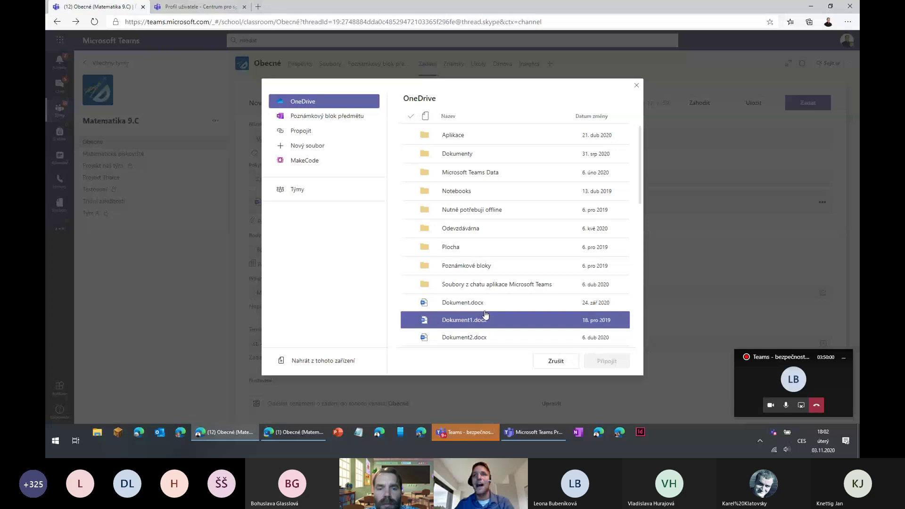
left_click(636, 86)
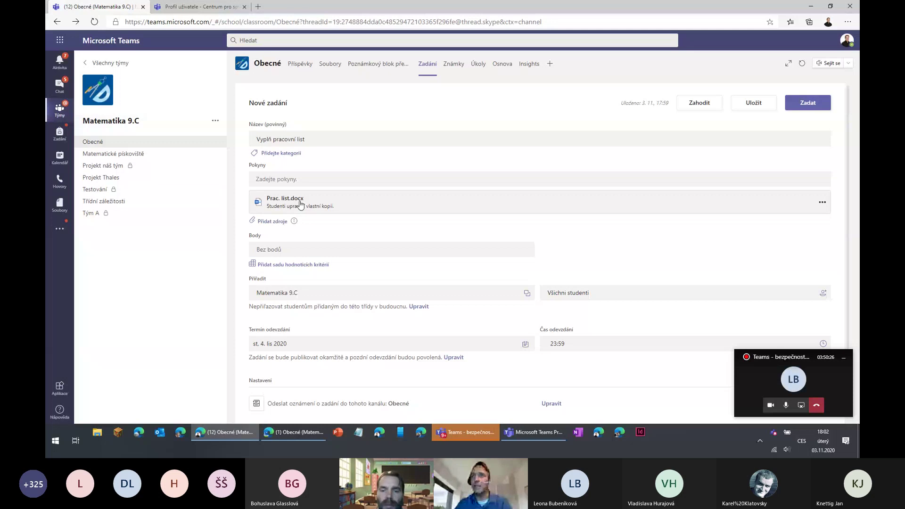
Keep Prac. list.docx set to "Studenti upravují vlastní kopii" and discard the new assignment
left_click(822, 202)
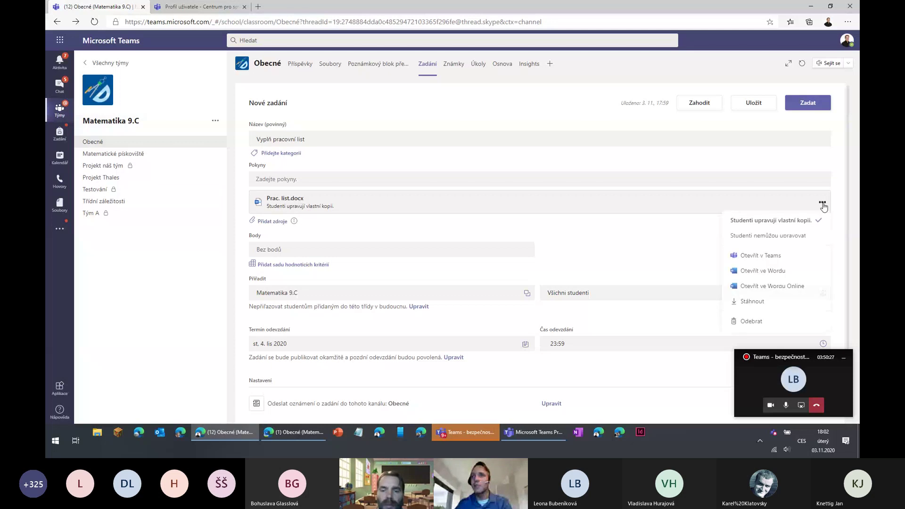
left_click(792, 223)
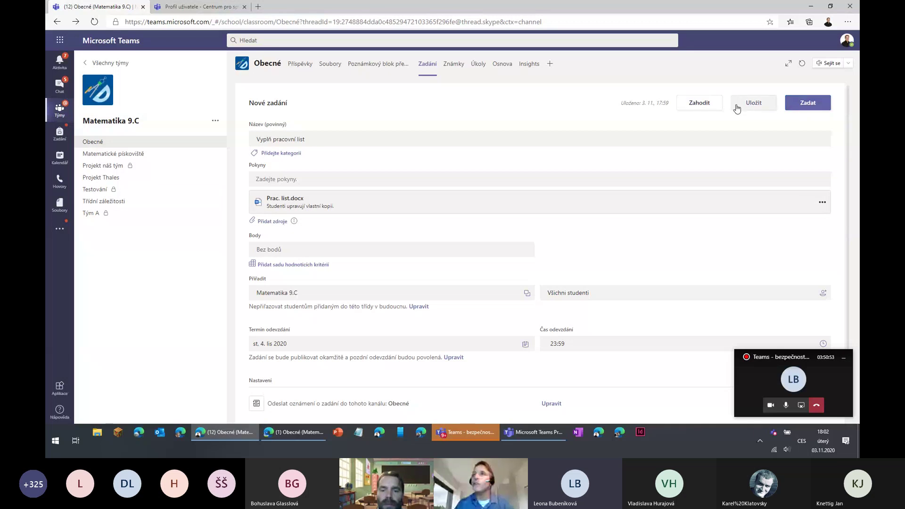
left_click(680, 104)
left_click(505, 257)
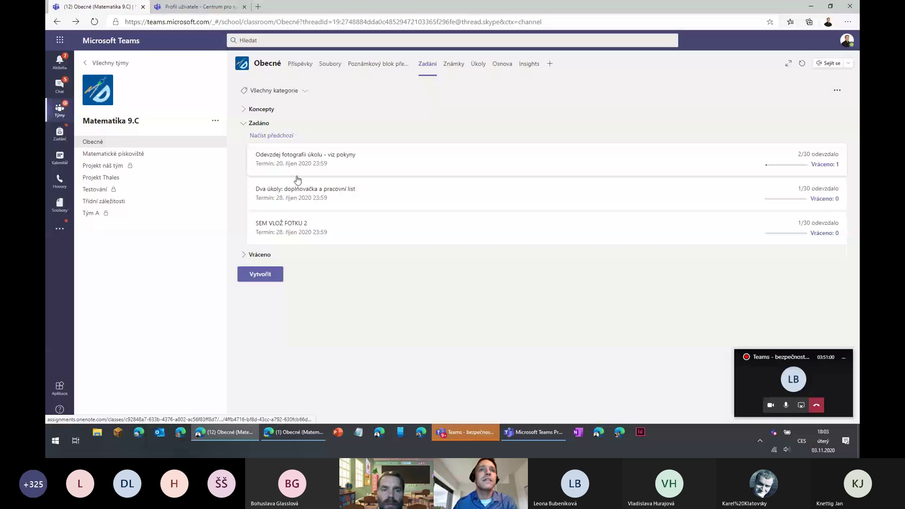
Open the assignment SEM VLOŽ FOTKU 2, sort the pupils by status with submitted work first, and open pupil 01's submission
left_click(304, 236)
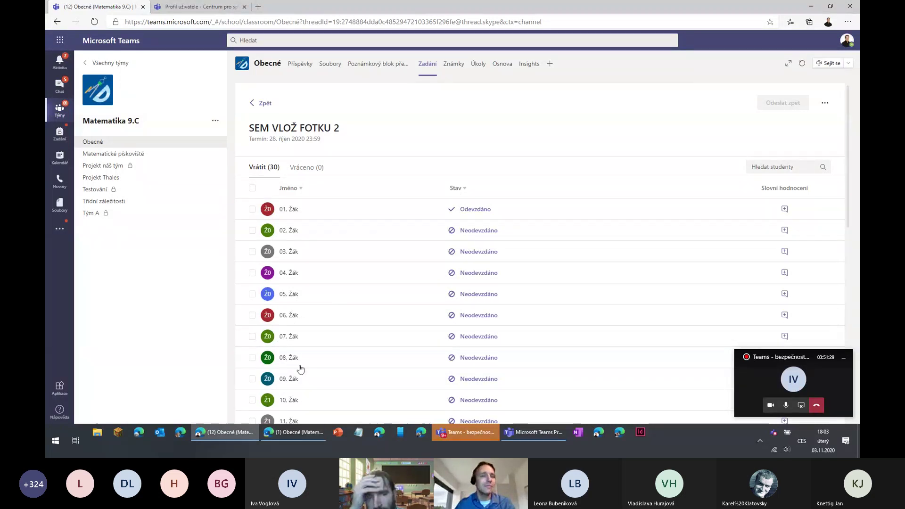
left_click(461, 191)
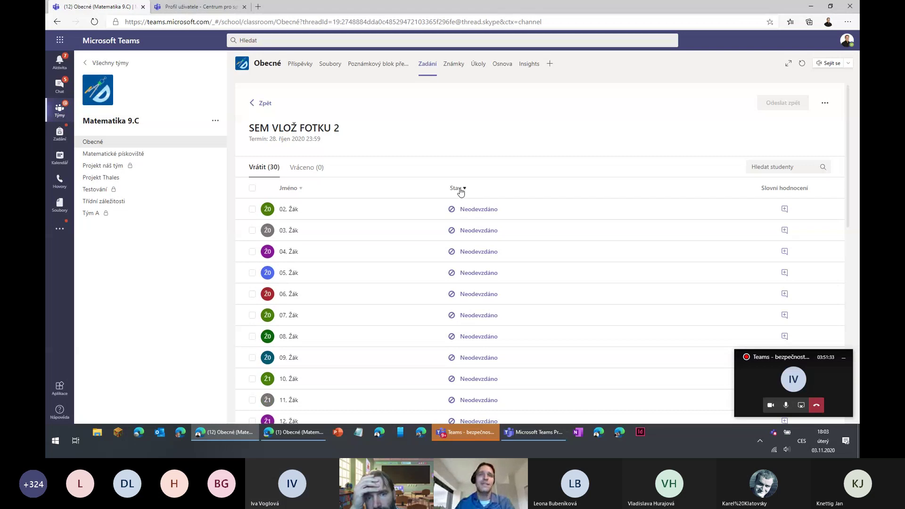
left_click(461, 189)
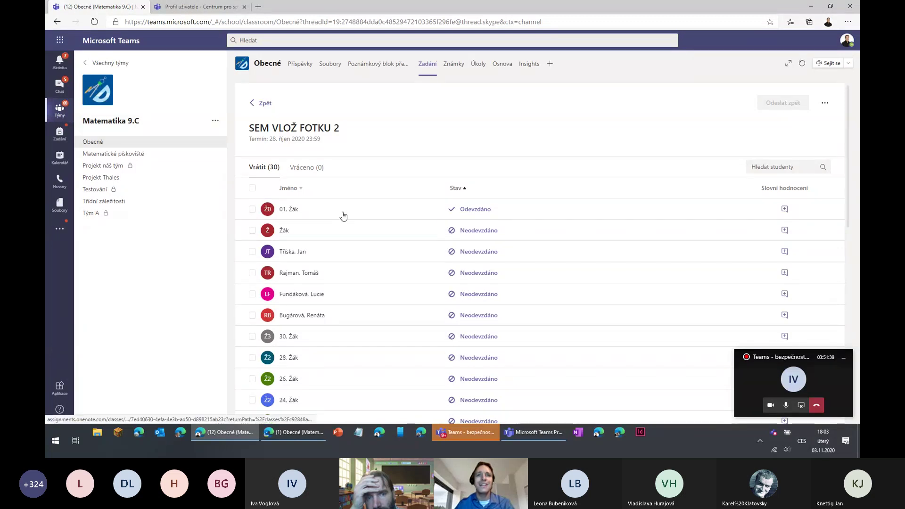
left_click(455, 209)
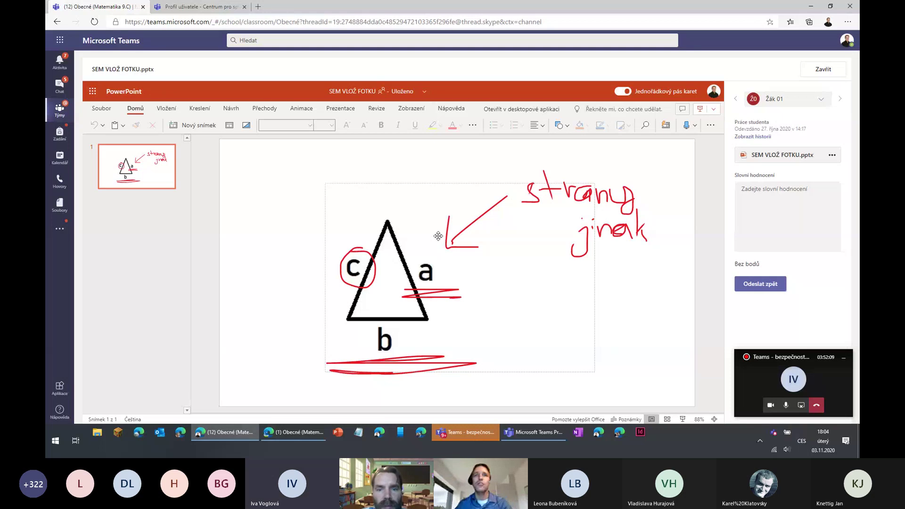
Circle the letter b under the triangle with the red pen and mark the letter a with the yellow highlighter
left_click(351, 170)
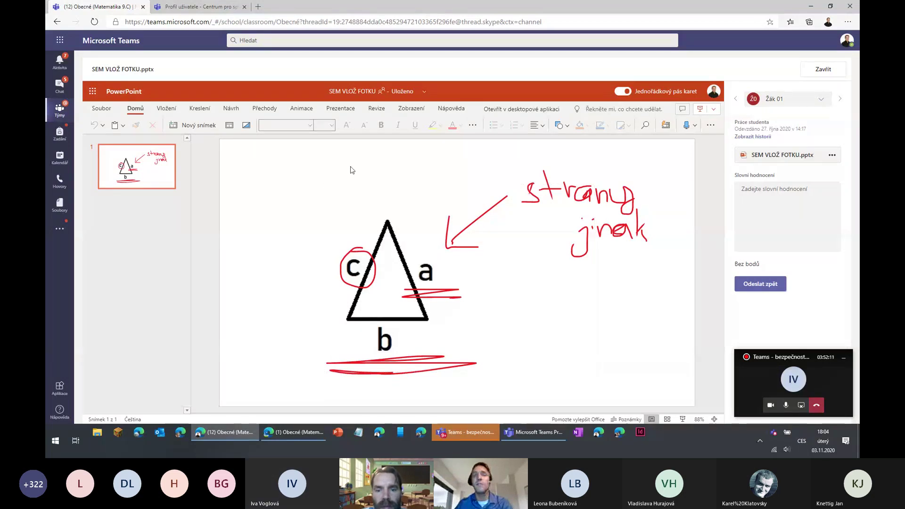
left_click(198, 112)
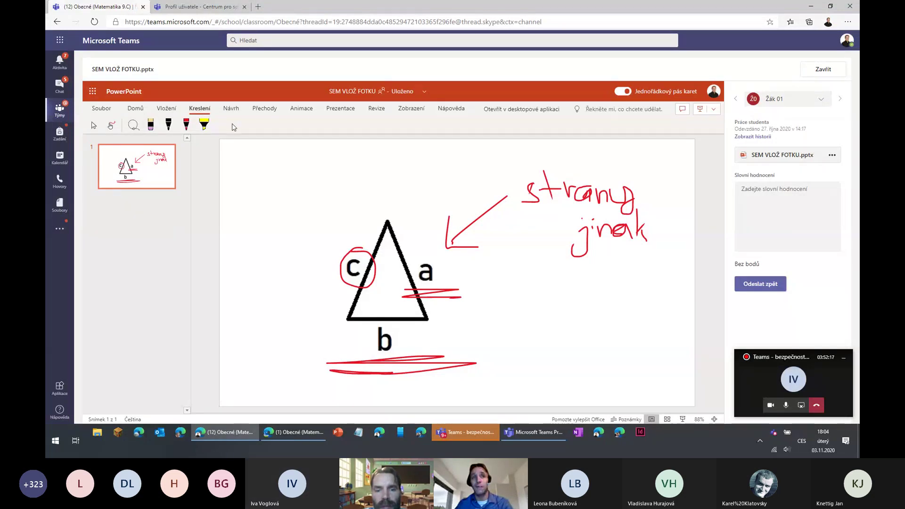
left_click(416, 236)
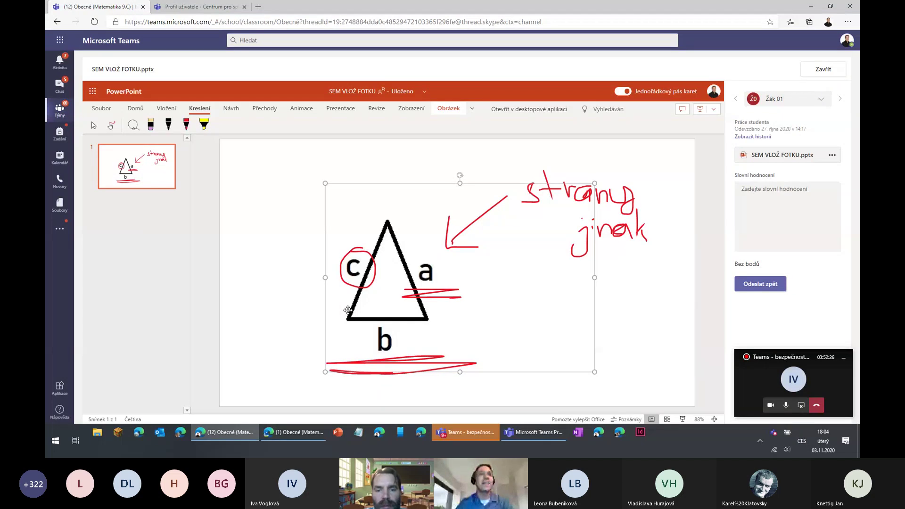
left_click(186, 123)
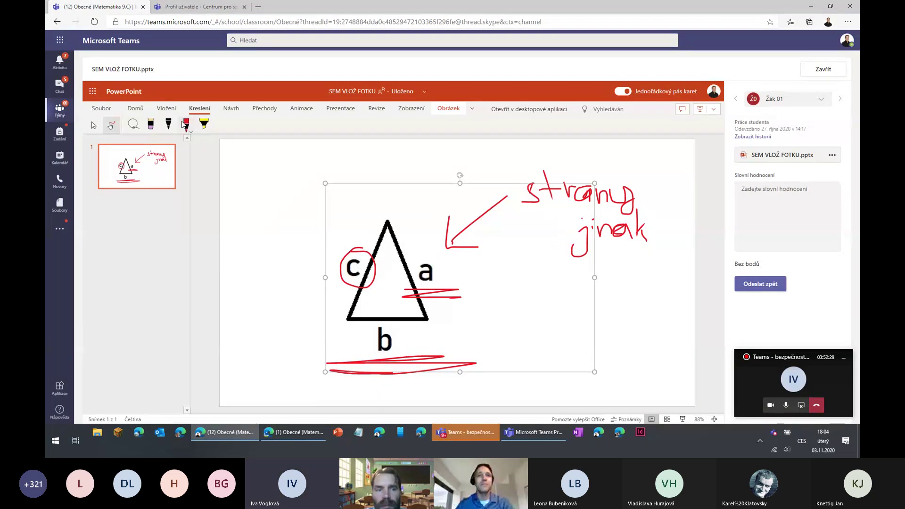
mouse_move(391, 325)
left_mouse_down()
mouse_move(368, 331)
mouse_move(394, 352)
mouse_move(419, 338)
left_mouse_up()
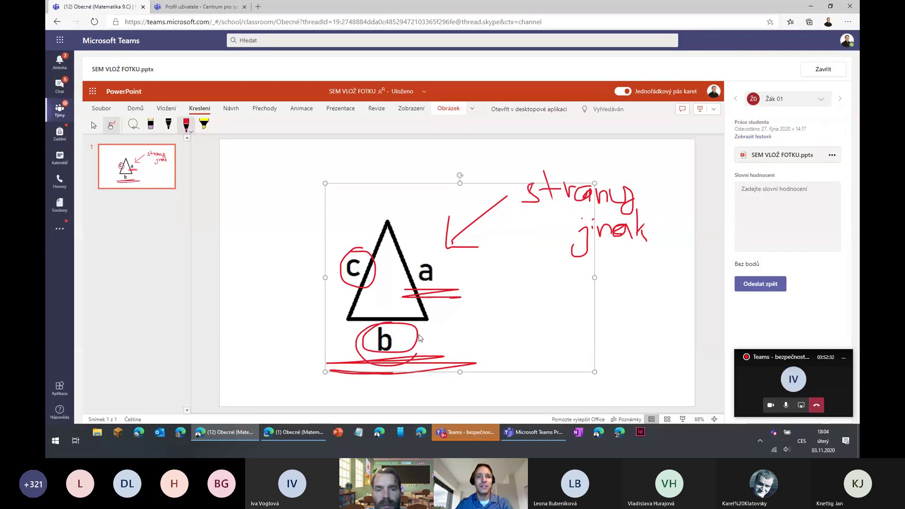
left_click(204, 124)
mouse_move(414, 279)
left_mouse_down()
mouse_move(417, 265)
mouse_move(426, 282)
mouse_move(435, 275)
mouse_move(431, 288)
left_mouse_up()
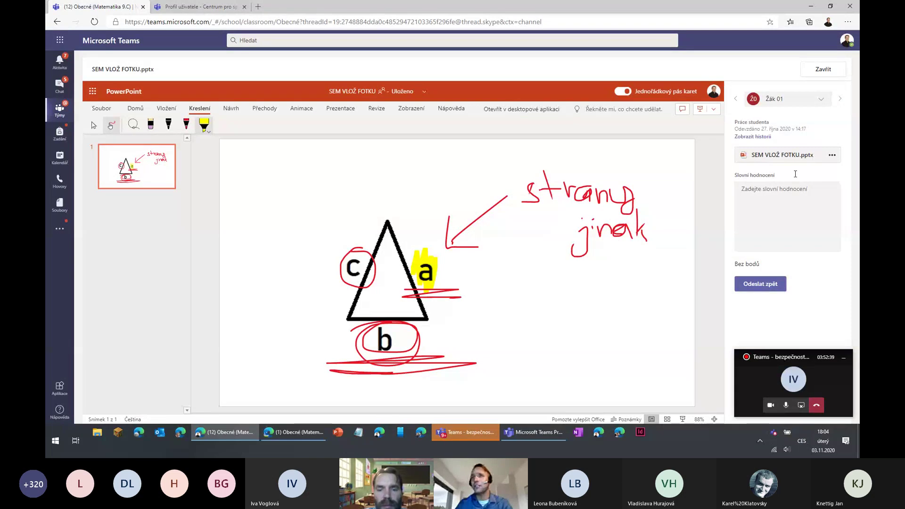
Point out the written feedback field and drawing tools, then close the submission and return to the assignment list
left_click(755, 186)
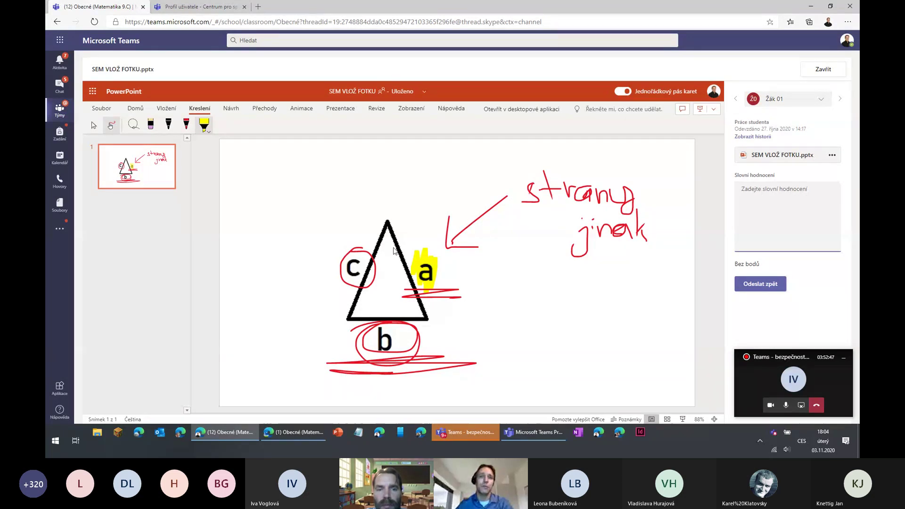
left_click(206, 127)
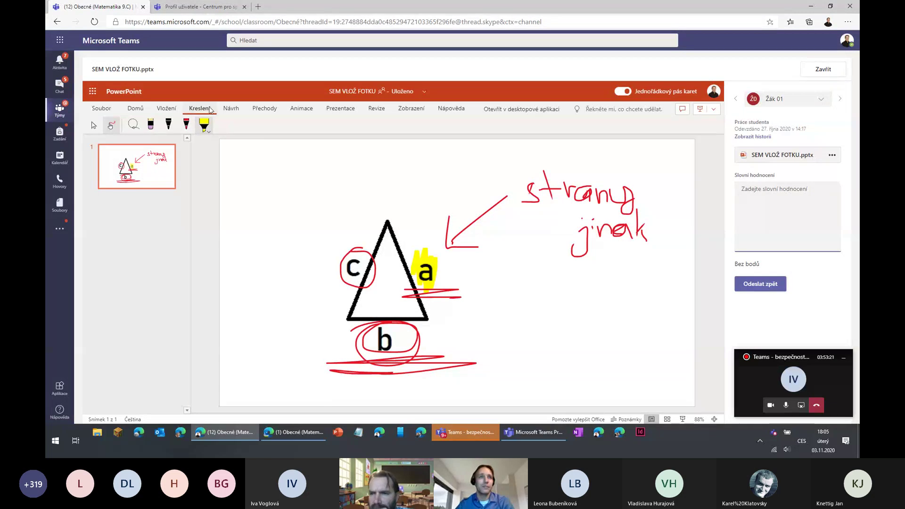
left_click(822, 71)
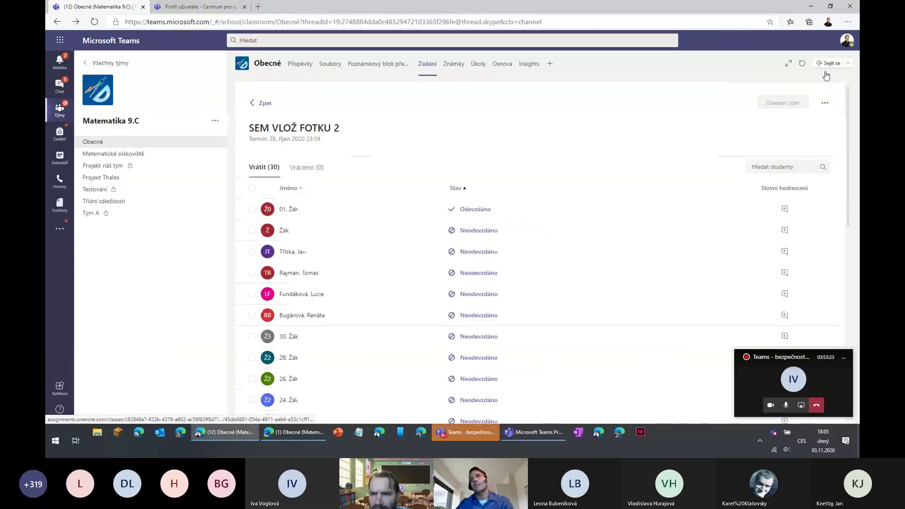
left_click(260, 103)
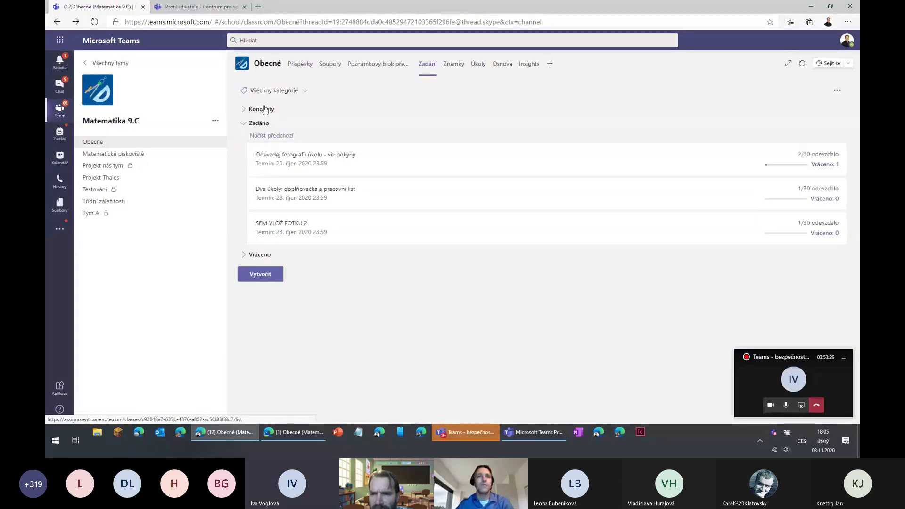
View pupil 01's submission for "Odevzdej fotografii úkolu - viz pokyny" and return to the assignment list
left_click(324, 165)
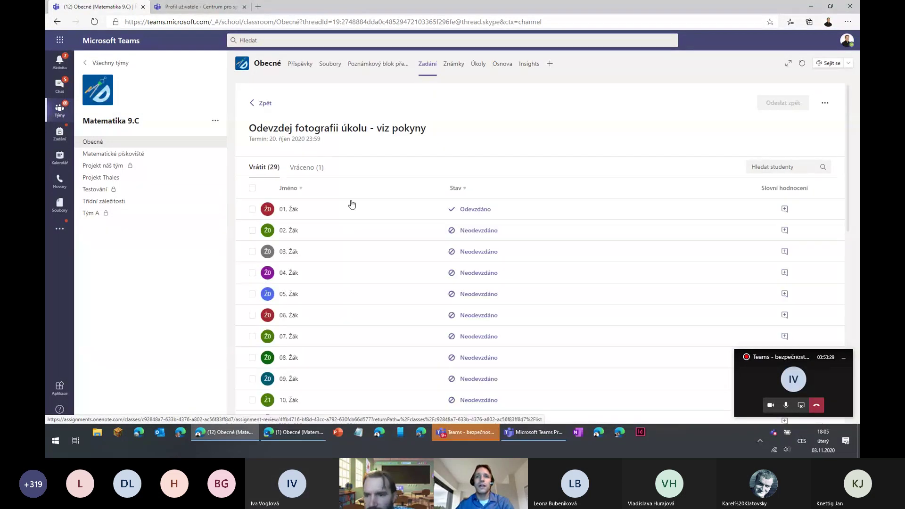
left_click(309, 211)
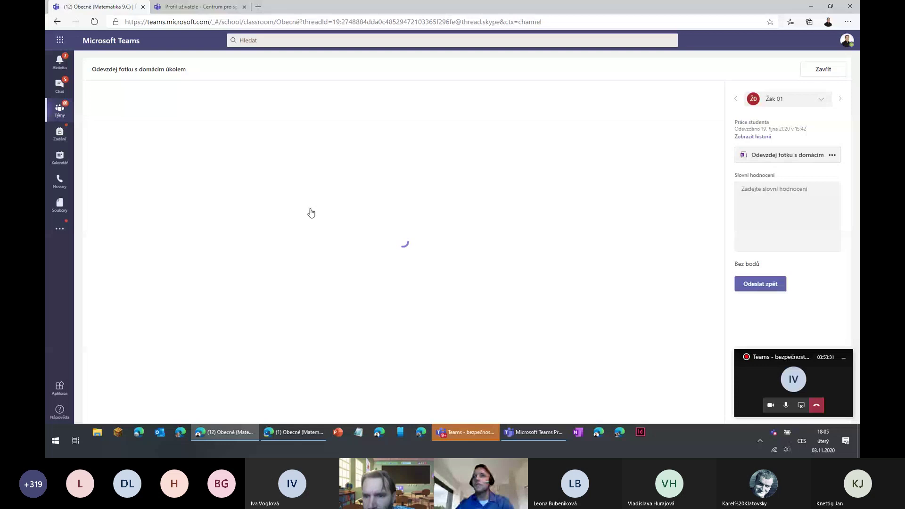
left_click(836, 70)
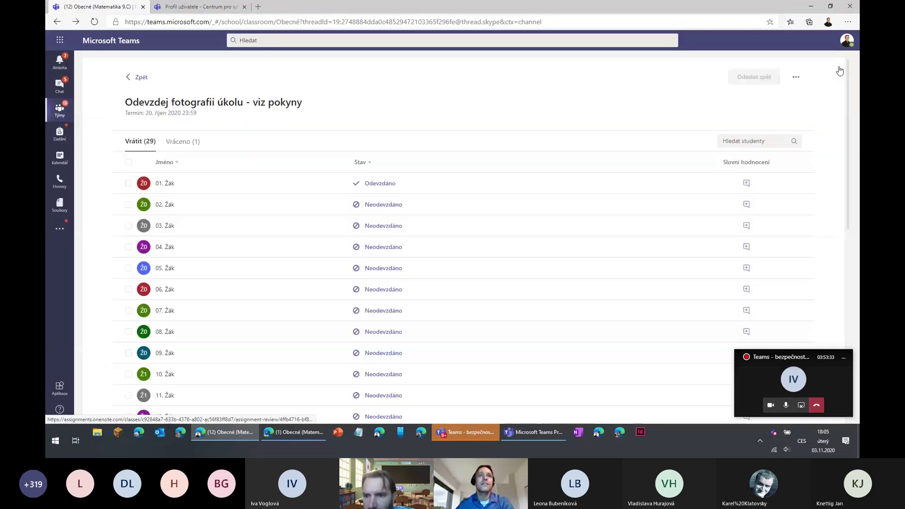
left_click(254, 98)
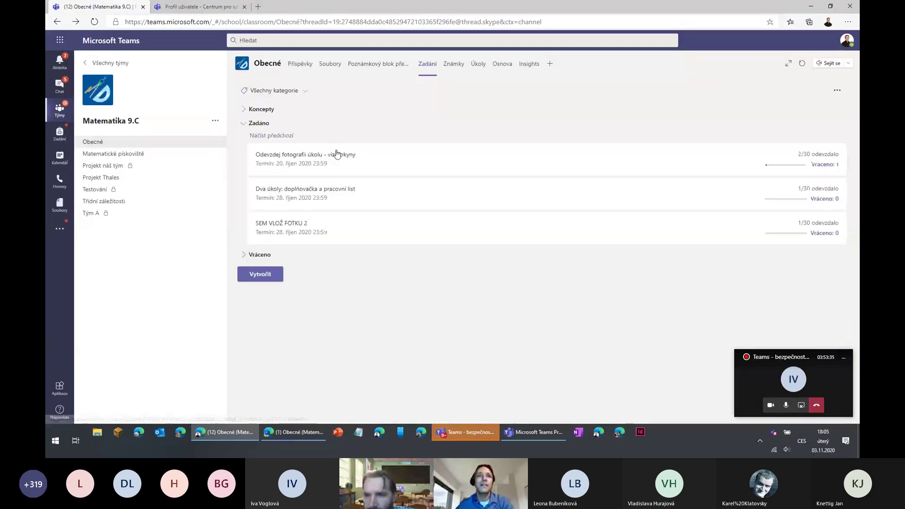
Open pupil 01's submission for "Dva úkoly: doplňovačka a pracovní list" and view both DU.jpg and Doplň.docx
left_click(326, 189)
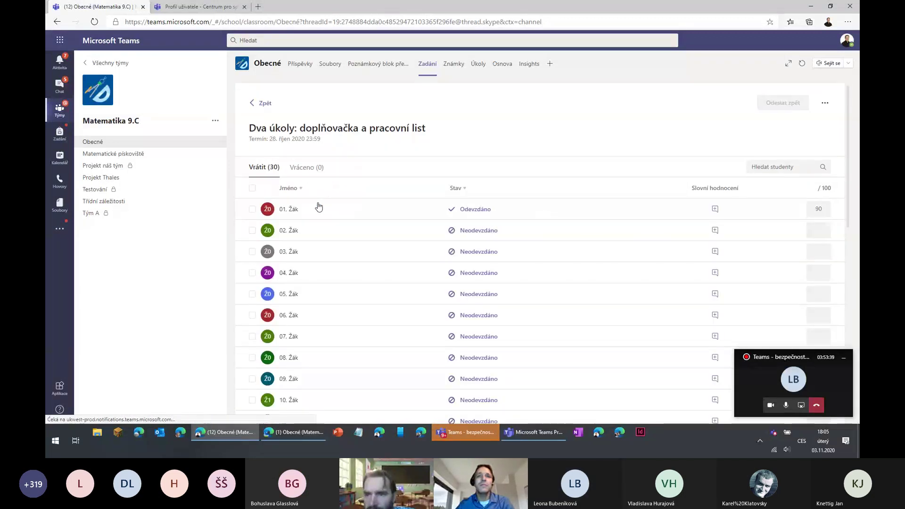
left_click(317, 204)
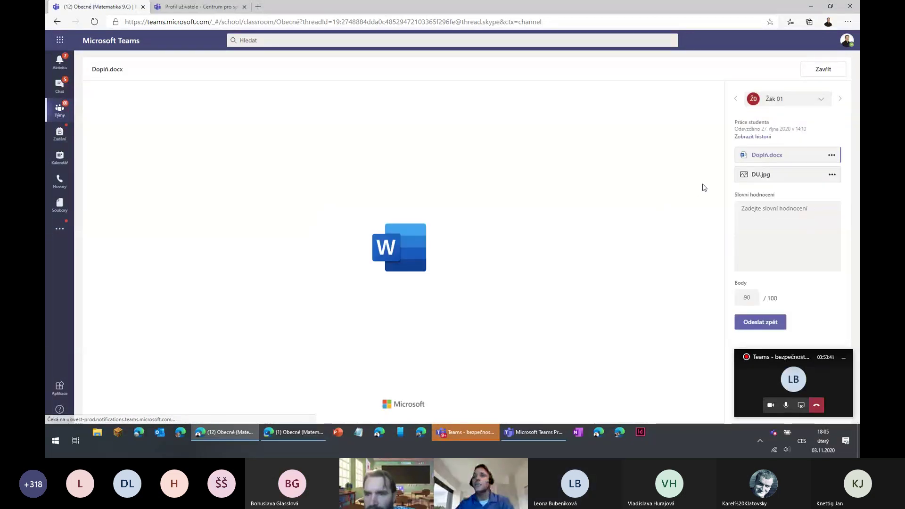
left_click(760, 178)
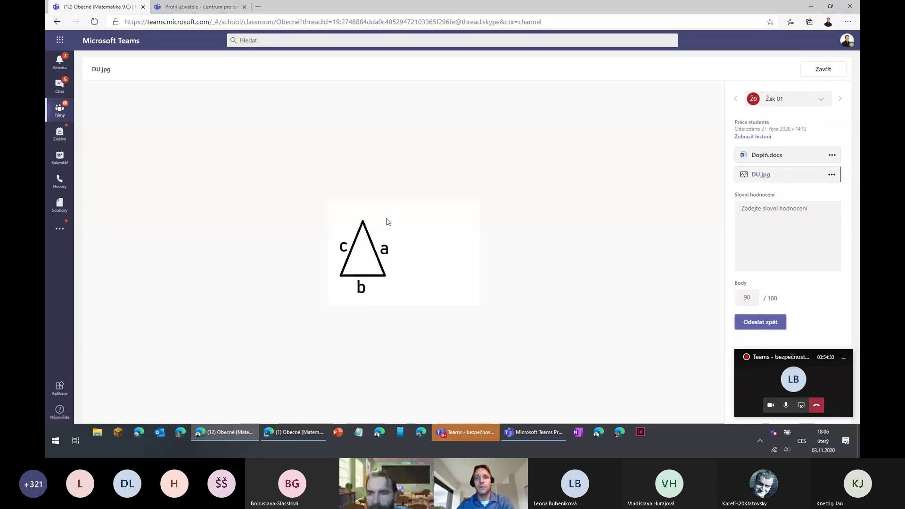
left_click(765, 159)
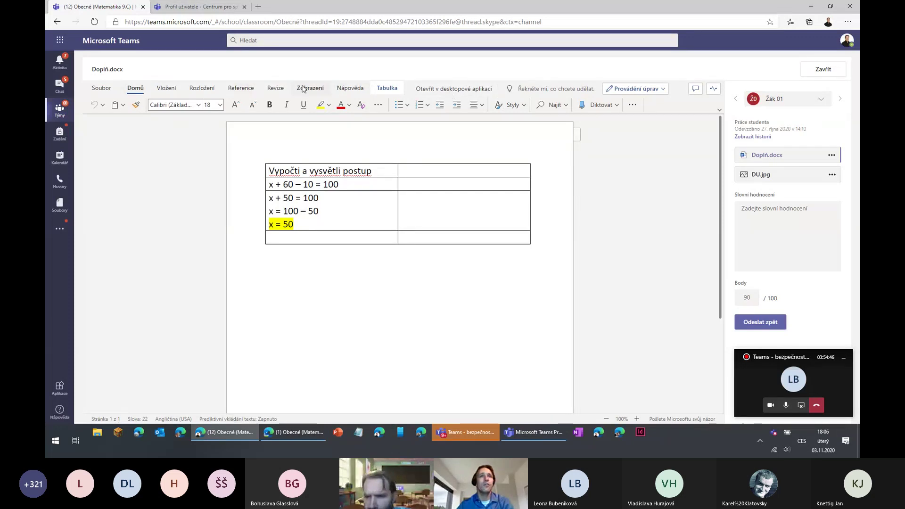
Open Doplň.docx in desktop Word and draw a multicoloured pen arrow pointing at the result x = 50
left_click(439, 89)
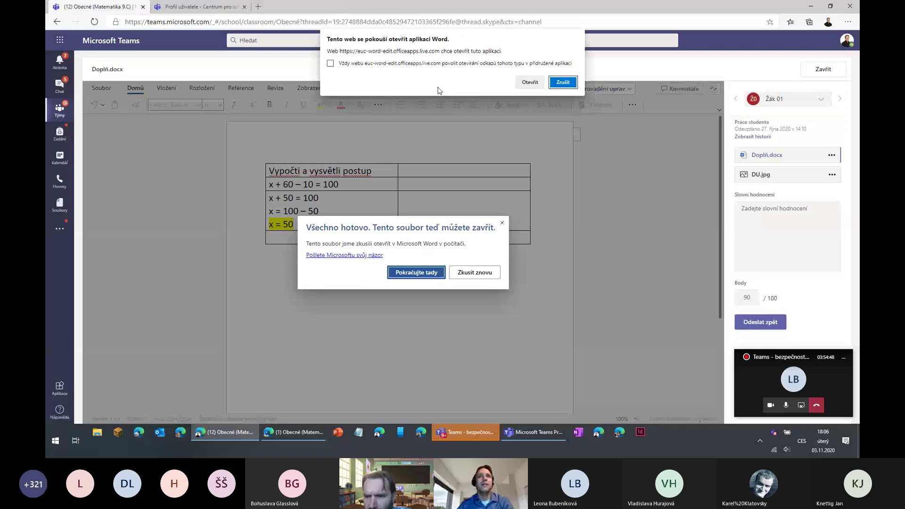
left_click(524, 82)
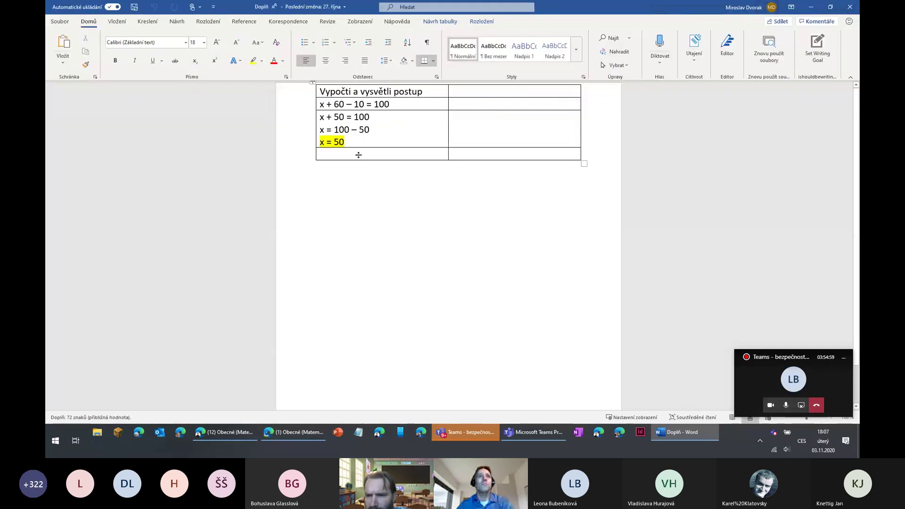
left_click(148, 21)
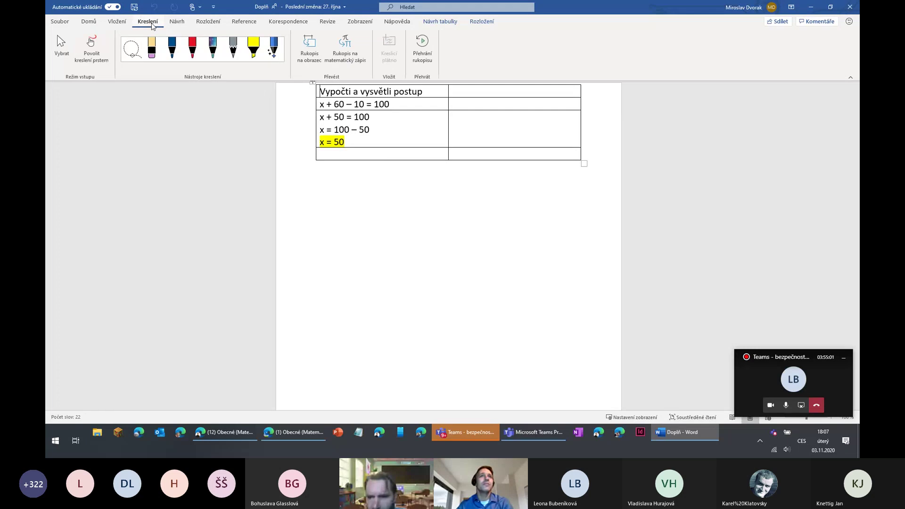
left_click(254, 47)
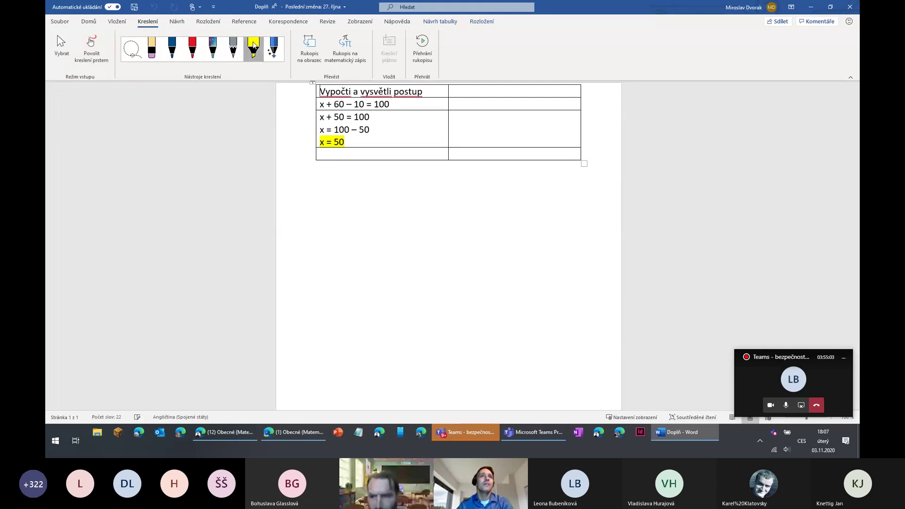
left_click(212, 46)
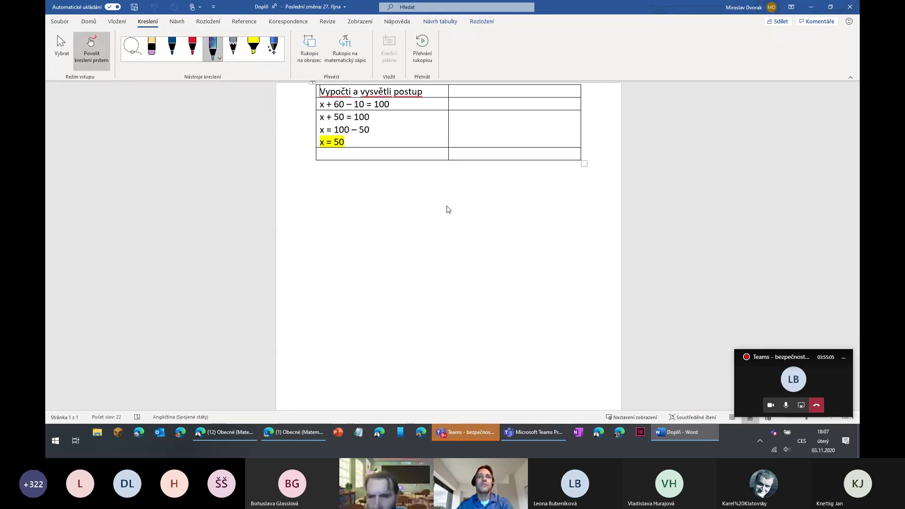
mouse_move(446, 206)
left_mouse_down()
mouse_move(380, 144)
mouse_move(401, 150)
left_mouse_up()
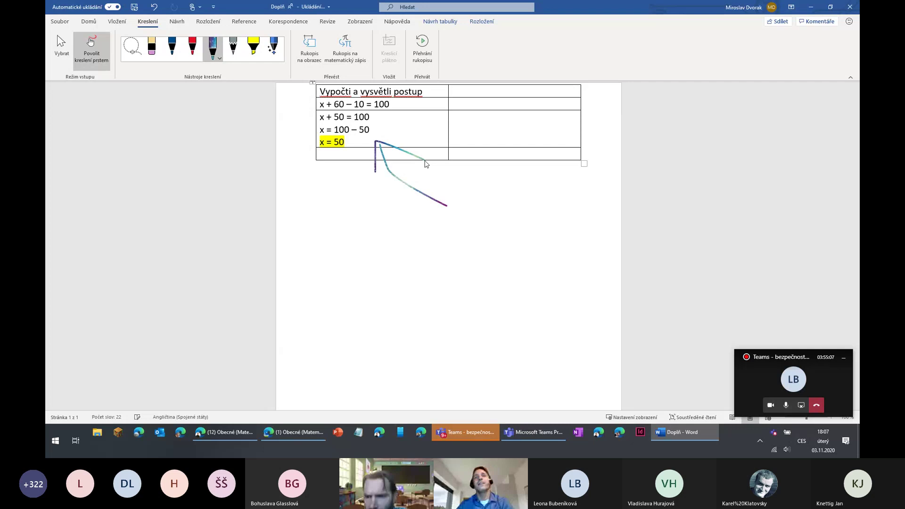
Handwrite "správně" below the table at the tail of the arrow with the multicoloured pen
mouse_move(466, 225)
left_mouse_down()
mouse_move(439, 231)
mouse_move(440, 245)
mouse_move(461, 233)
mouse_move(463, 247)
mouse_move(485, 232)
mouse_move(496, 248)
left_mouse_up()
mouse_move(500, 217)
left_mouse_down()
mouse_move(523, 258)
mouse_move(547, 227)
mouse_move(548, 247)
left_mouse_up()
left_click_drag(533, 216, 545, 208)
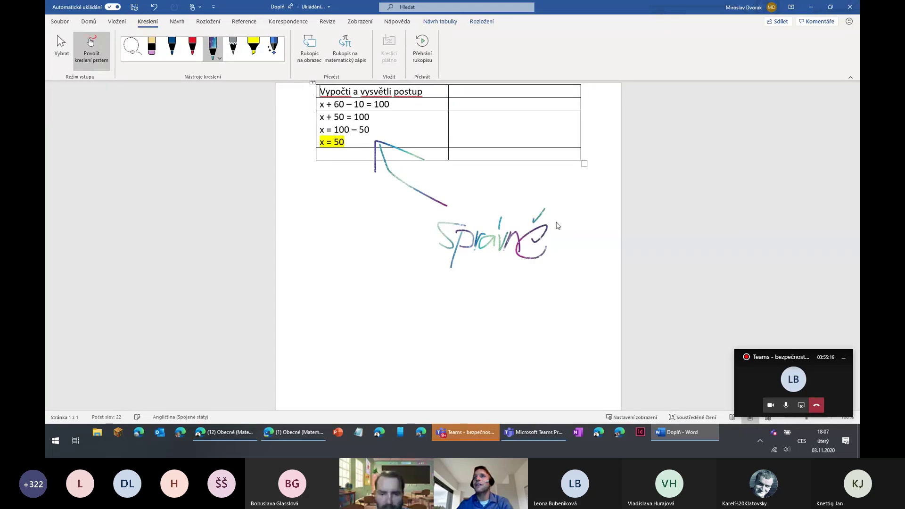
Close the document in Word, switch back to Teams, close the submission and return to the assignment list
left_click(848, 10)
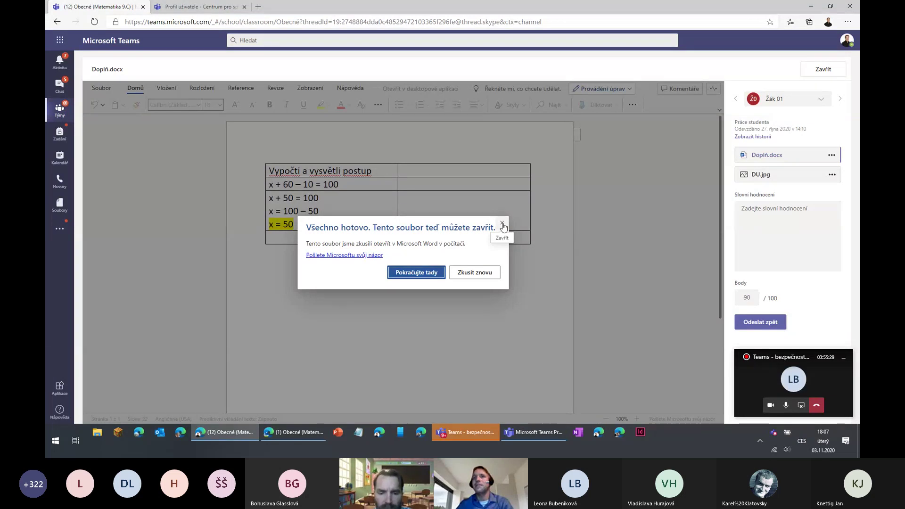
left_click(820, 70)
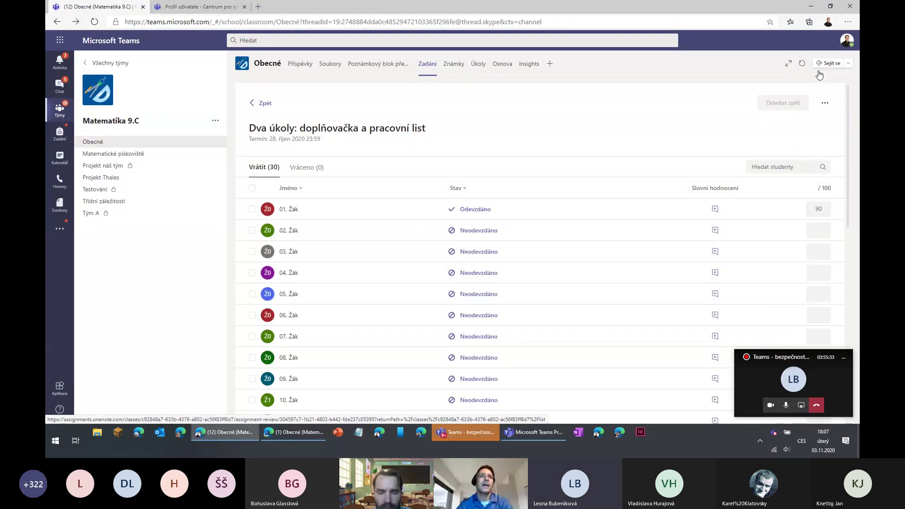
left_click(267, 104)
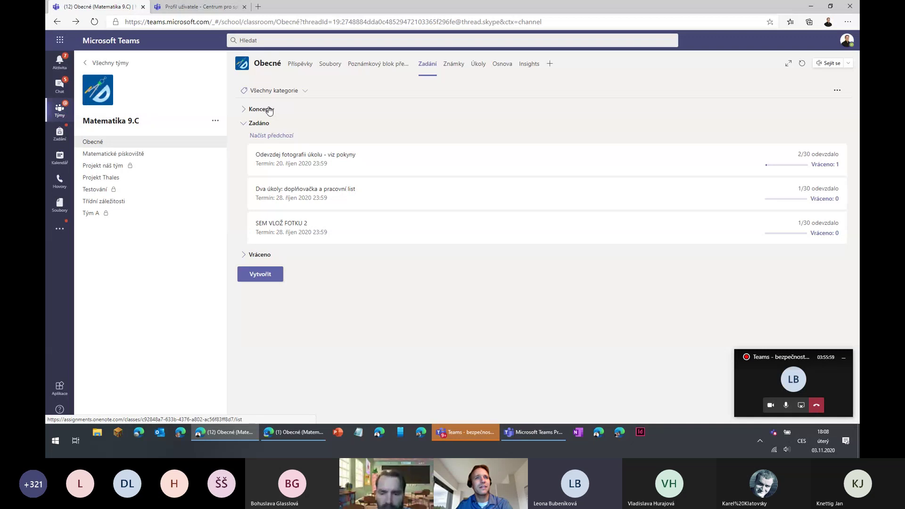
Open a blank new assignment form for Matematika 9.C, place the cursor in its points field, and stop sharing the screen
left_click(260, 274)
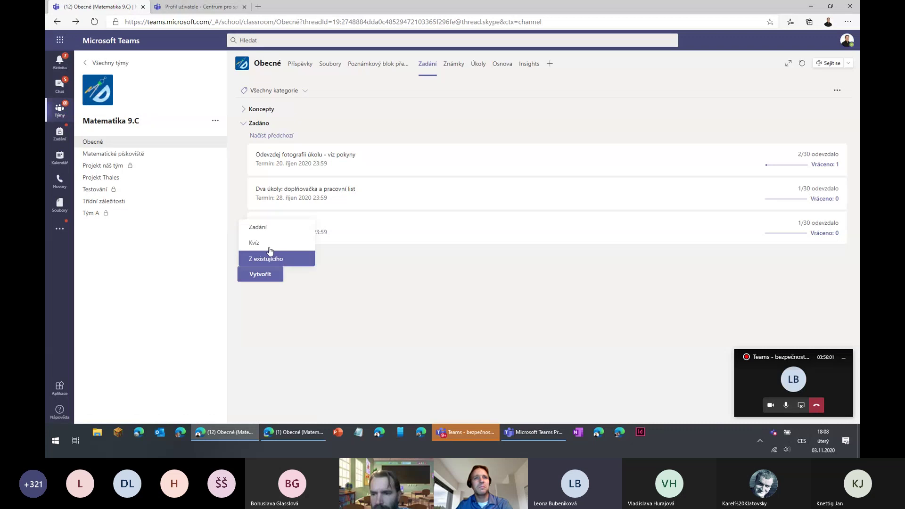
left_click(276, 226)
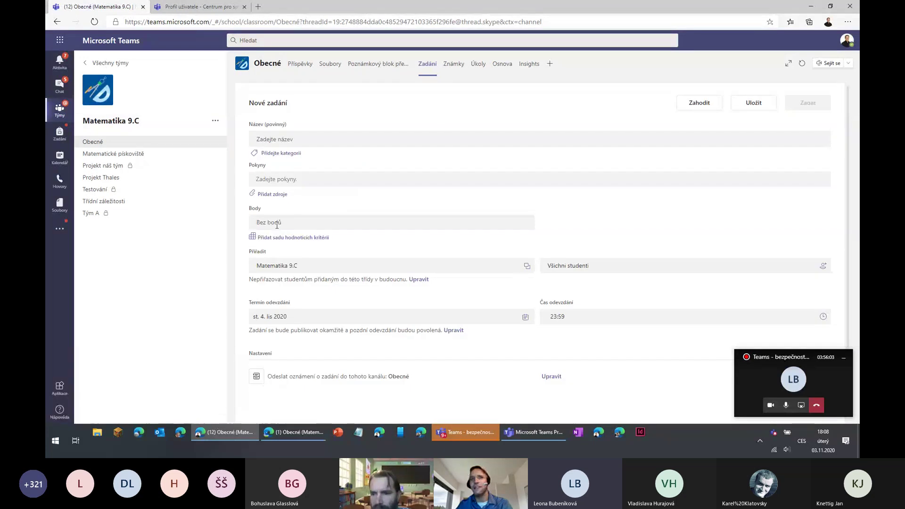
left_click(277, 224)
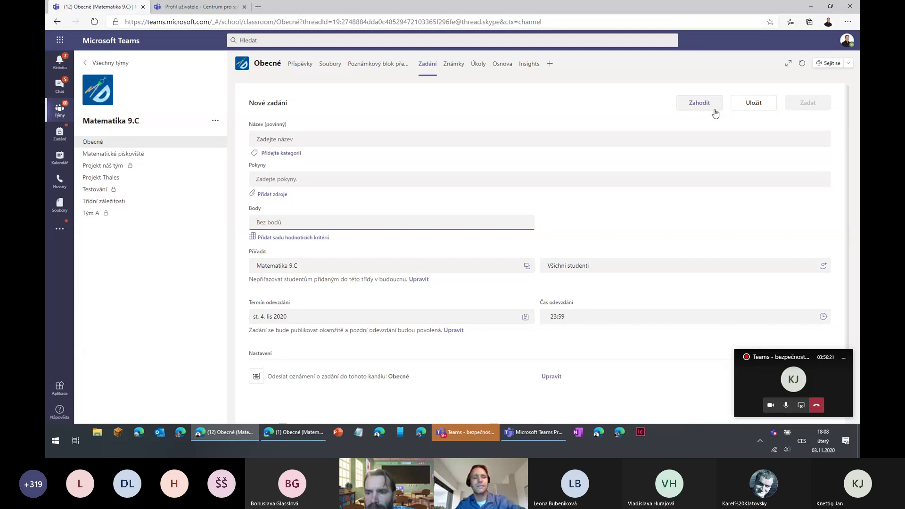
left_click(801, 406)
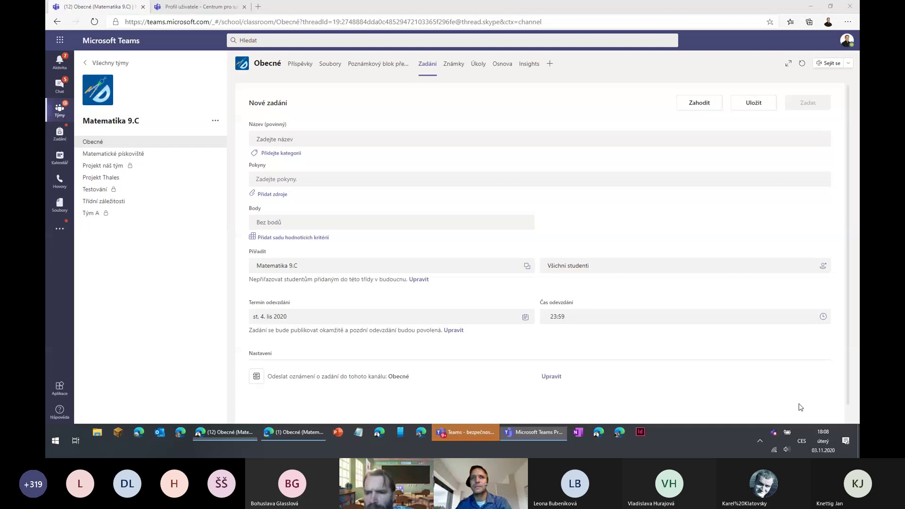
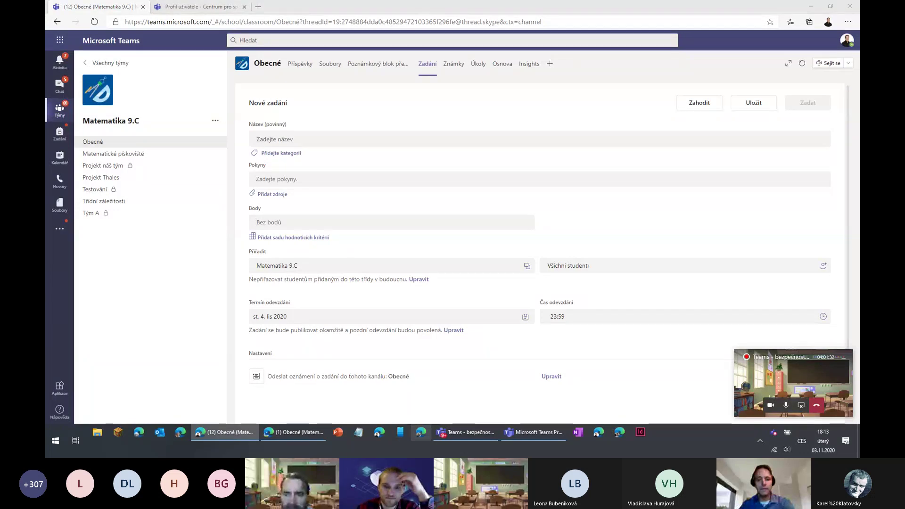
left_click(421, 432)
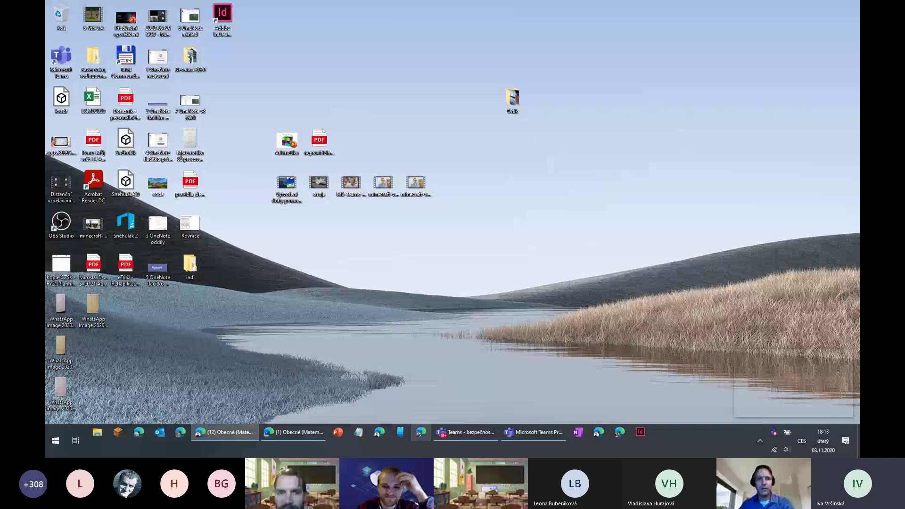
key("alt+Tab")
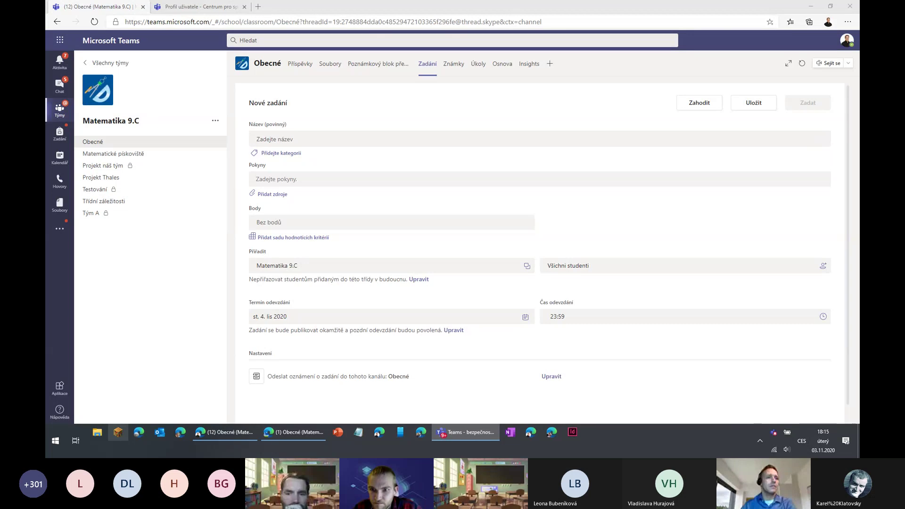
Launch Malování with a blank canvas and arrange it as a smaller floating window that leaves room beside it
left_click(55, 448)
type("mspa")
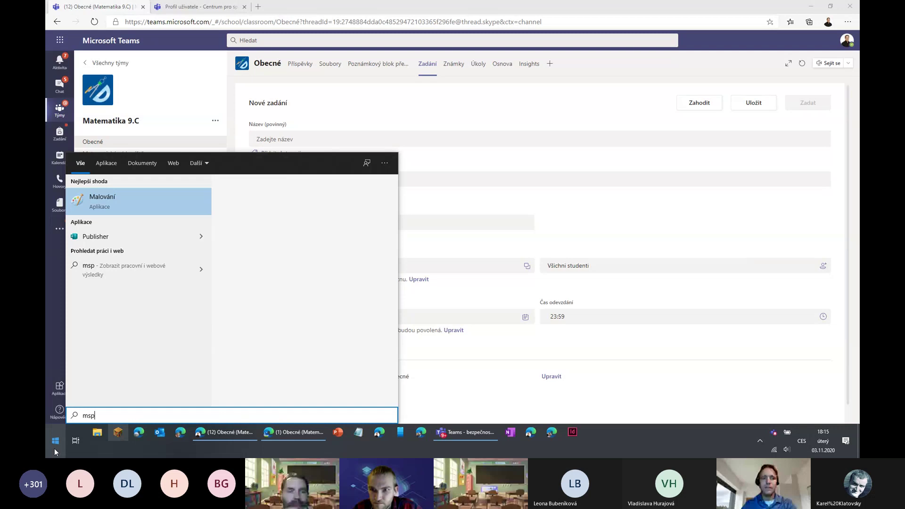
left_click(140, 205)
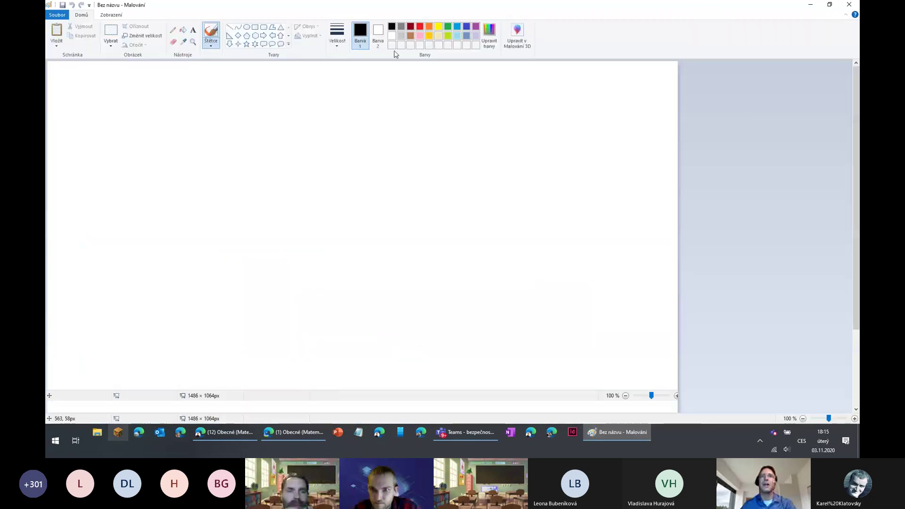
double_click(739, 9)
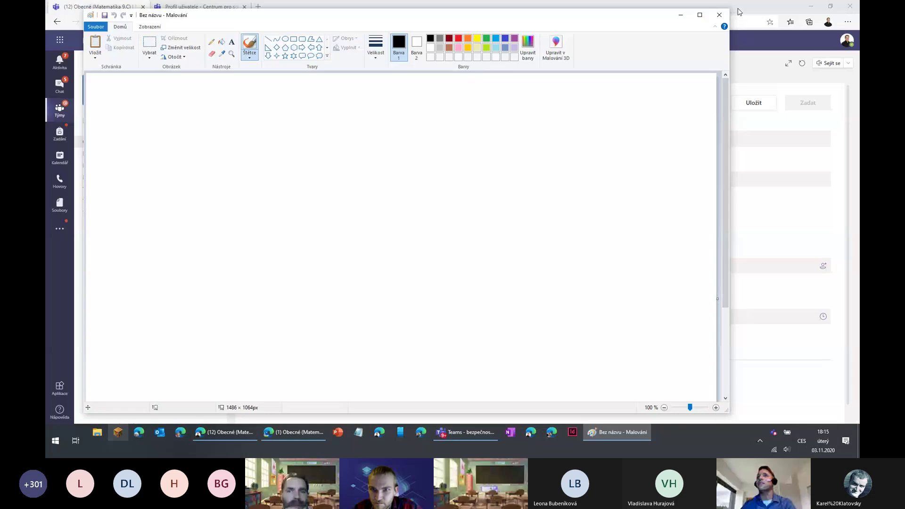
left_click_drag(728, 412, 439, 421)
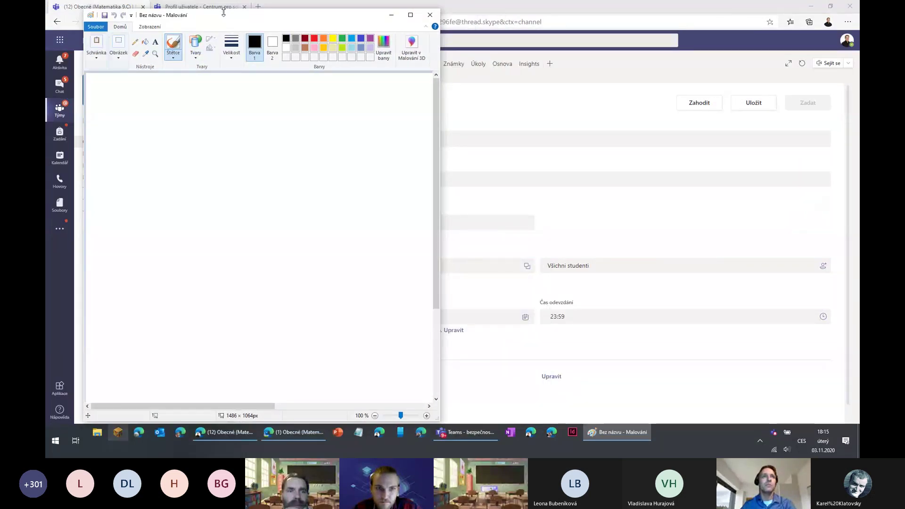
left_click_drag(197, 18, 161, 12)
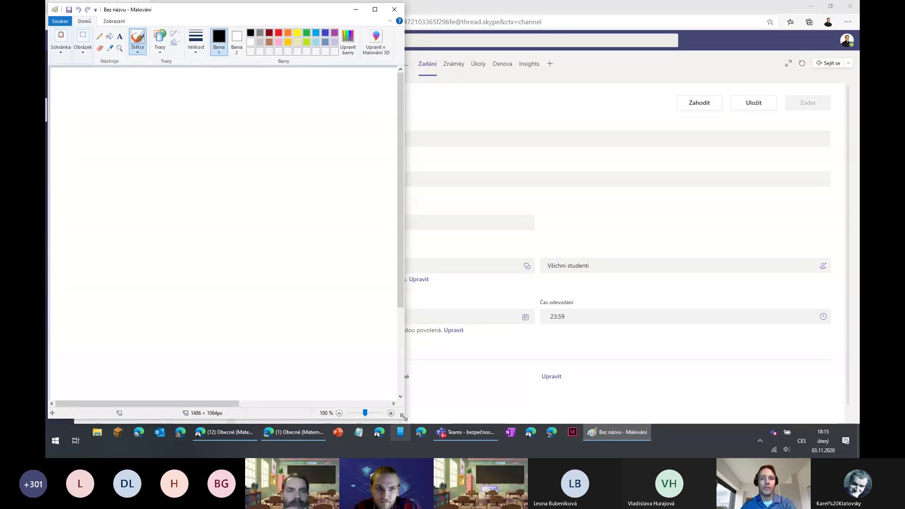
mouse_move(404, 418)
left_mouse_down()
mouse_move(559, 414)
mouse_move(569, 423)
left_mouse_up()
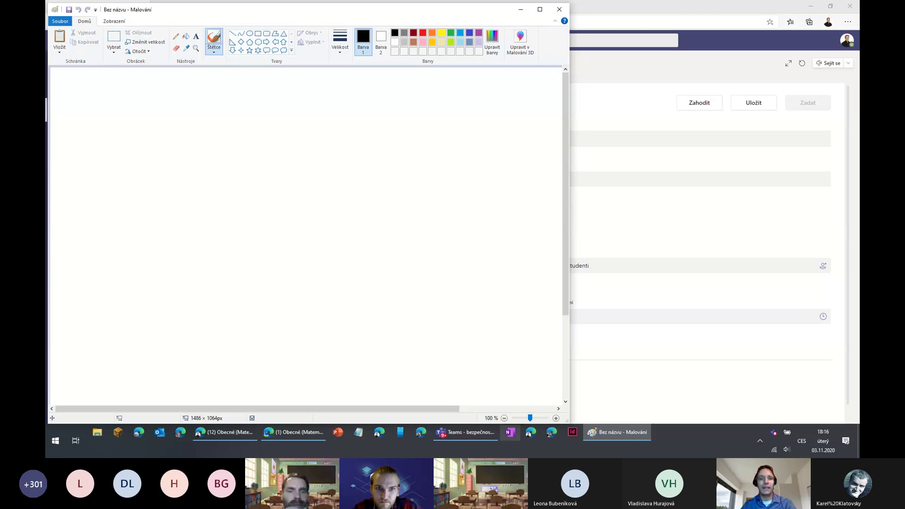
Bring up the Teams meeting window, snap it beside Malování, and widen the drawing window's share of the screen
left_click(466, 432)
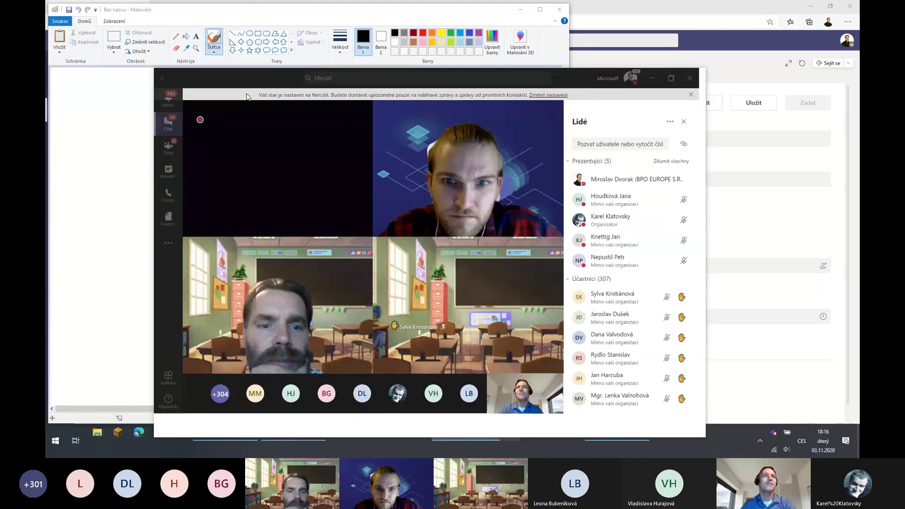
mouse_move(245, 77)
left_mouse_down()
mouse_move(256, 71)
mouse_move(859, 125)
left_mouse_up()
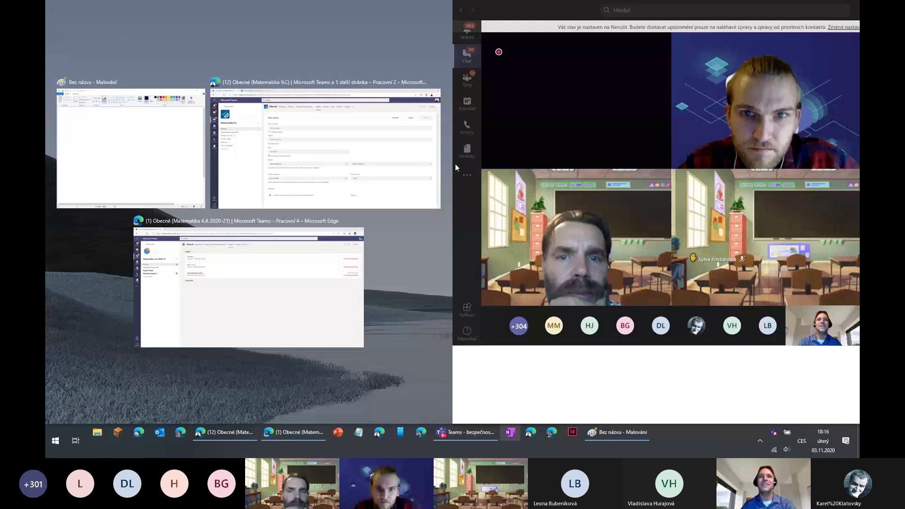
left_click(128, 141)
left_click_drag(494, 165, 570, 165)
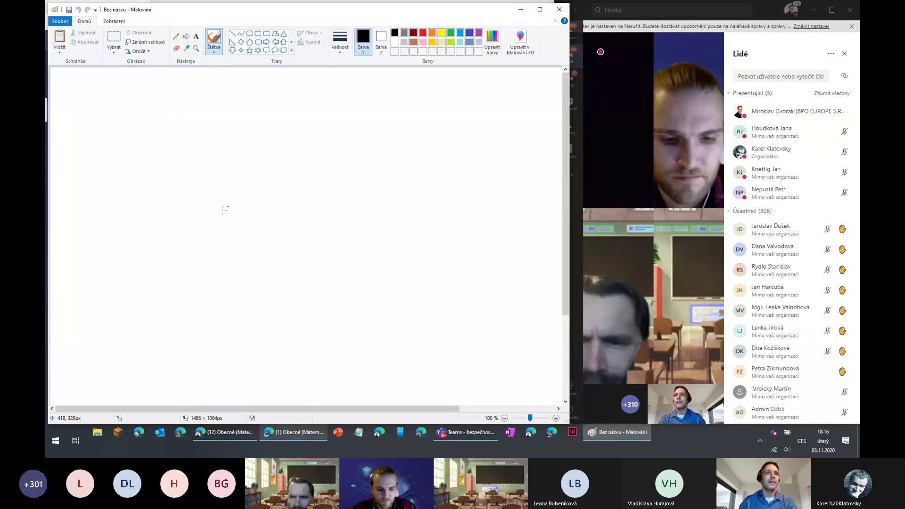
Draw a yellow smiling face with a round outline, two eyes and a mouth on the blank canvas
left_click(441, 32)
mouse_move(337, 138)
left_mouse_down()
mouse_move(346, 186)
mouse_move(345, 162)
mouse_move(311, 153)
left_mouse_up()
mouse_move(308, 198)
left_mouse_down()
mouse_move(329, 185)
mouse_move(310, 181)
left_mouse_up()
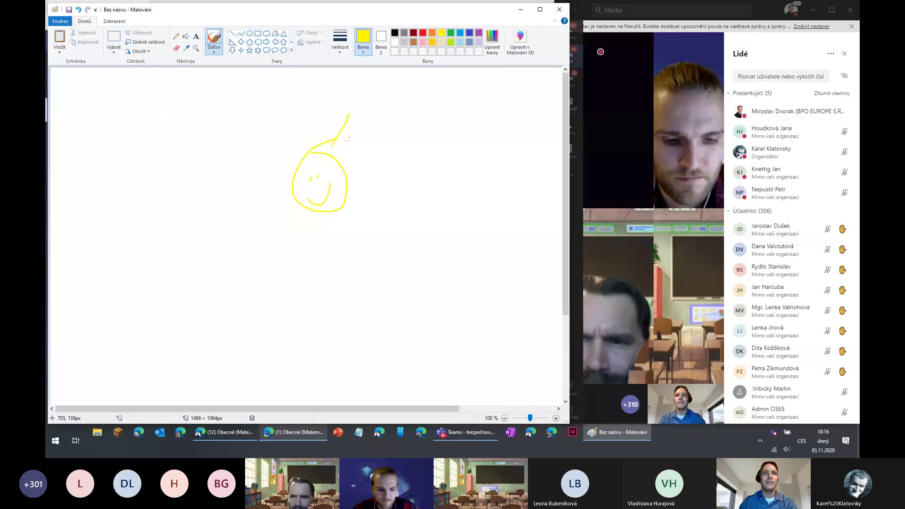
Draw long and short yellow rays all around the smiling face to turn it into a sun
left_click_drag(355, 136, 343, 148)
left_click_drag(348, 156, 391, 129)
left_click_drag(359, 171, 392, 170)
left_click_drag(355, 186, 493, 260)
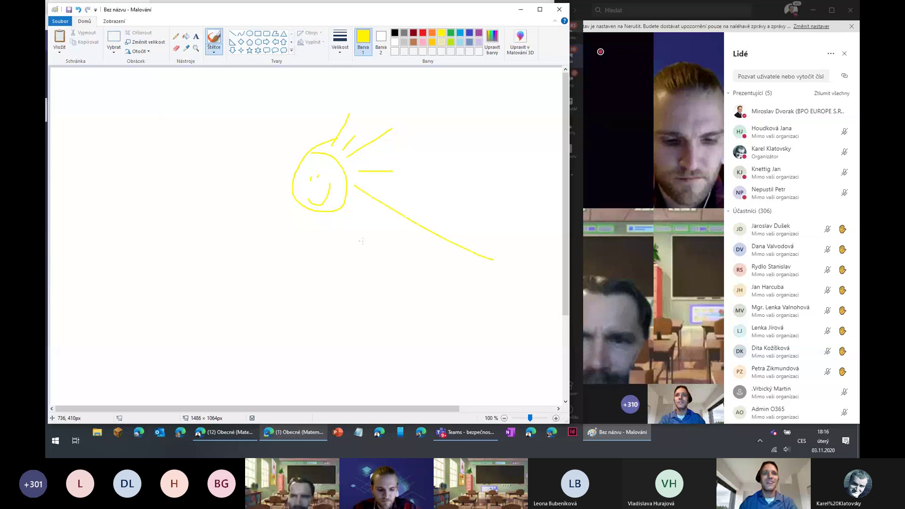
mouse_move(358, 227)
left_mouse_down()
mouse_move(371, 236)
mouse_move(359, 305)
left_mouse_up()
left_click_drag(299, 227, 250, 281)
left_click_drag(281, 227, 265, 239)
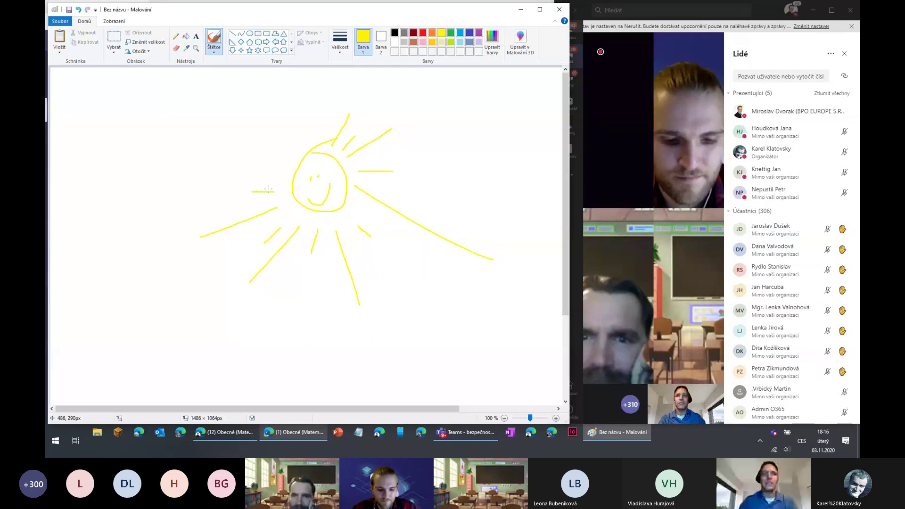
left_click_drag(277, 207, 200, 237)
mouse_move(275, 192)
left_mouse_down()
mouse_move(251, 192)
mouse_move(195, 147)
left_mouse_up()
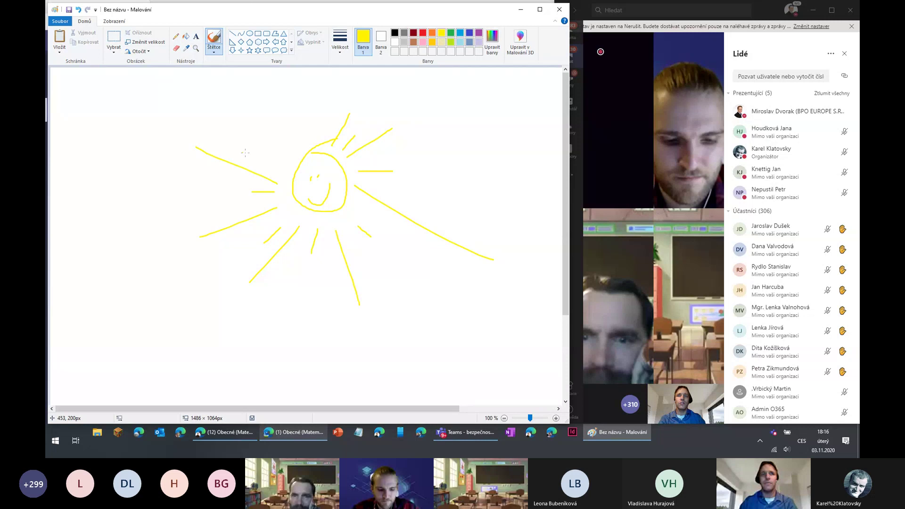
mouse_move(284, 147)
left_mouse_down()
mouse_move(266, 93)
mouse_move(263, 140)
left_mouse_up()
left_click_drag(306, 141, 307, 136)
left_click_drag(319, 135, 319, 89)
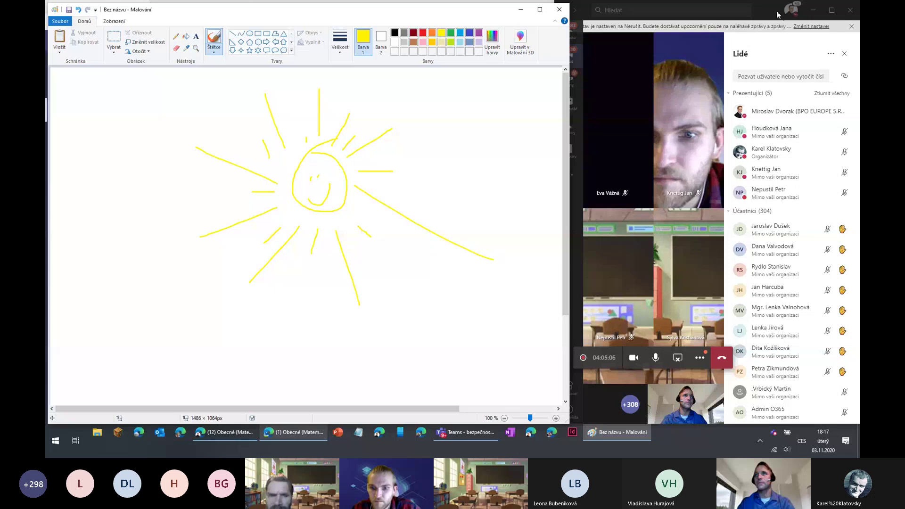
Minimise the meeting and Malování windows to return to the new assignment form in Teams
left_click(812, 10)
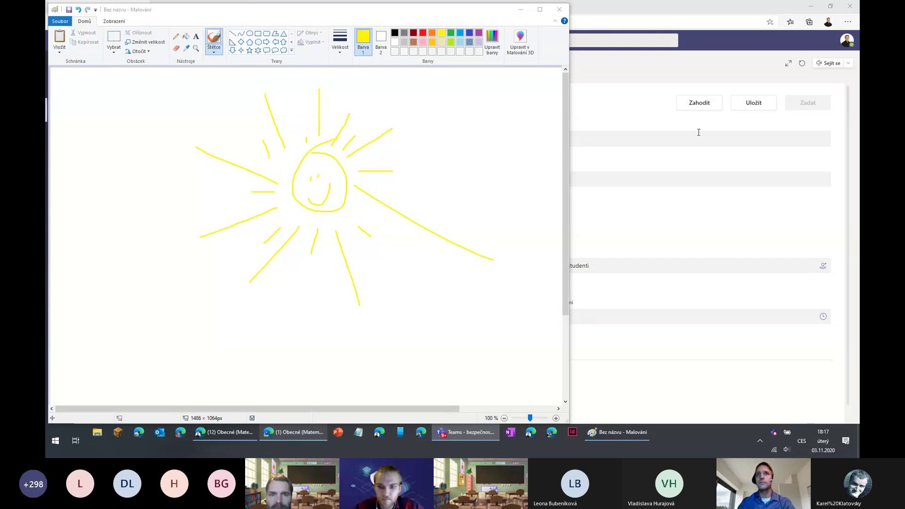
left_click(521, 10)
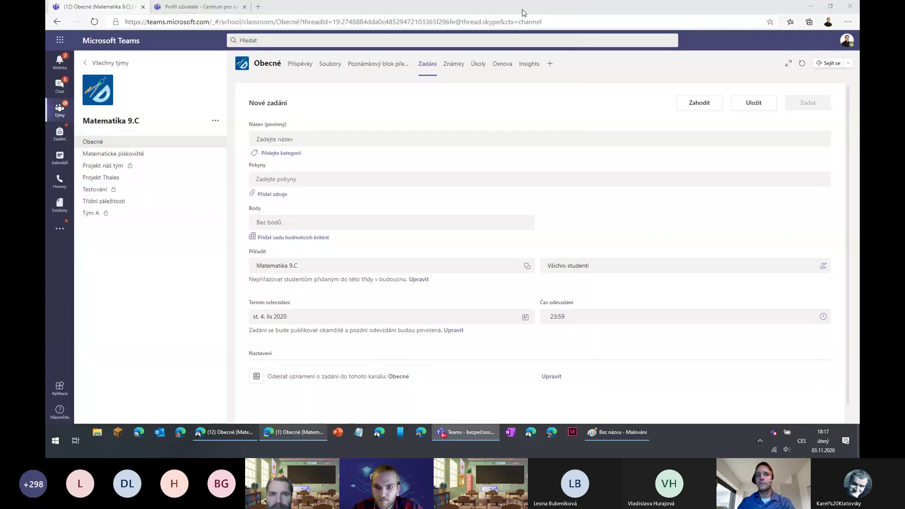
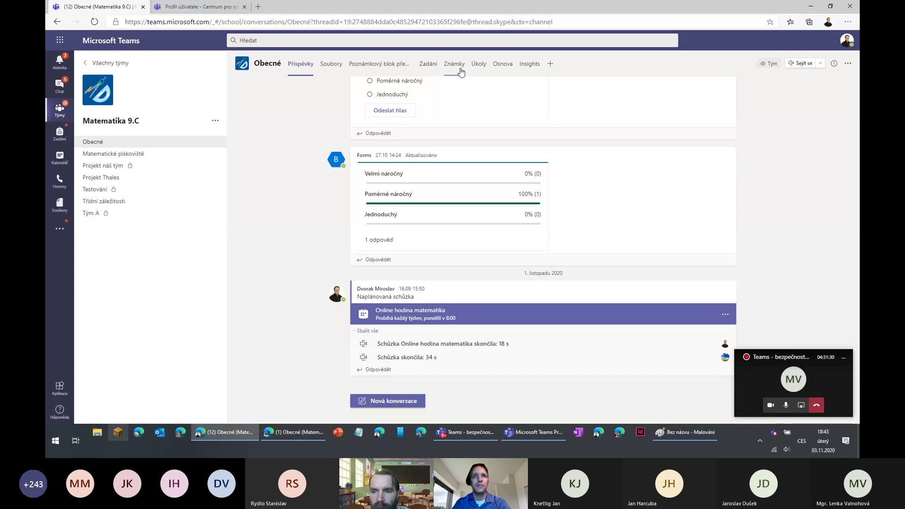
Create a new assignment in Matematika 9.C and enter "Odevzdej fotografii ukolzu" as its title
left_click(428, 64)
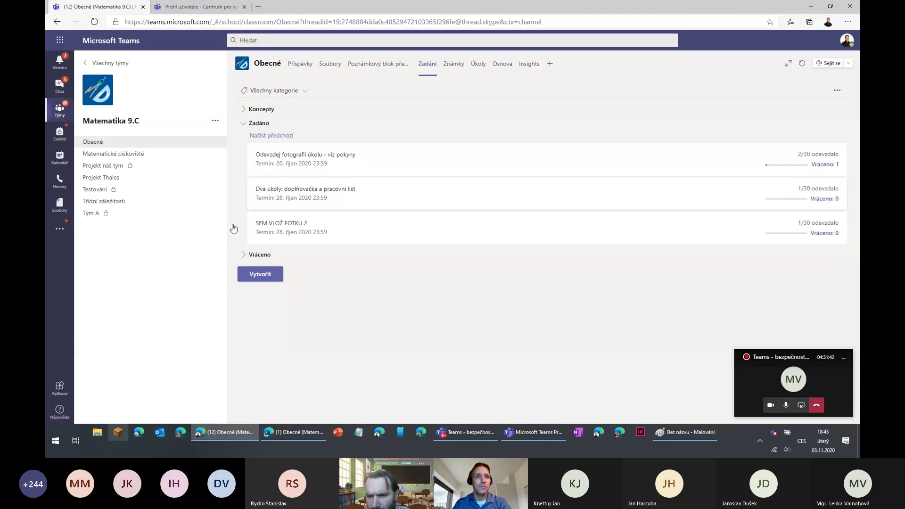
left_click(260, 273)
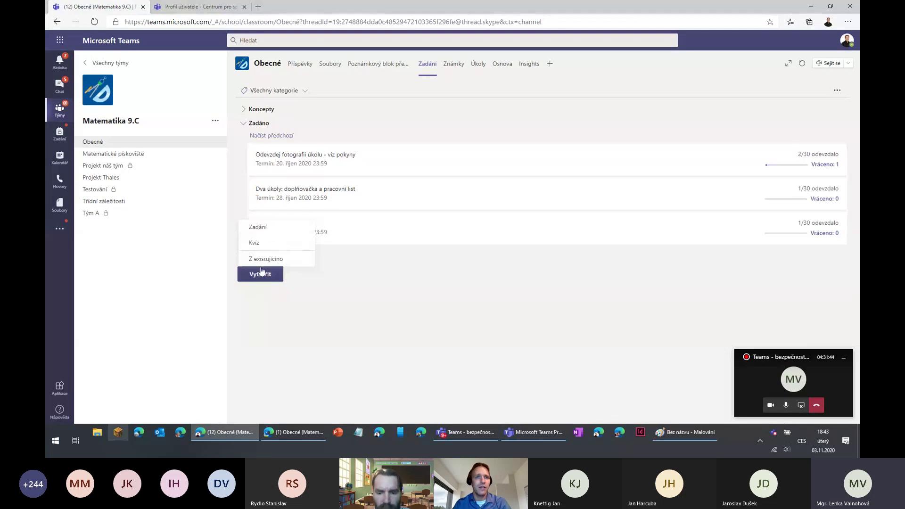
left_click(258, 228)
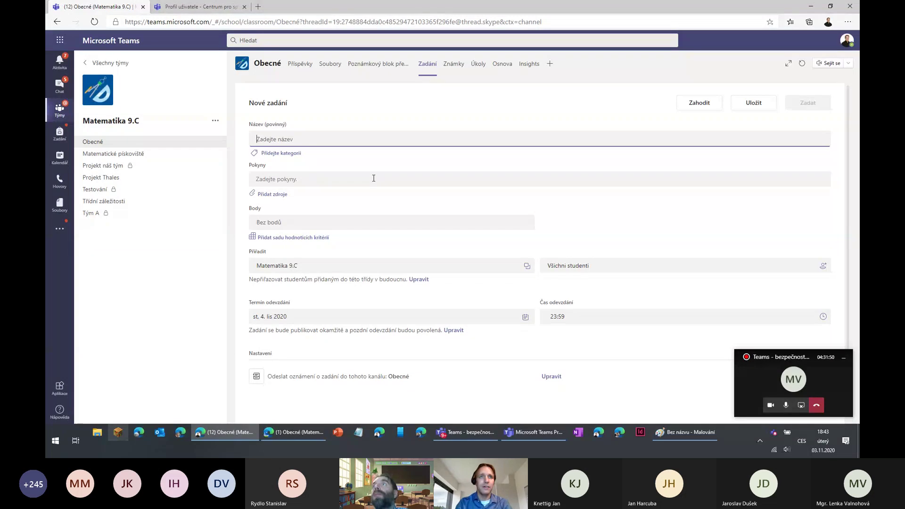
type("Odevzde")
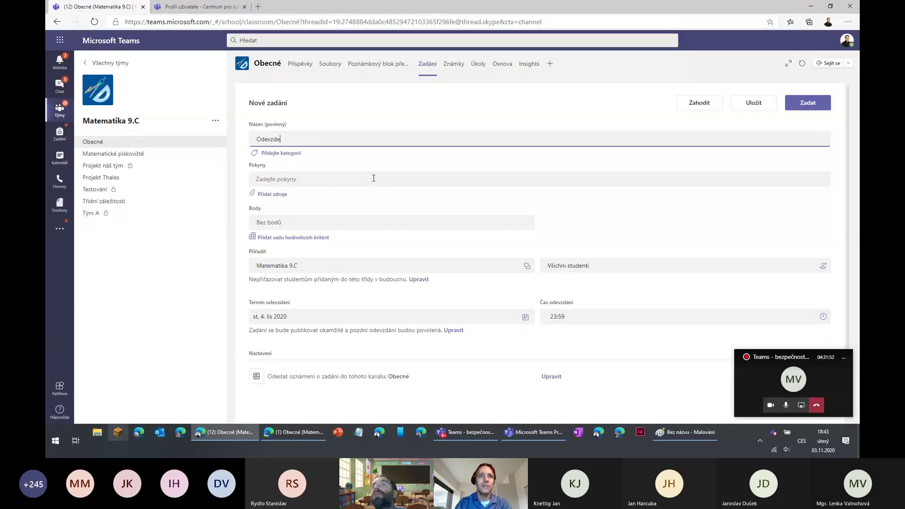
type("j fotog")
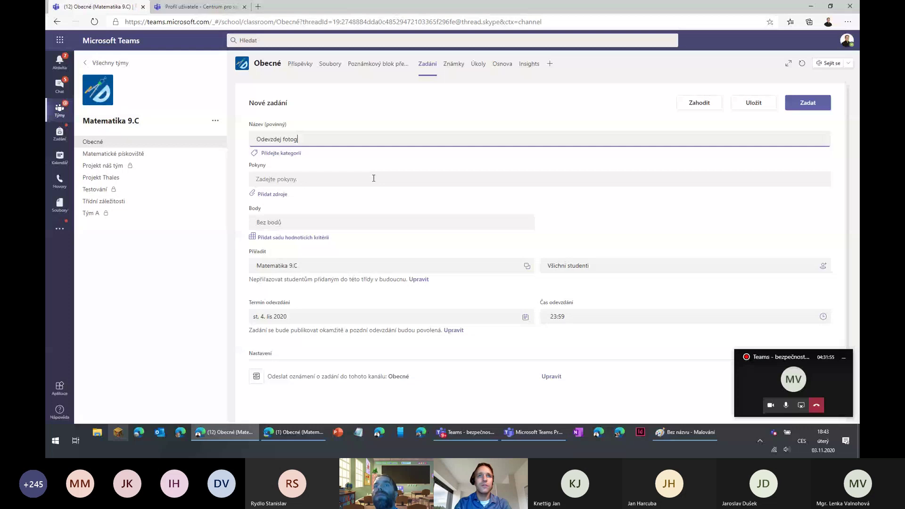
type("rafii ")
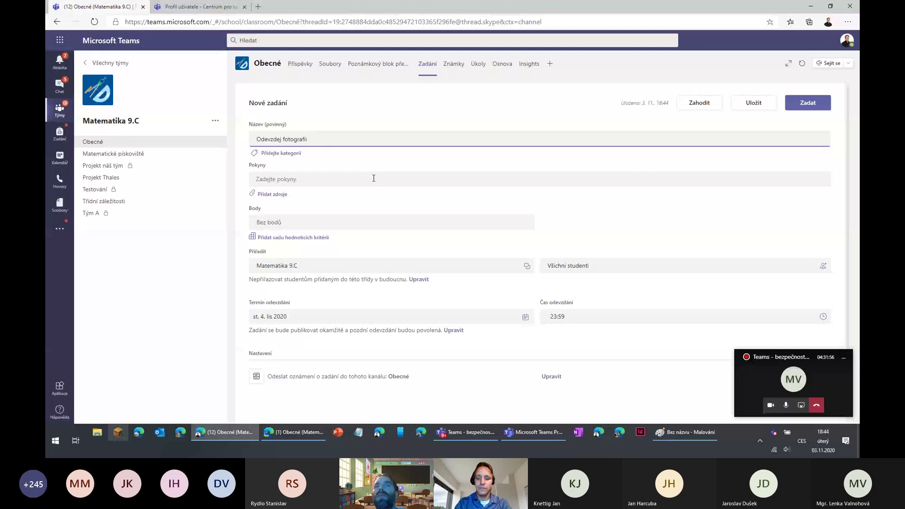
type("'kol")
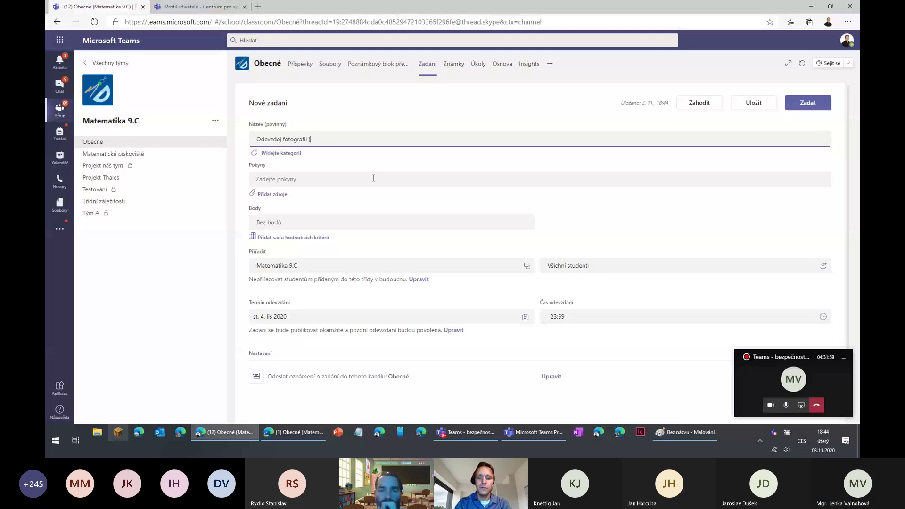
key("BackSpace")
key("BackSpace")
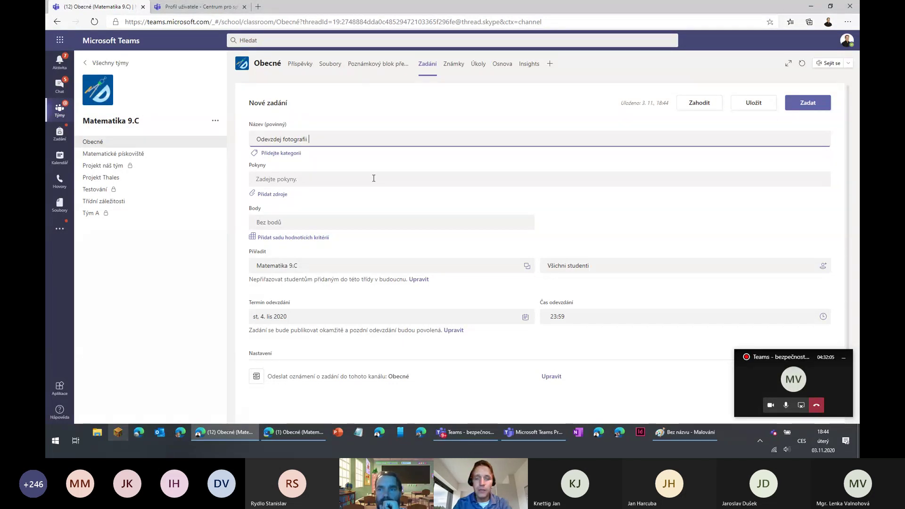
type("u")
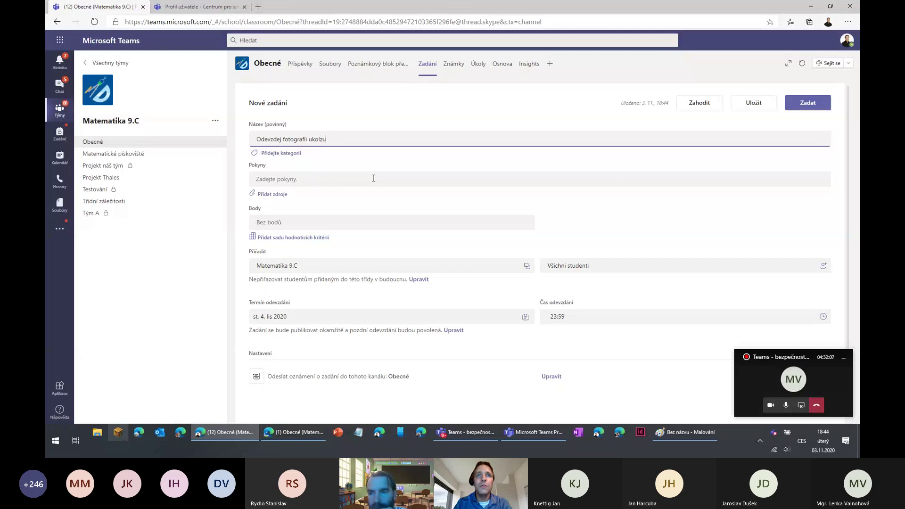
Complete the new assignment's title as "Odevzdej fotografii ukolu do souboru PowerPointu"
type("kolů do s")
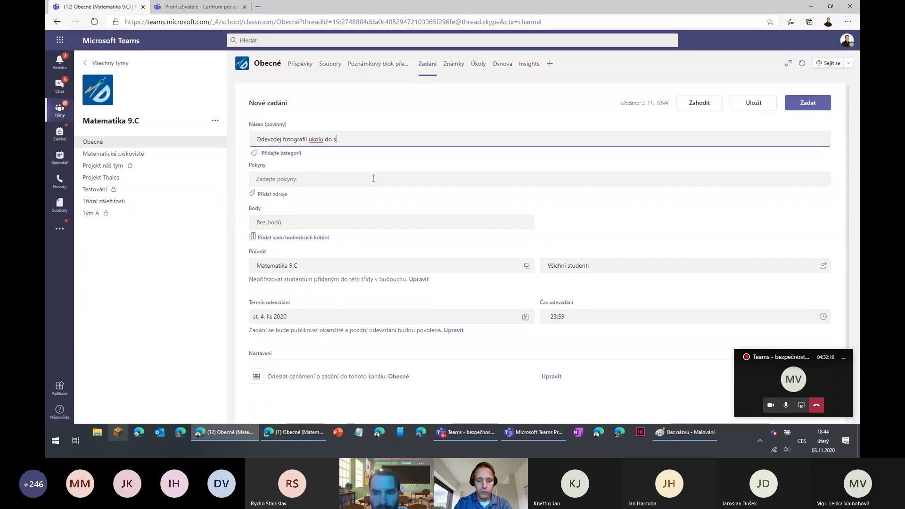
key("BackSpace")
key("BackSpace")
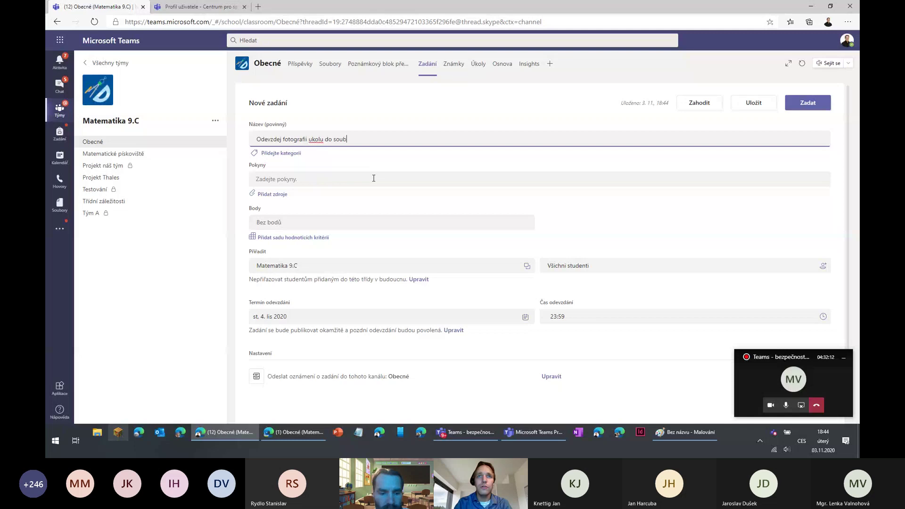
type("ouboru Power")
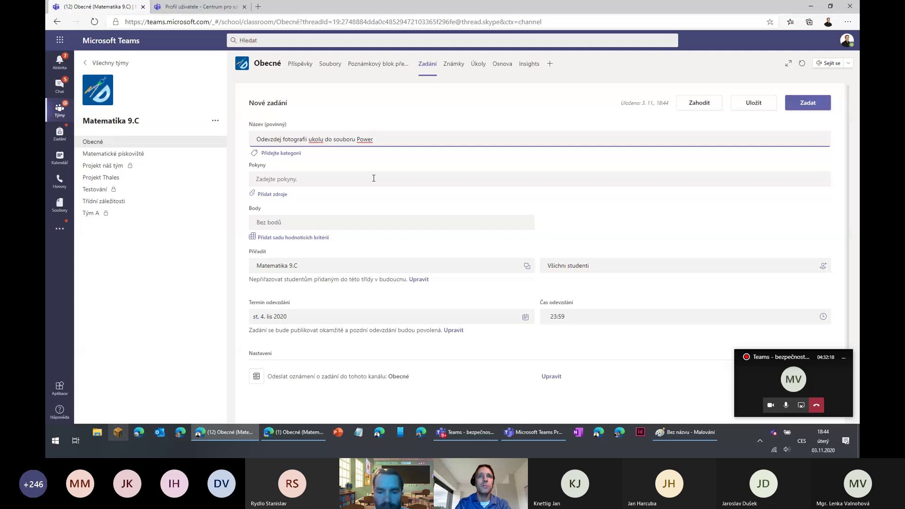
type("Pointu")
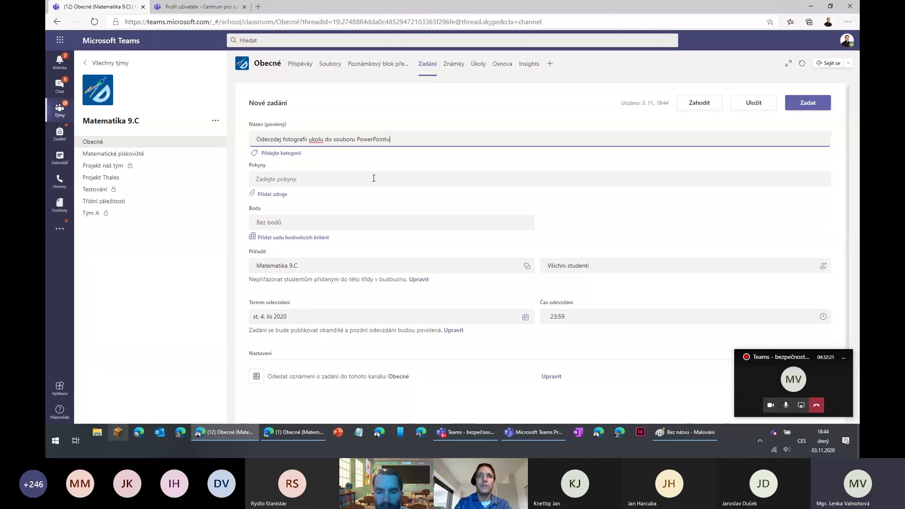
Attach a new PowerPoint presentation named "SEM VLOŽ SOUBOR S ÚKOLEM" to the assignment and let students edit their own copies
left_click(264, 198)
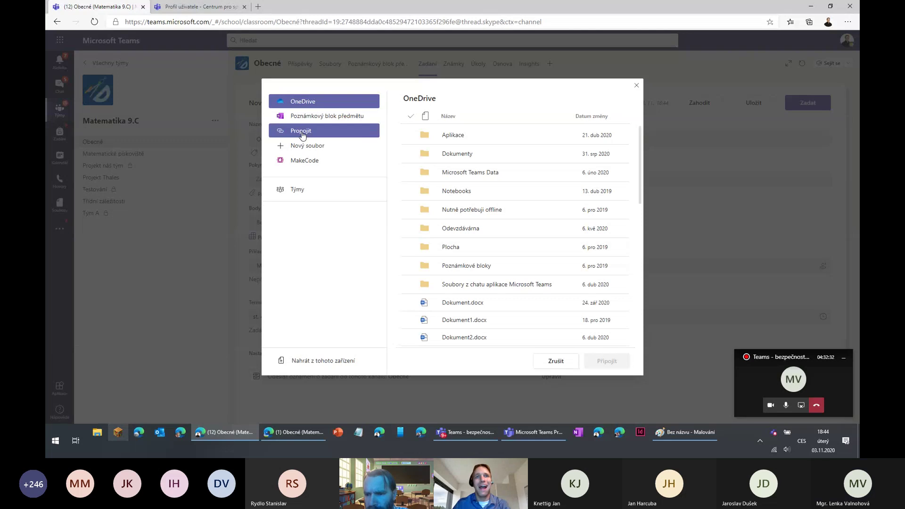
left_click(297, 151)
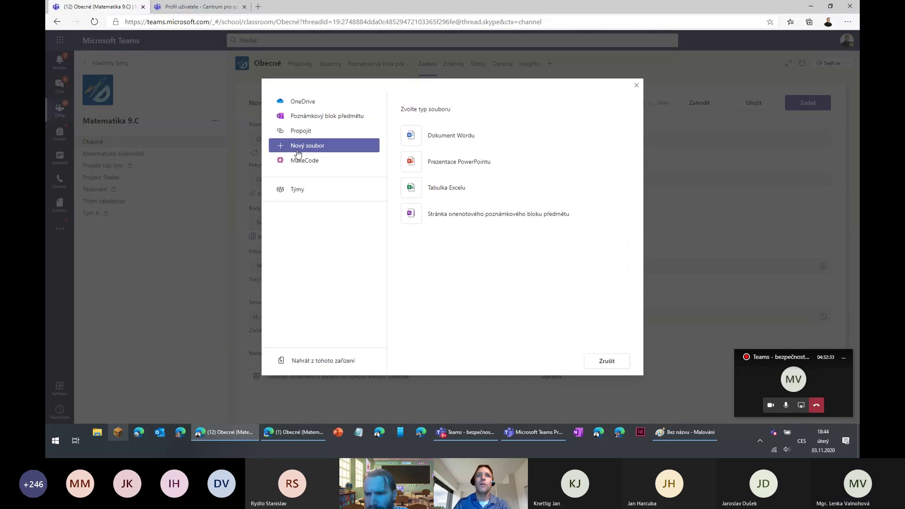
left_click(412, 163)
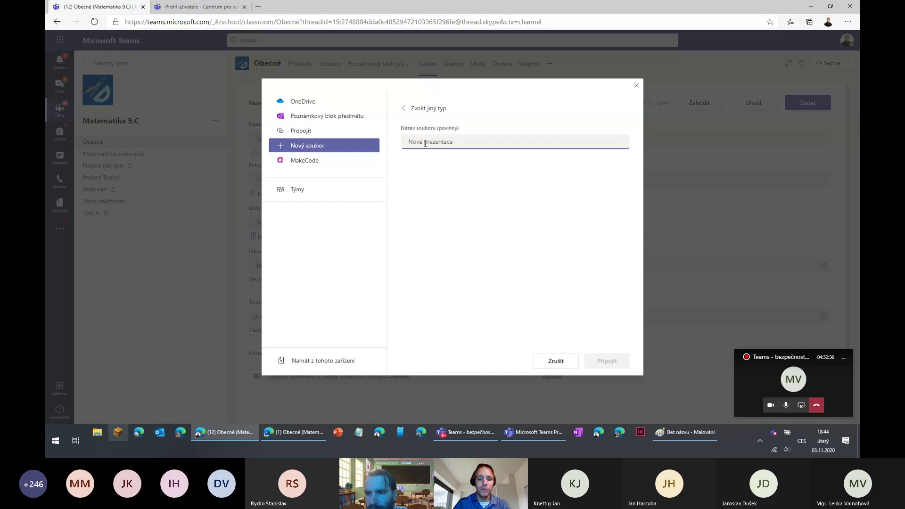
type("SEM")
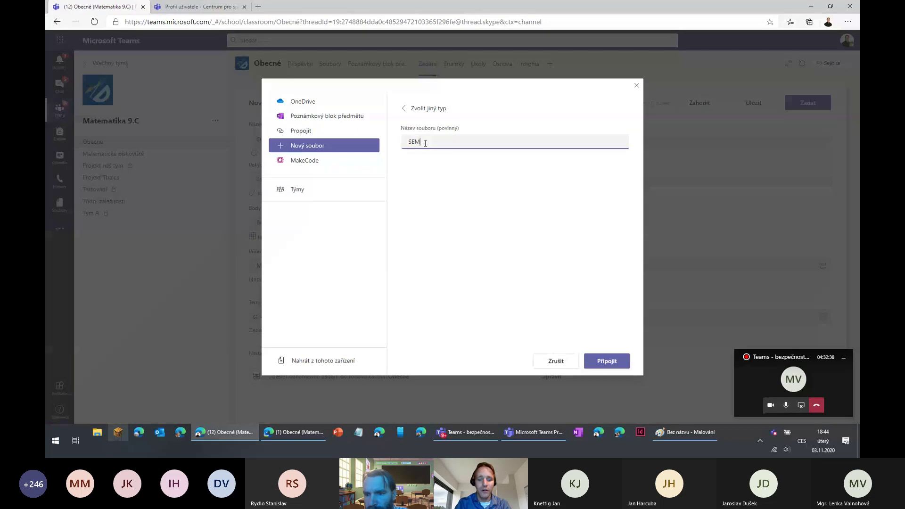
type(" VLOŽ SOUBOR S")
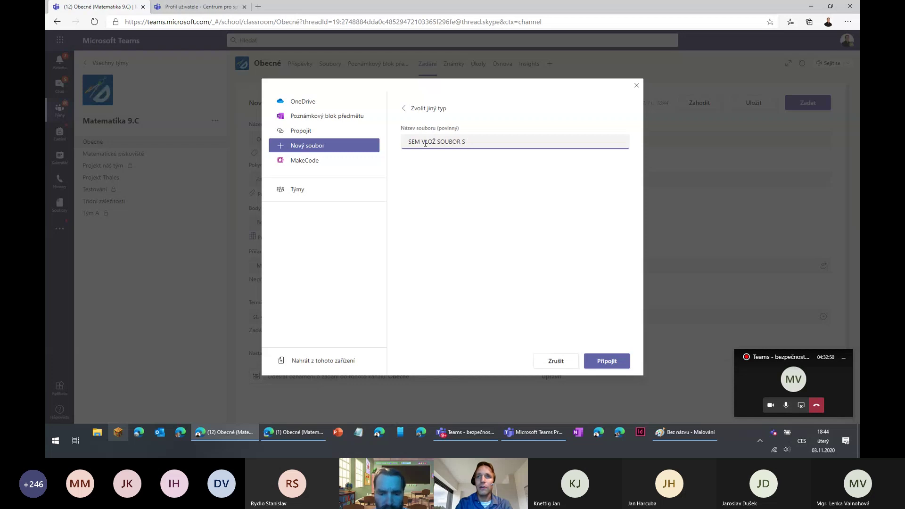
type("M")
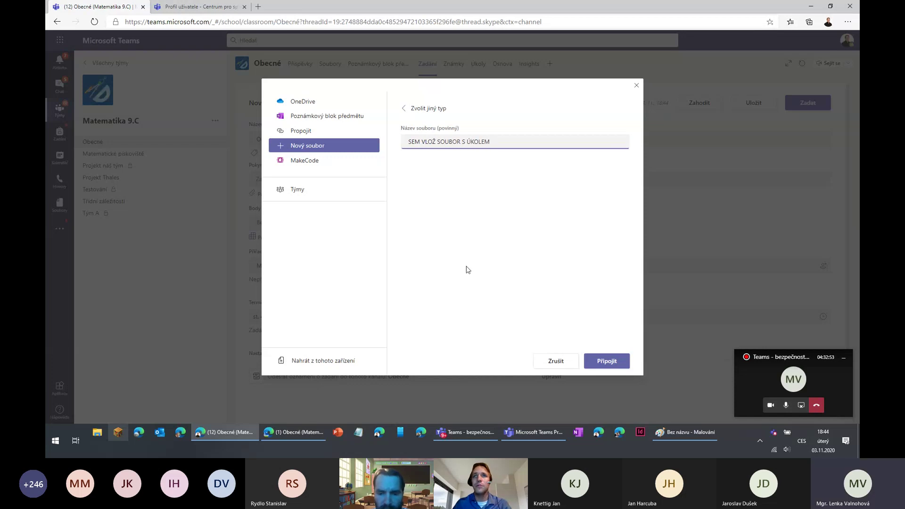
left_click(616, 367)
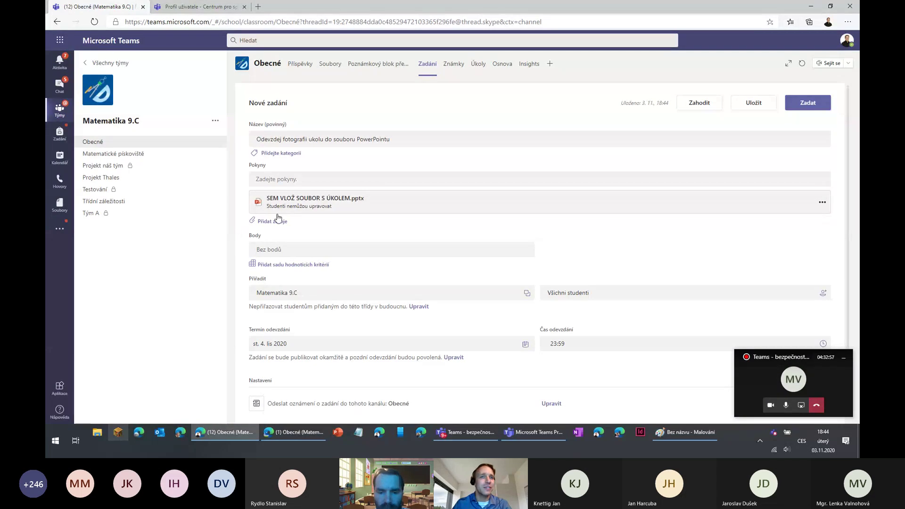
left_click(822, 204)
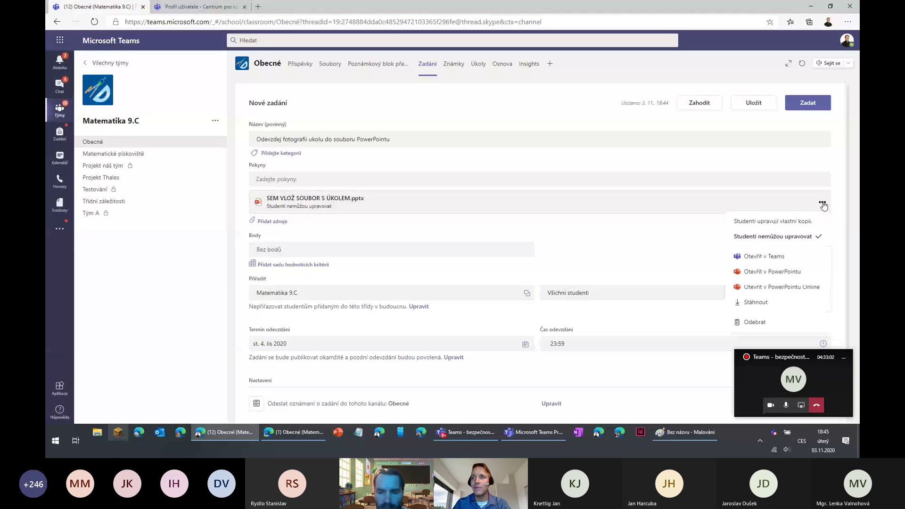
left_click(781, 222)
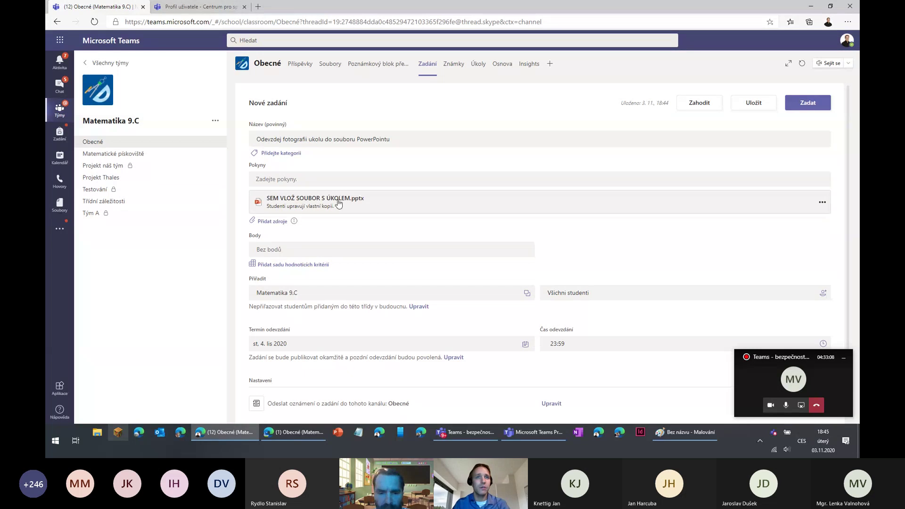
Delete the title and subtitle placeholders from the attached presentation's slide, close it and publish the assignment to the class
left_click(300, 200)
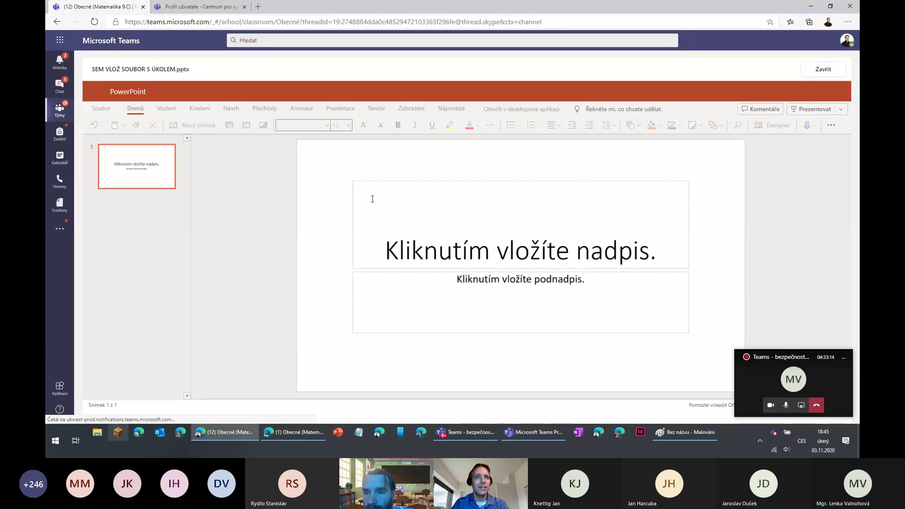
left_click(381, 181)
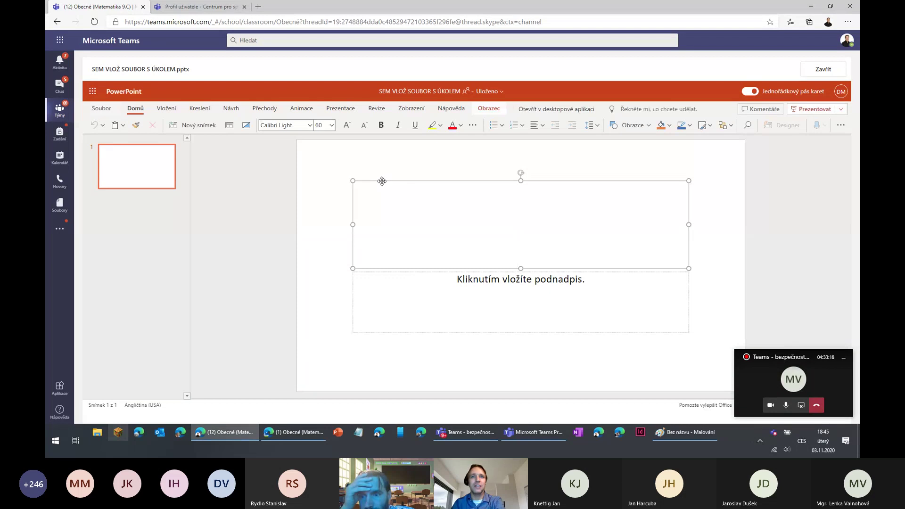
key("Delete")
left_click(382, 271)
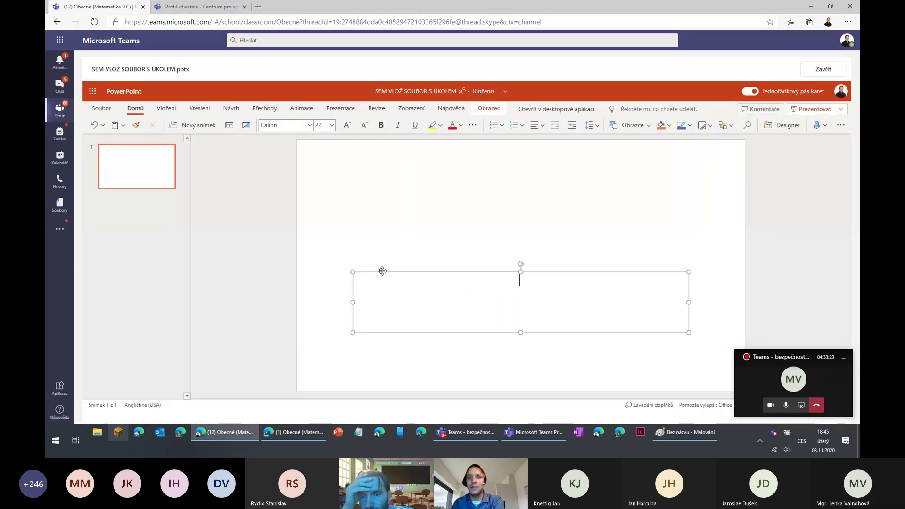
key("Escape")
key("Delete")
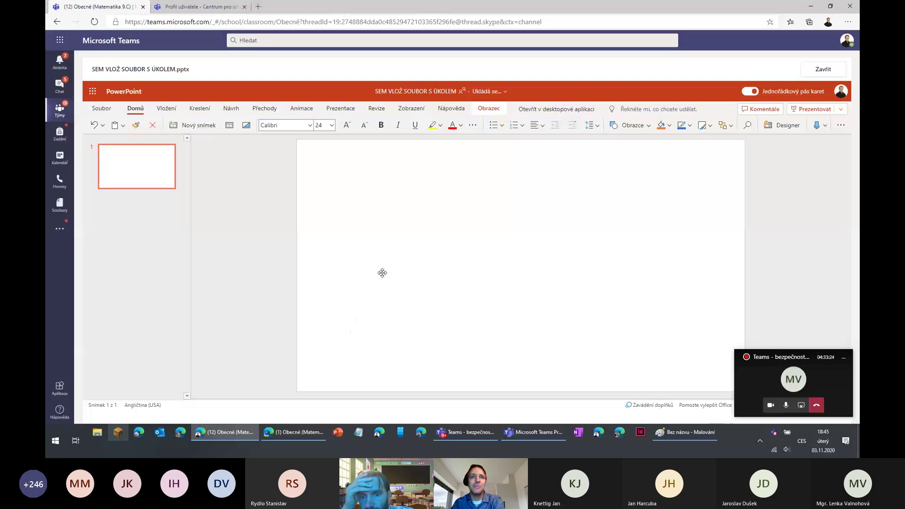
left_click(820, 70)
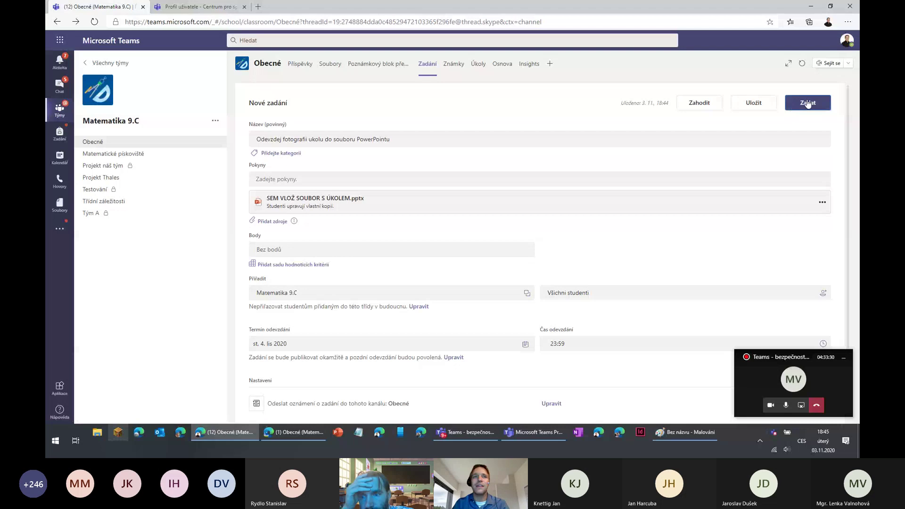
left_click(807, 103)
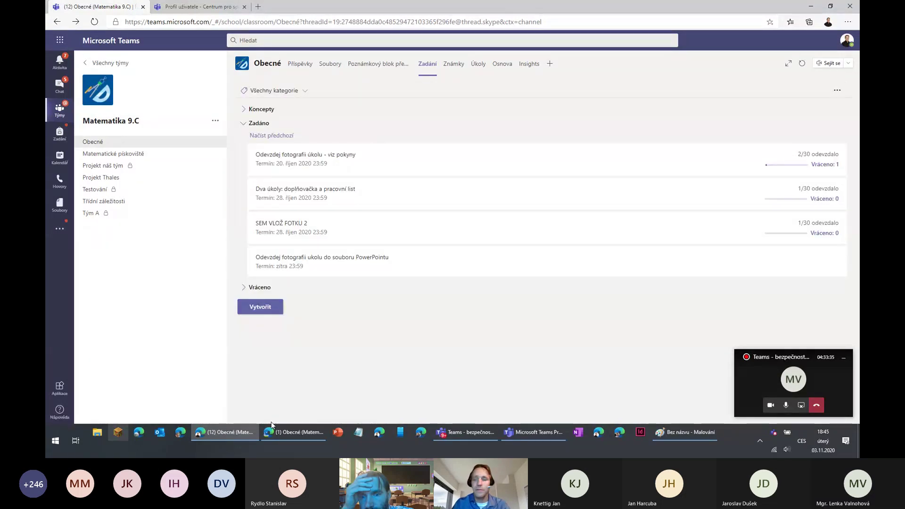
Switch to the student's Teams window, search for "MATEM" to reach the Matematika 9.C team and open its Obecné channel
left_click(292, 431)
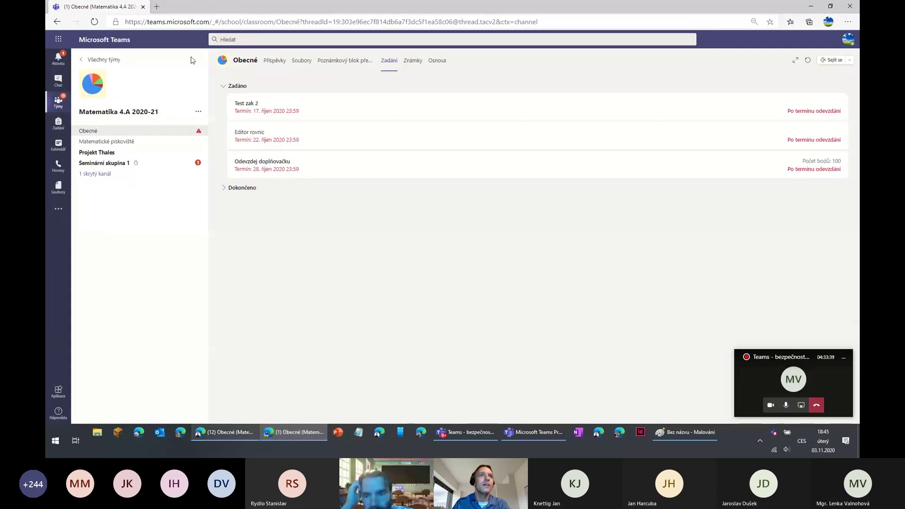
left_click(244, 38)
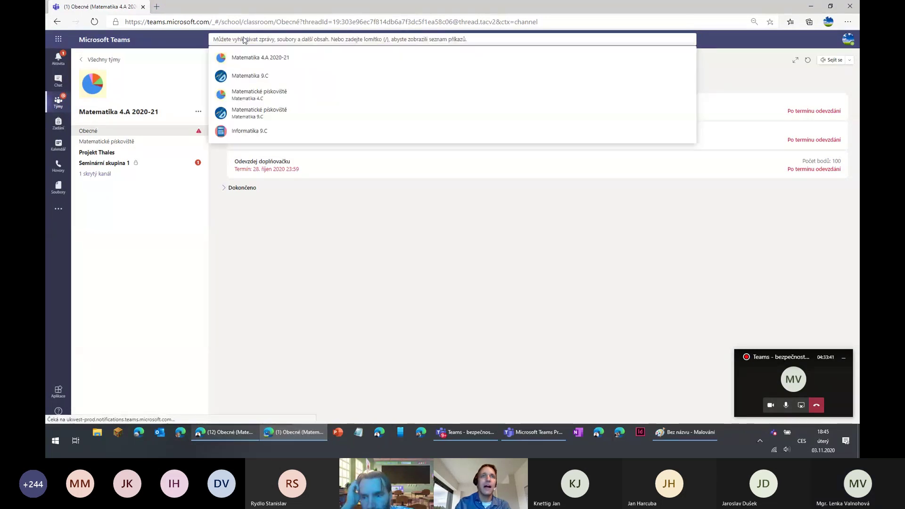
type("MATEM")
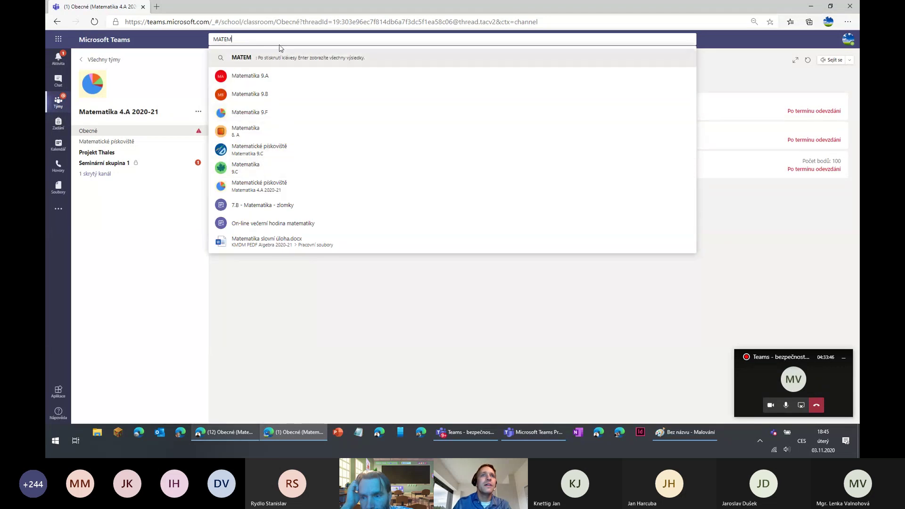
left_click(242, 153)
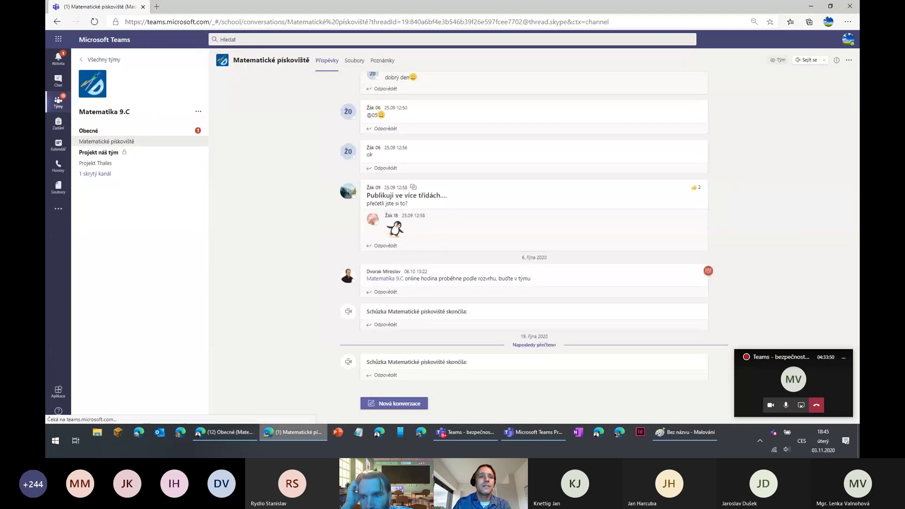
left_click(217, 431)
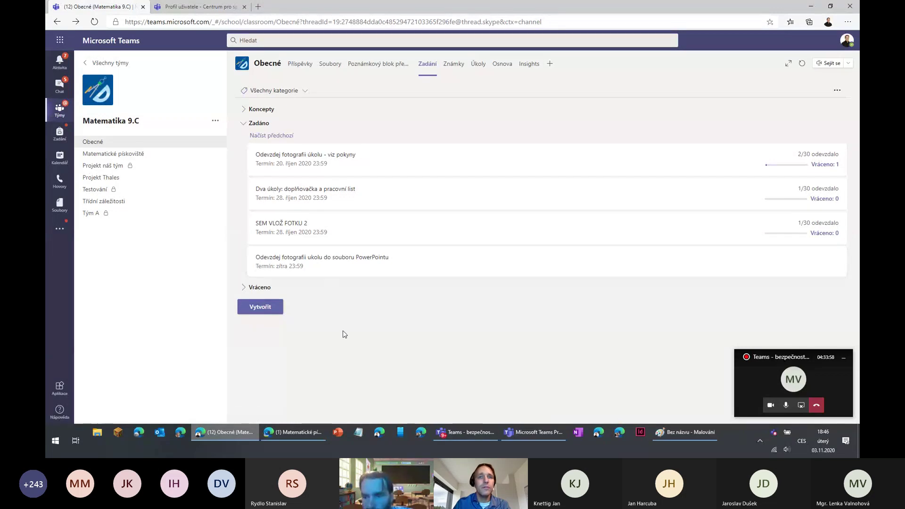
left_click(295, 432)
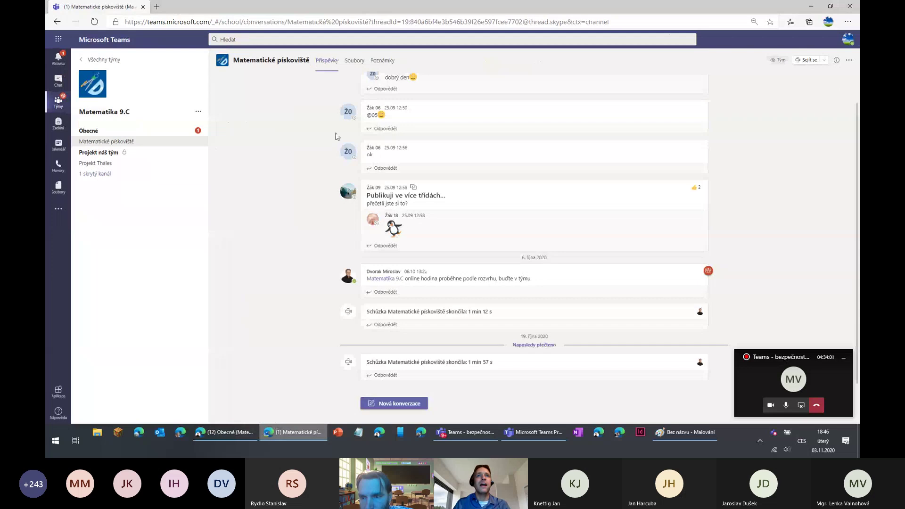
left_click(96, 132)
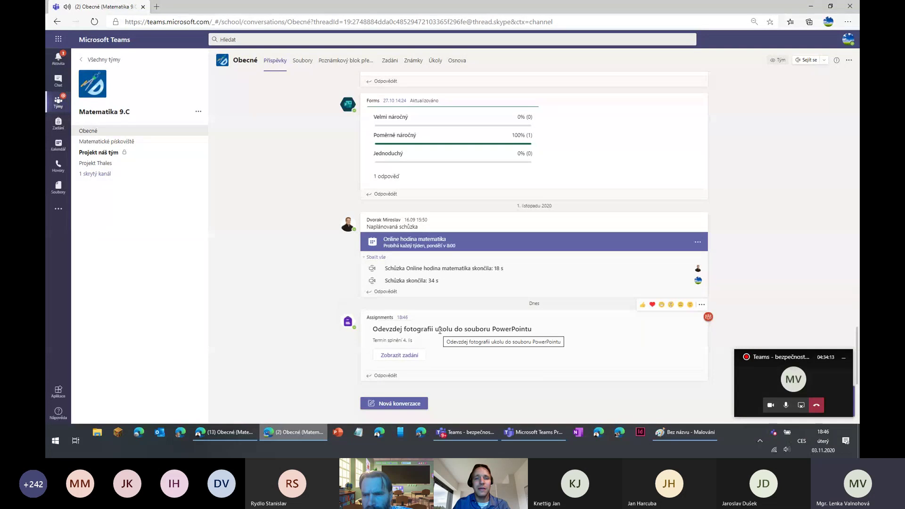
Try to view the new PowerPoint assignment from its channel post and check which student account is signed in
left_click(398, 357)
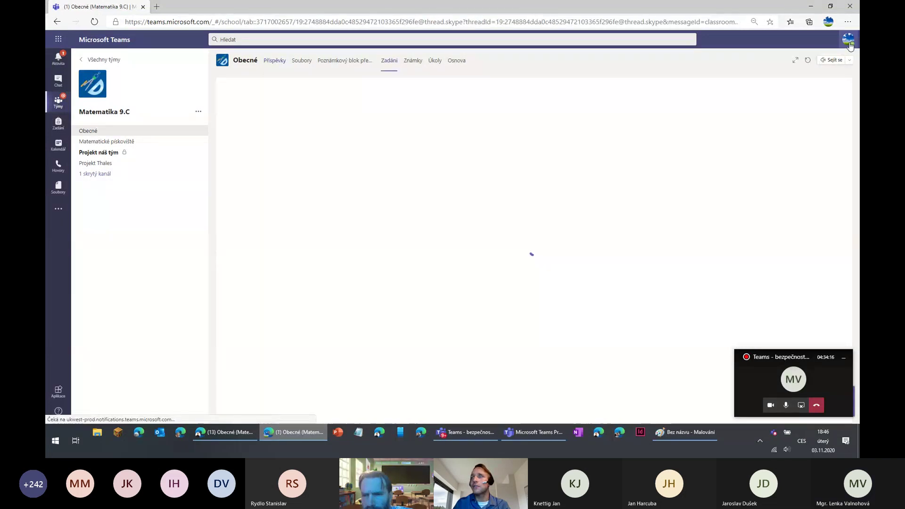
left_click(848, 40)
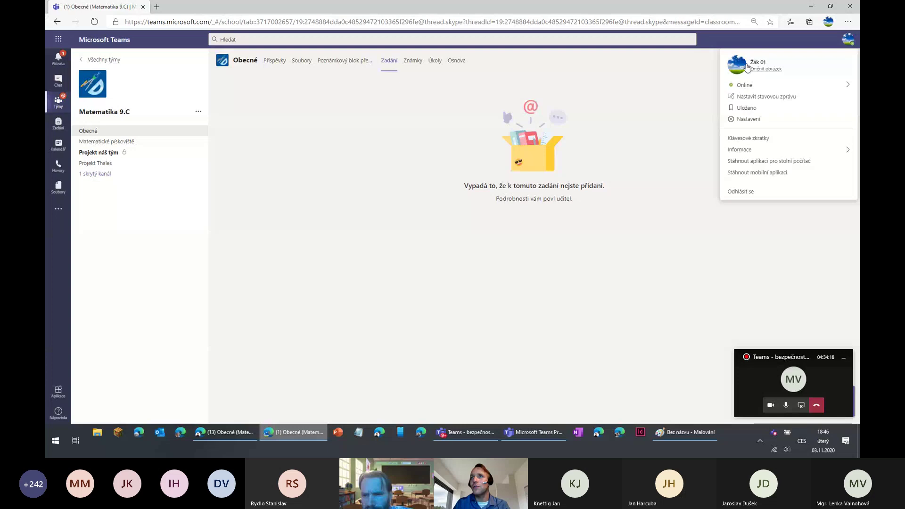
left_click(333, 134)
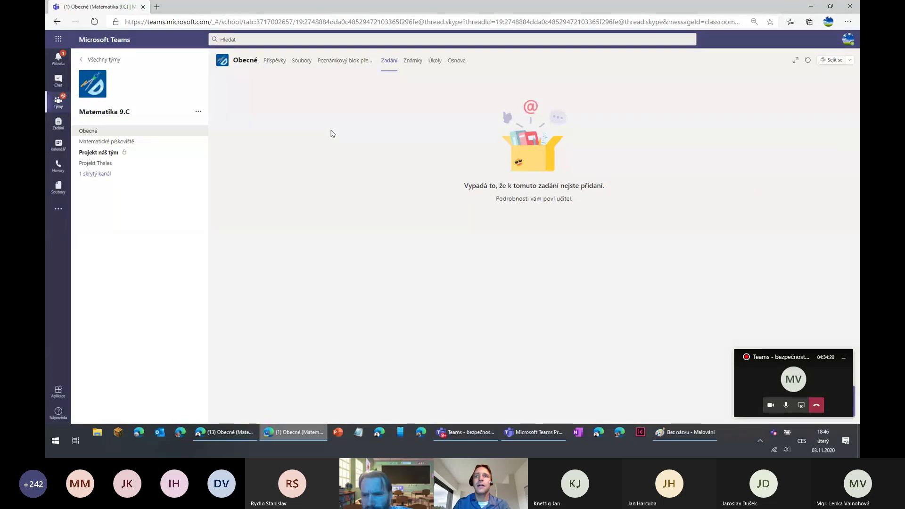
Return to the channel's posts, view the PowerPoint assignment and open the student's copy of SEM VLOŽ SOUBOR S ÚKOLEM.pptx
left_click(282, 60)
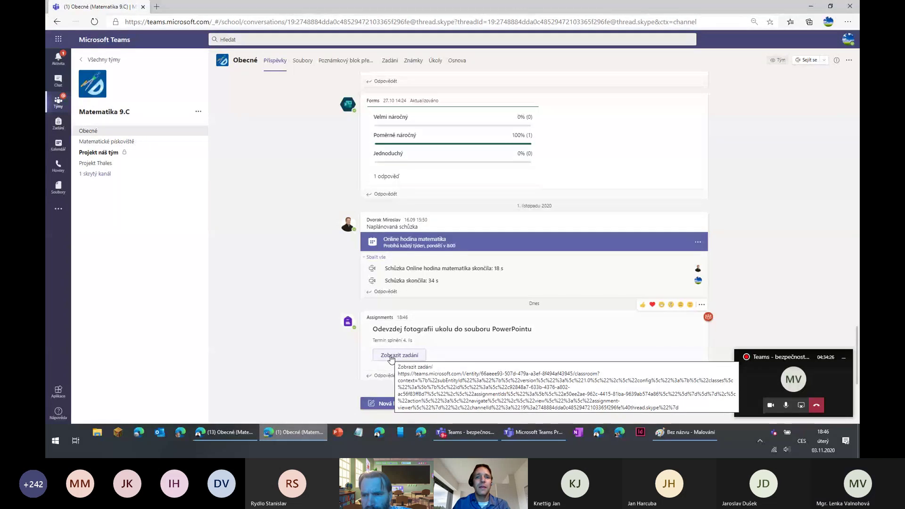
left_click(391, 358)
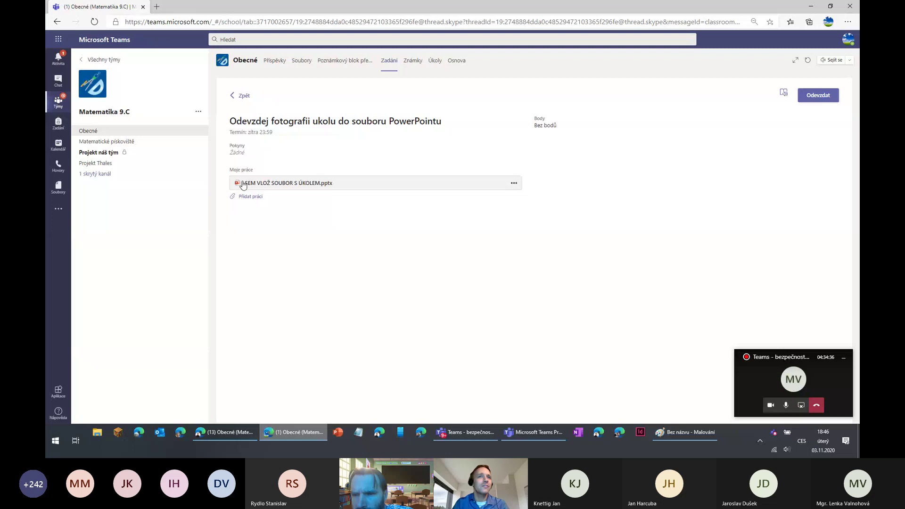
left_click(294, 186)
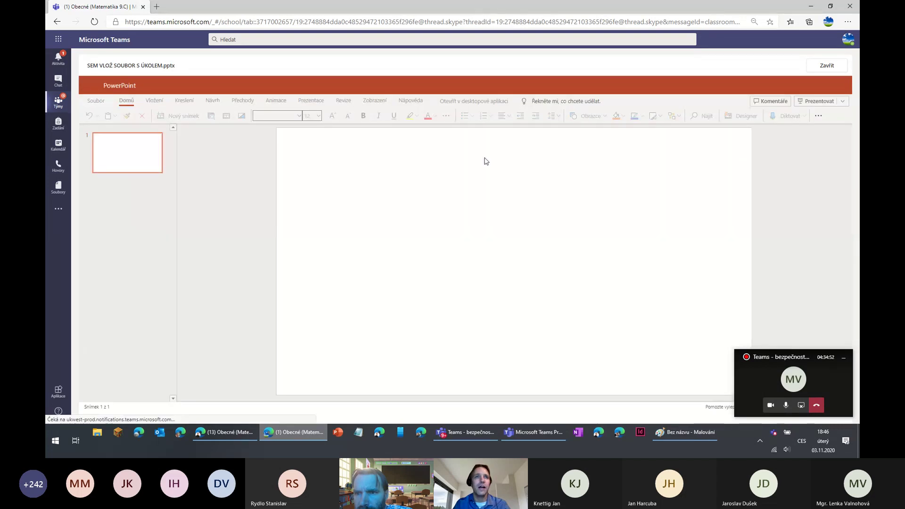
Insert the picture Rovnice.jpg from this device's desktop onto the blank slide
left_click(154, 101)
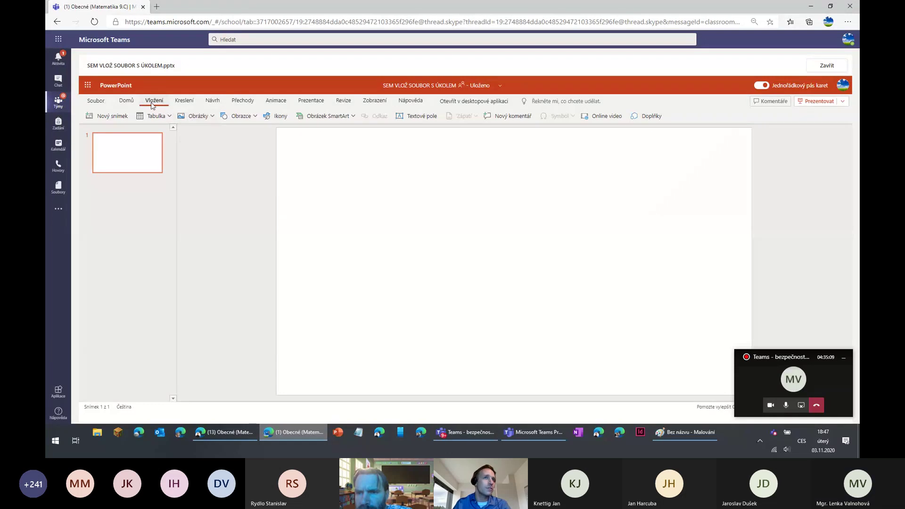
left_click(198, 116)
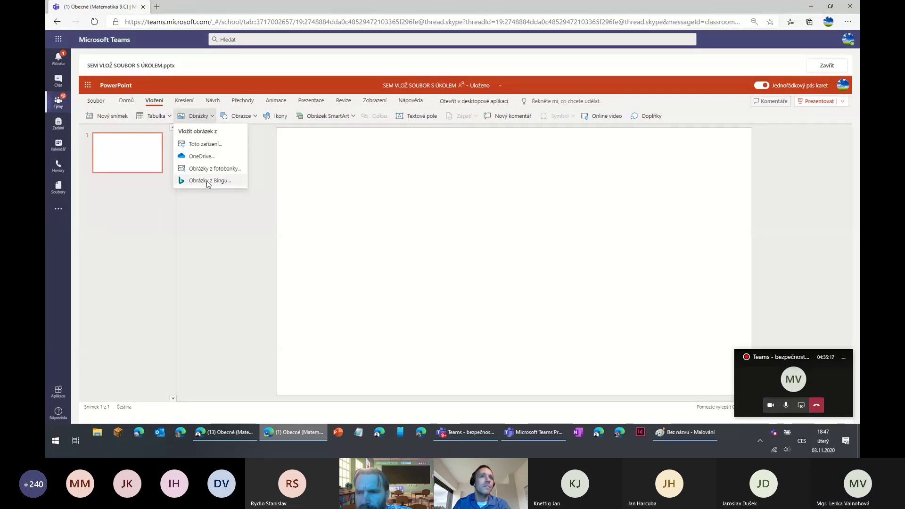
left_click(215, 147)
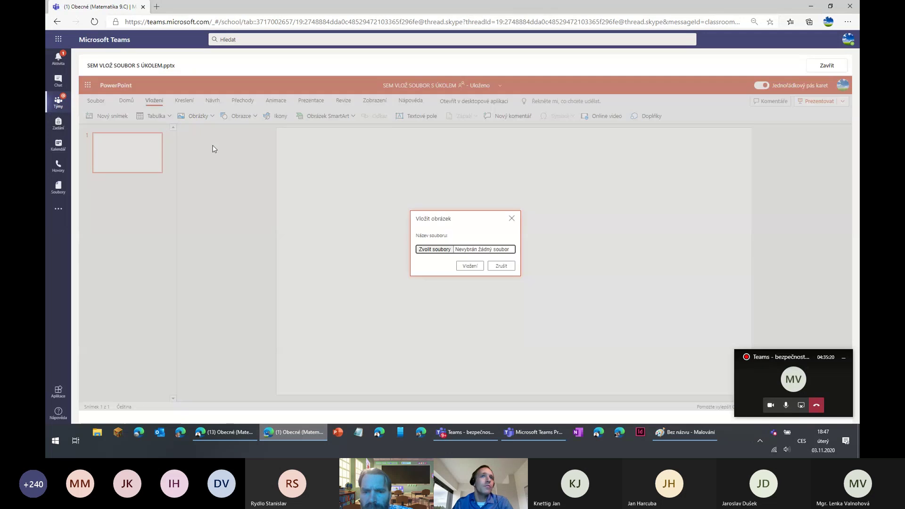
left_click(434, 250)
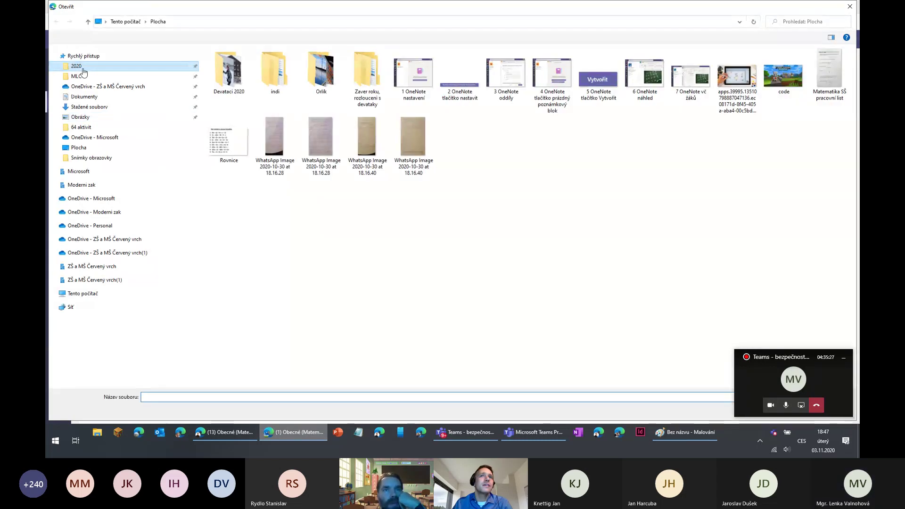
left_click(78, 66)
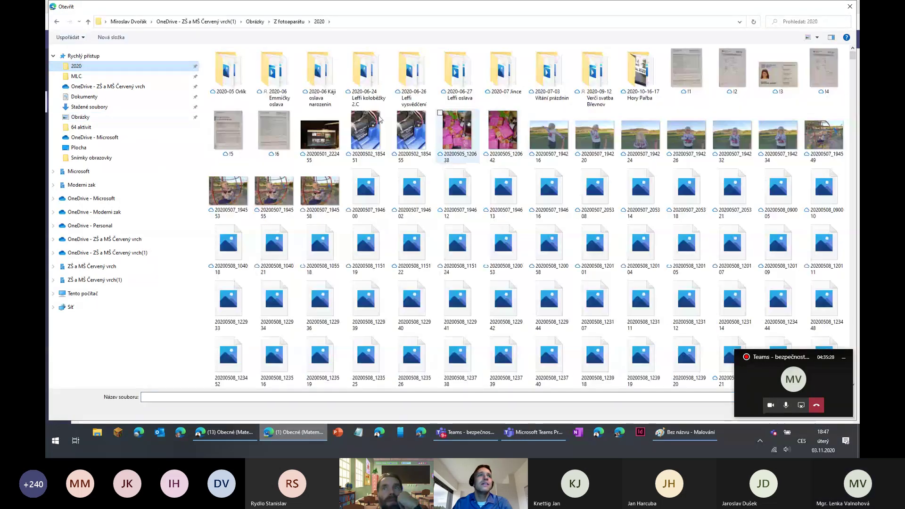
left_click(56, 22)
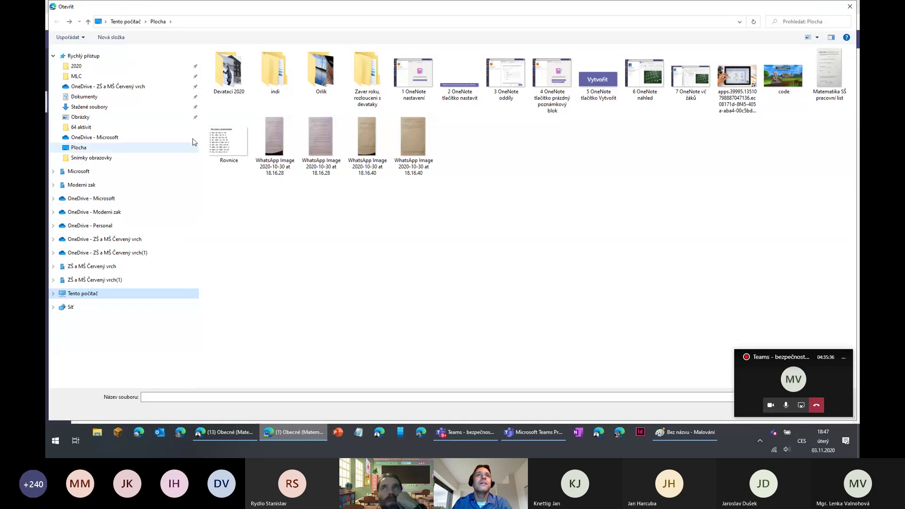
double_click(218, 138)
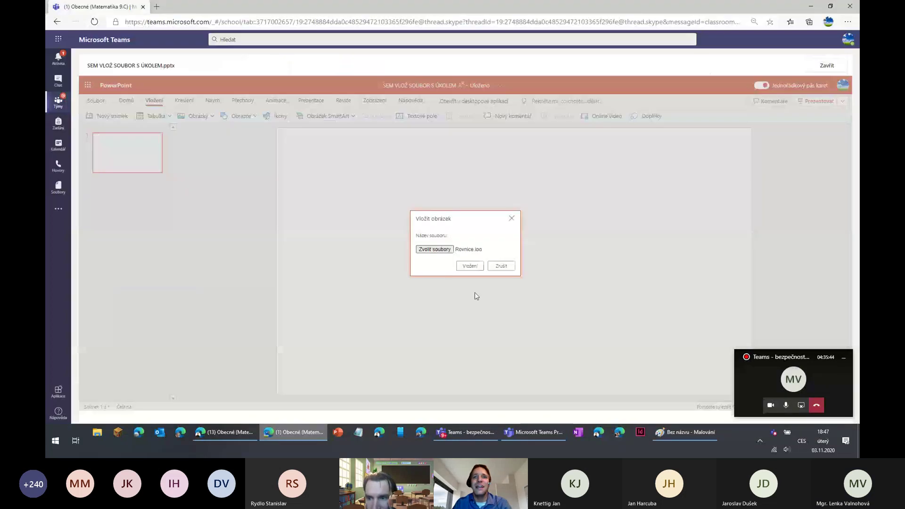
left_click(468, 267)
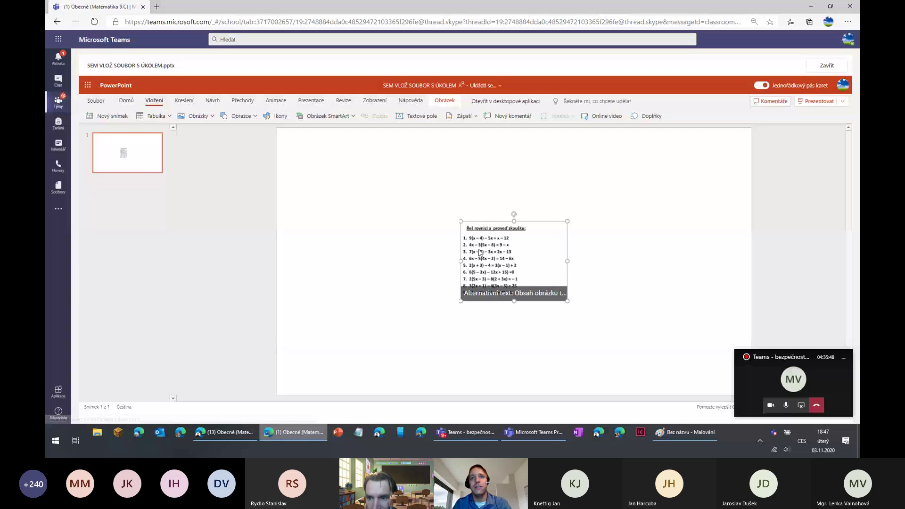
Enlarge the equations picture to about 7.12 by 5.33 inches, place it near the slide's centre and close the presentation
left_click_drag(466, 237, 363, 186)
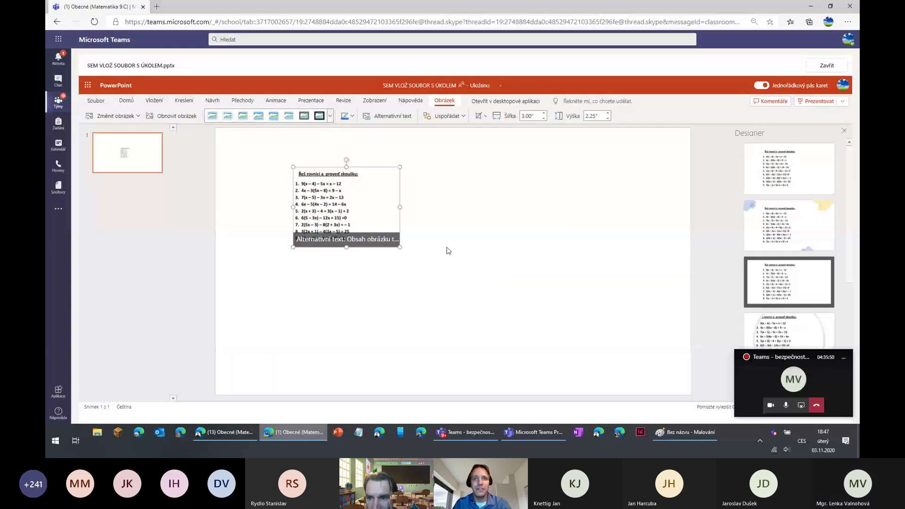
left_click_drag(399, 246, 541, 331)
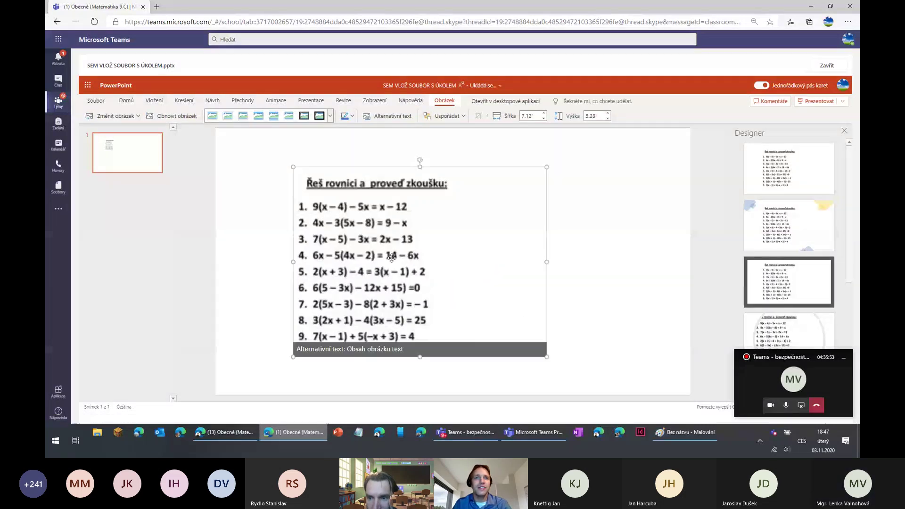
left_click_drag(399, 248, 416, 251)
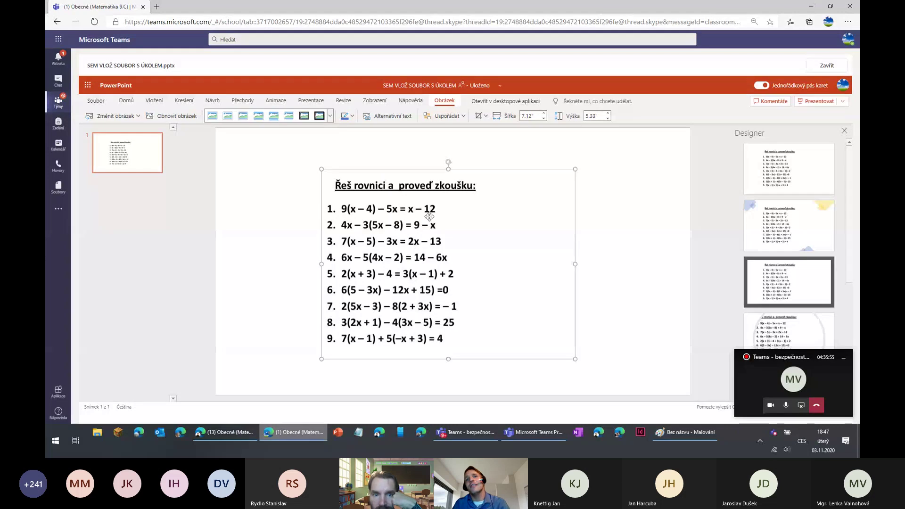
left_click(273, 210)
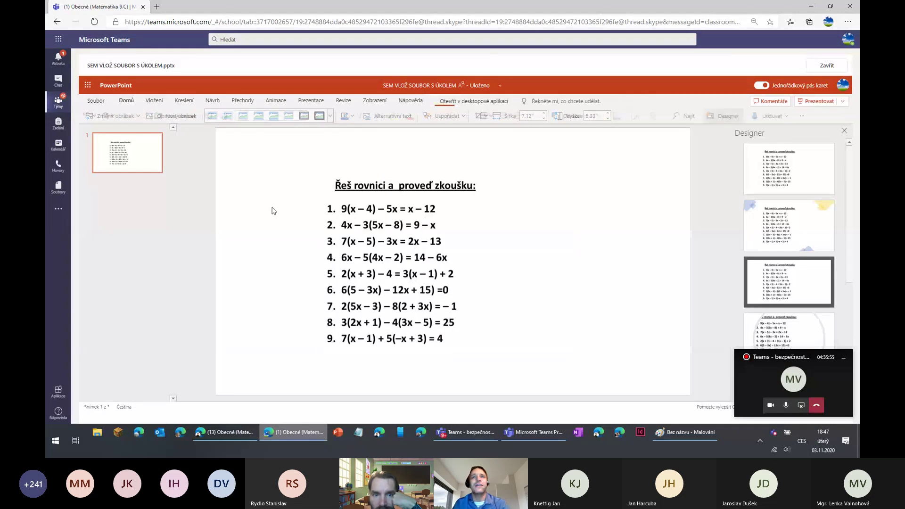
left_click(819, 65)
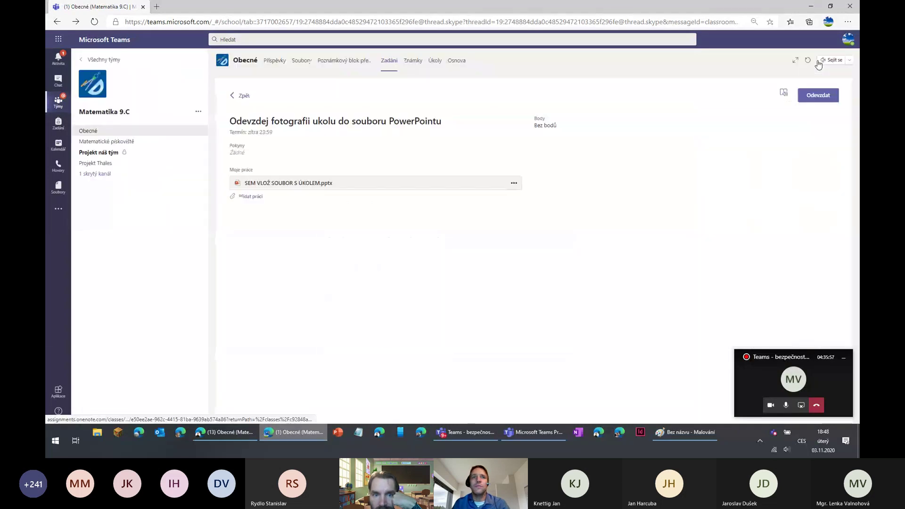
Upload Rovnice.jpg from this device as additional student work and hand in the assignment
left_click(249, 198)
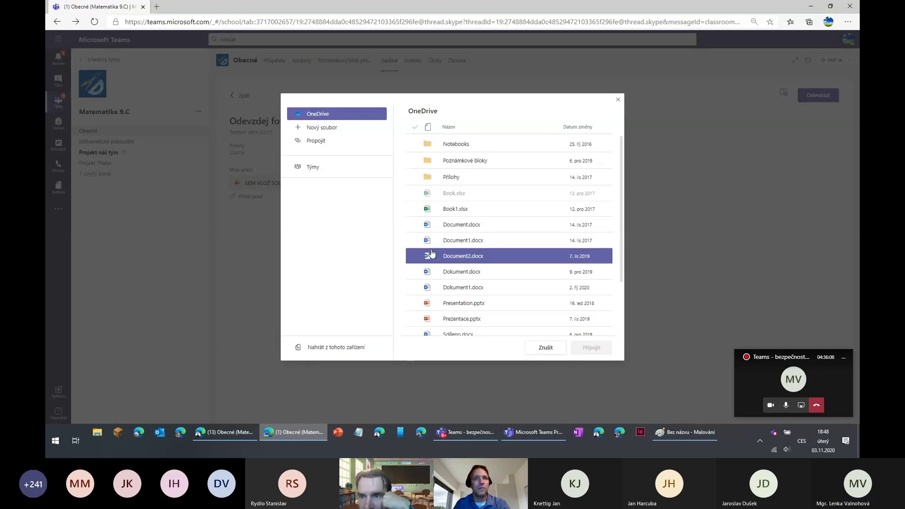
left_click(329, 350)
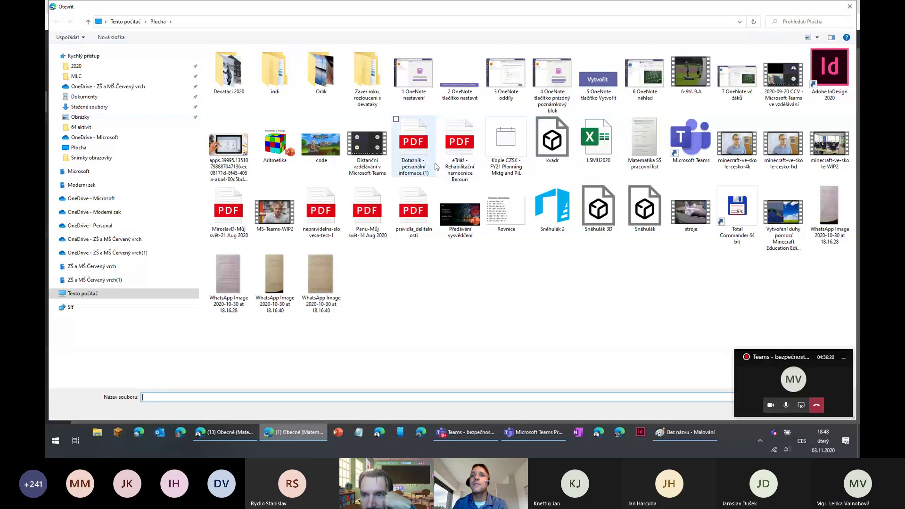
double_click(506, 208)
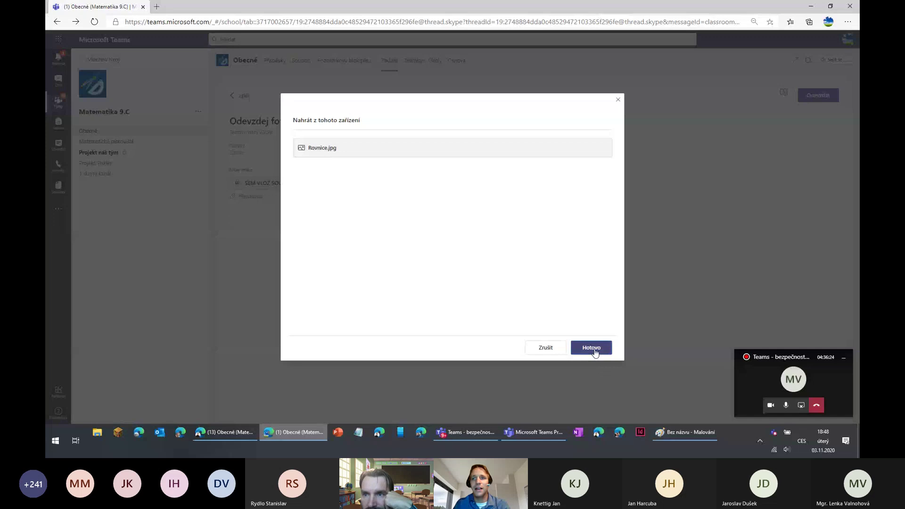
left_click(595, 349)
left_click(817, 96)
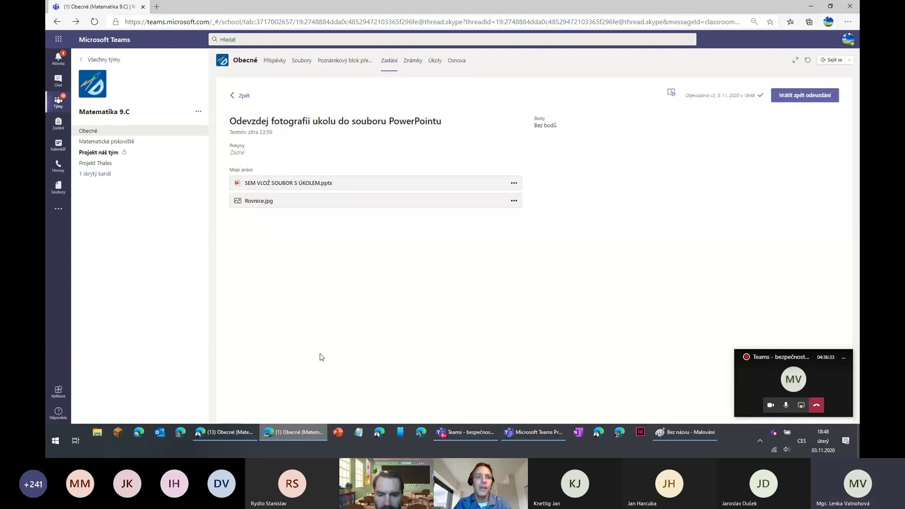
Switch to the teacher's Teams window and open the first student's submission for Odevzdej fotografii ukolu do souboru PowerPointu
left_click(224, 435)
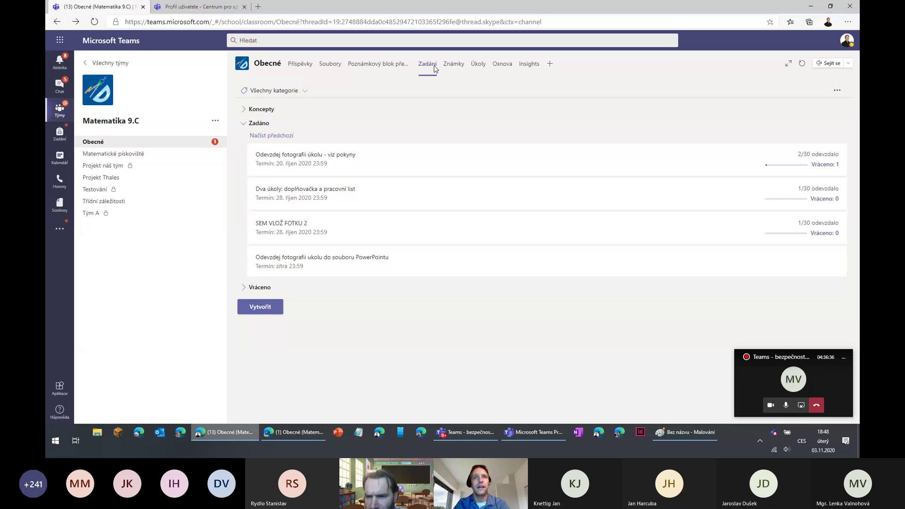
left_click(278, 261)
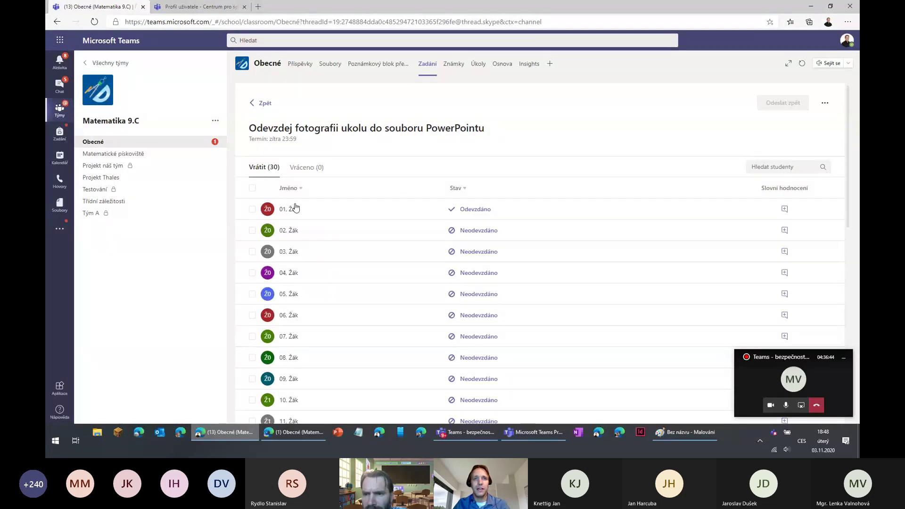
left_click(429, 209)
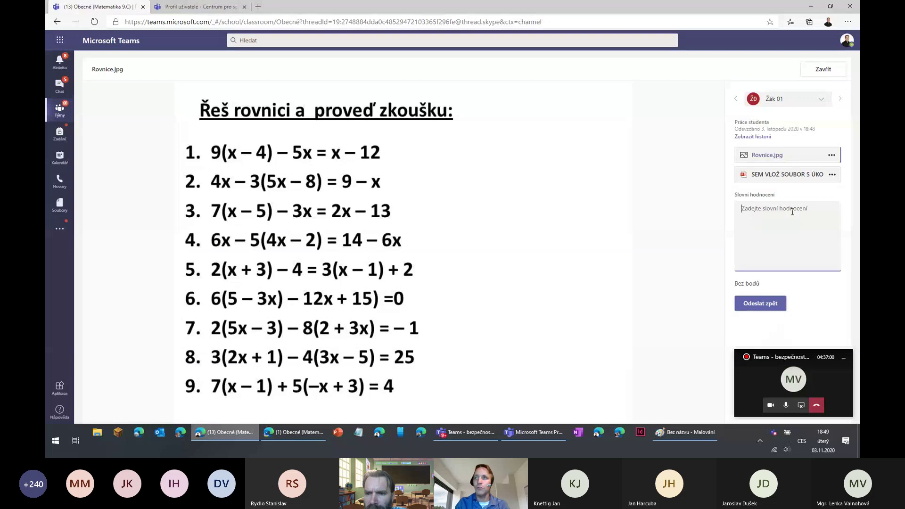
Enter random sample text as the student's written feedback and clear it again
type("IOEHFO AIFGEWUIOFGUWEI GFUEG FWUI FUIF OIFEWUIFGEWUI")
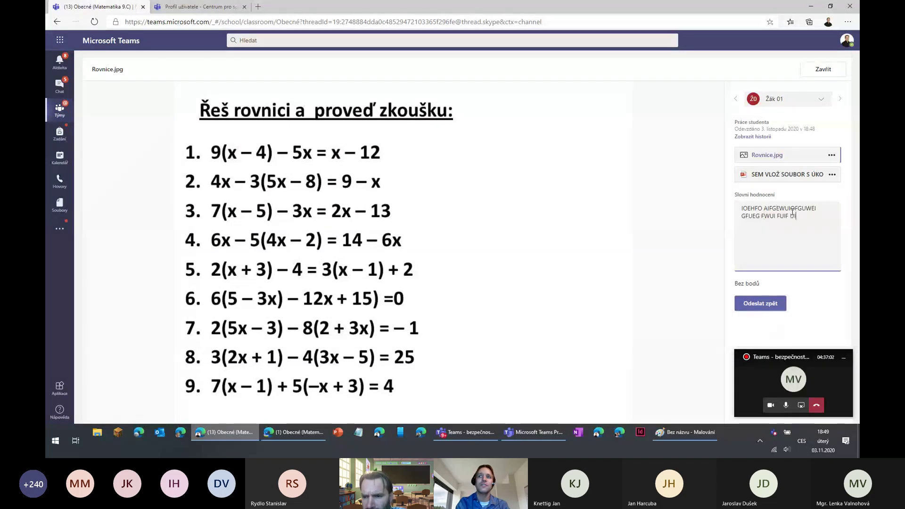
type("FGWEUIGUFEWUIFGWEUI")
key("ctrl+a")
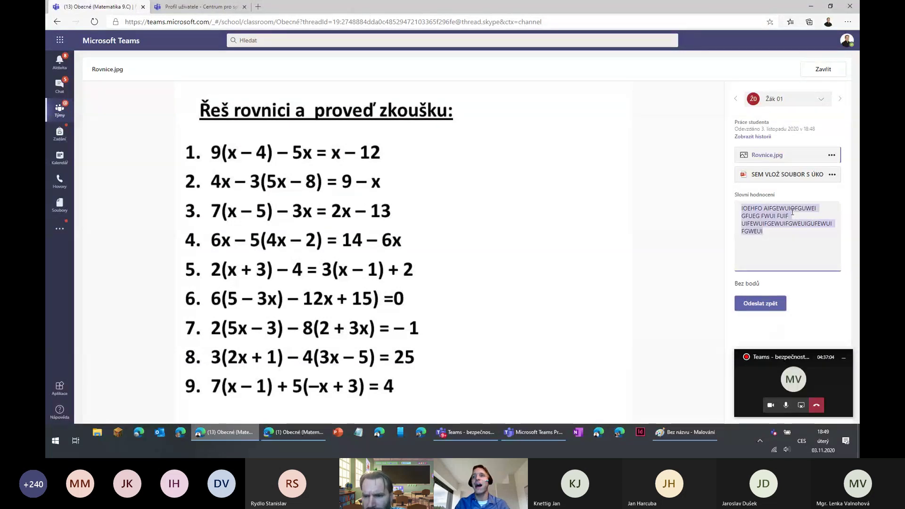
key("BackSpace")
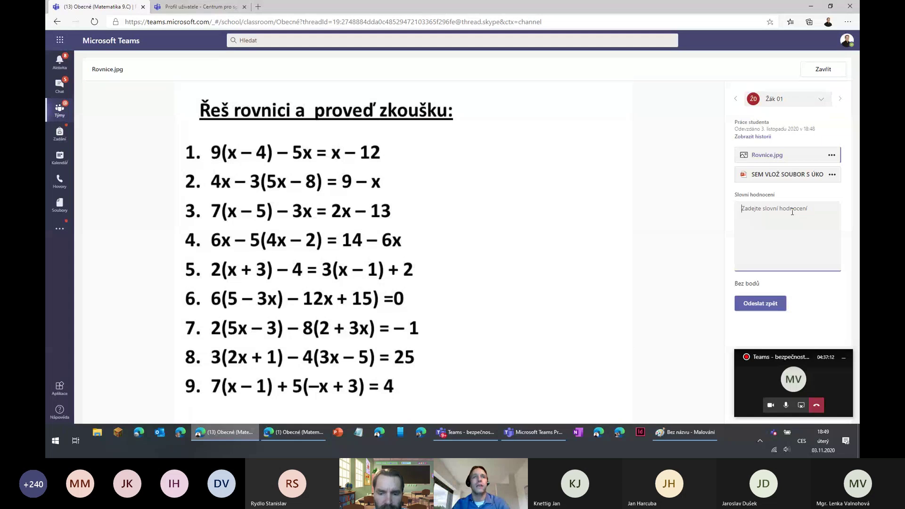
Open the student's submitted presentation, highlight part of equation 1 in yellow, and draw a red circle around equation 3 and a red arrow
left_click(781, 175)
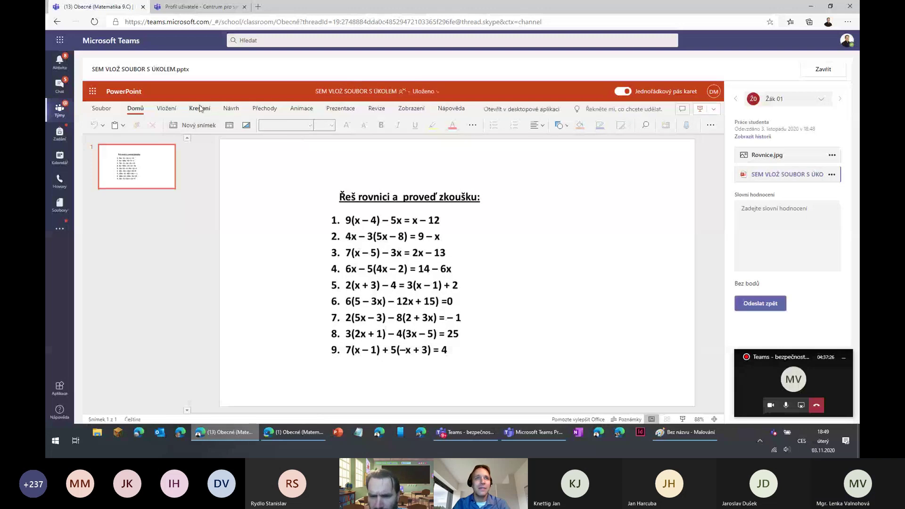
left_click(200, 109)
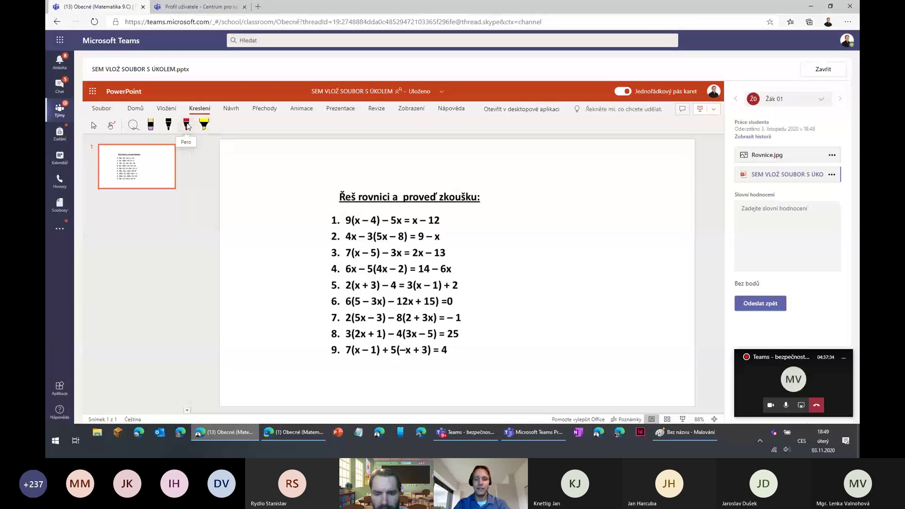
left_click(187, 125)
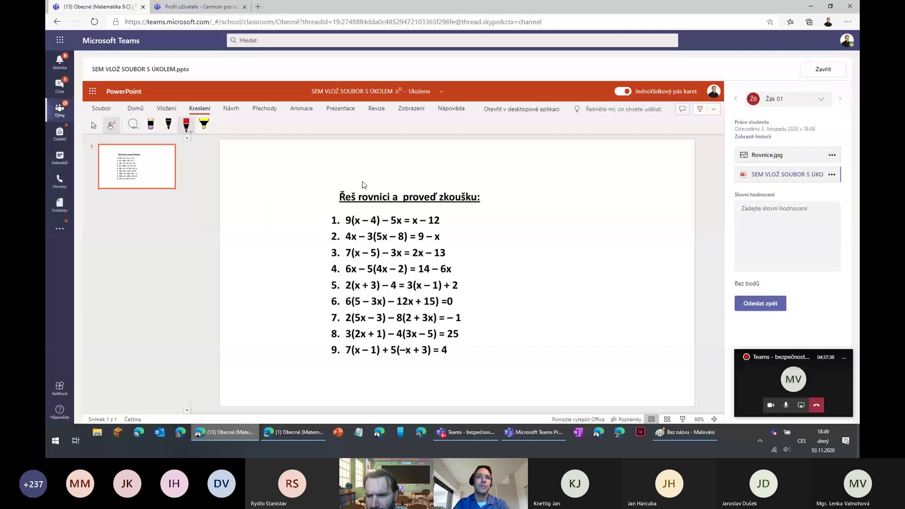
left_click(202, 124)
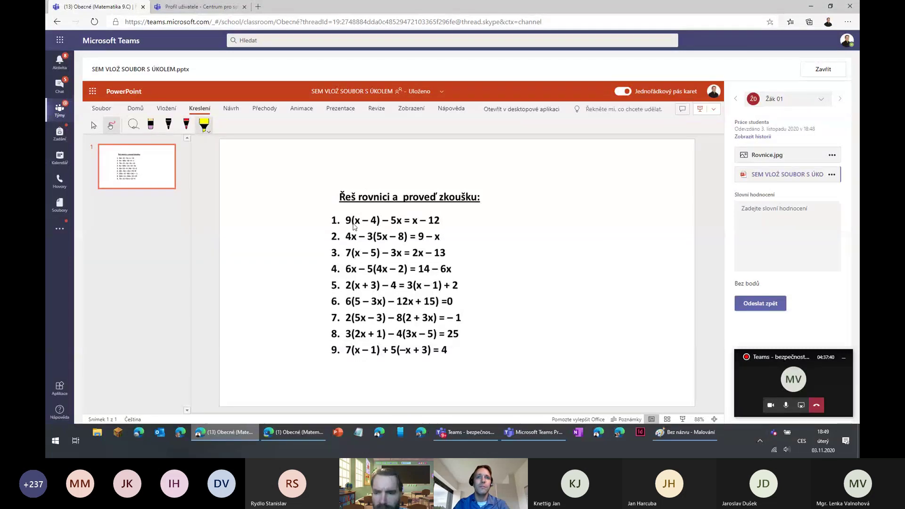
mouse_move(350, 228)
left_mouse_down()
mouse_move(400, 221)
mouse_move(408, 258)
mouse_move(400, 245)
left_mouse_up()
left_click(187, 124)
mouse_move(461, 273)
left_mouse_down()
mouse_move(535, 298)
mouse_move(503, 303)
left_mouse_up()
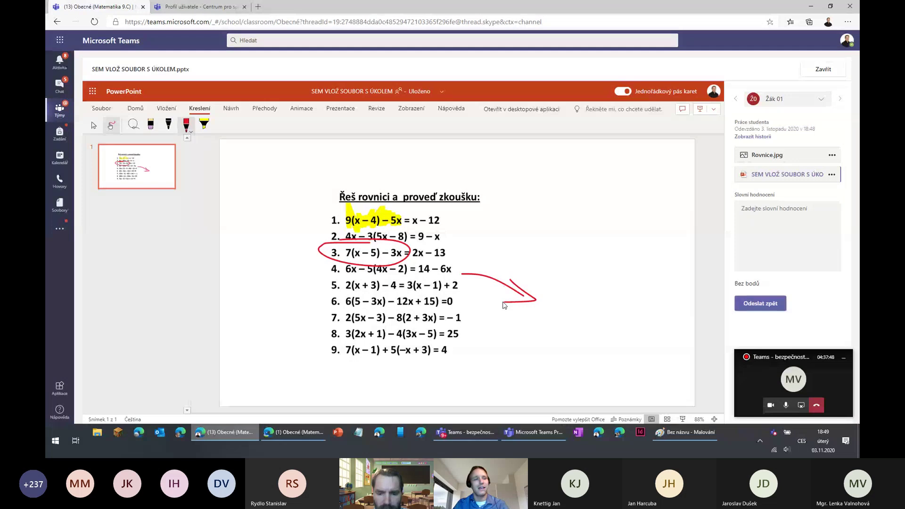
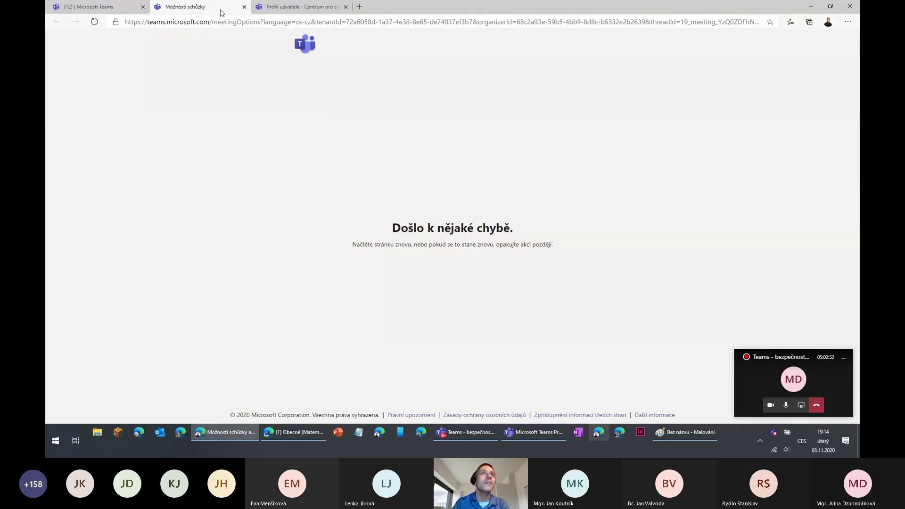
Close the meeting options page and the Online výuka meeting details, and return to the Matematika 9.C team
left_click(244, 7)
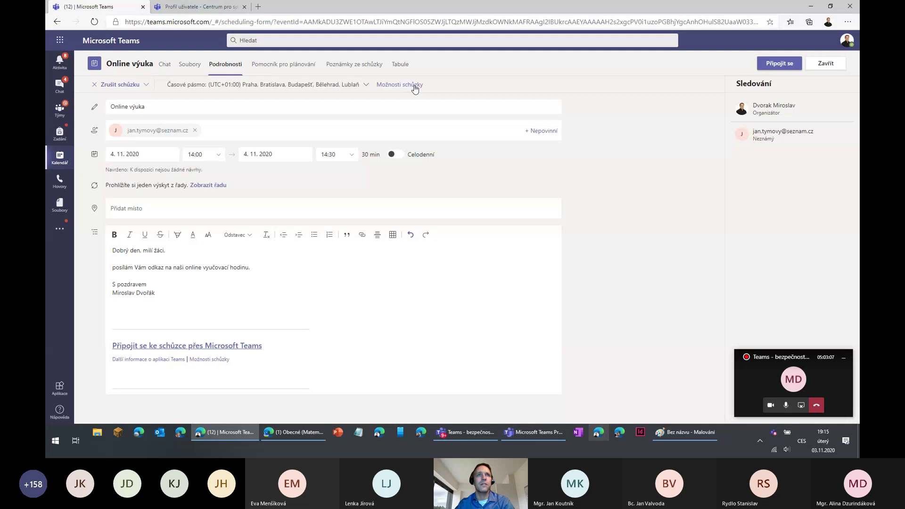
left_click(825, 63)
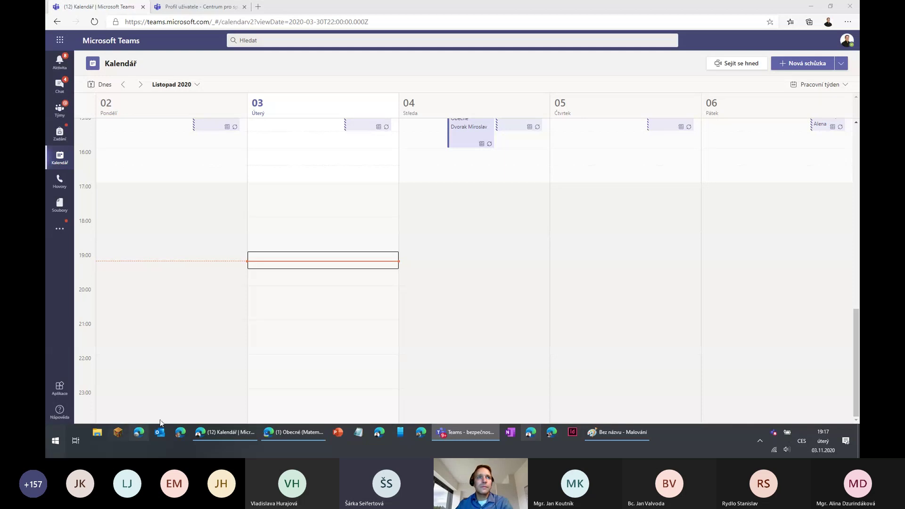
left_click(59, 114)
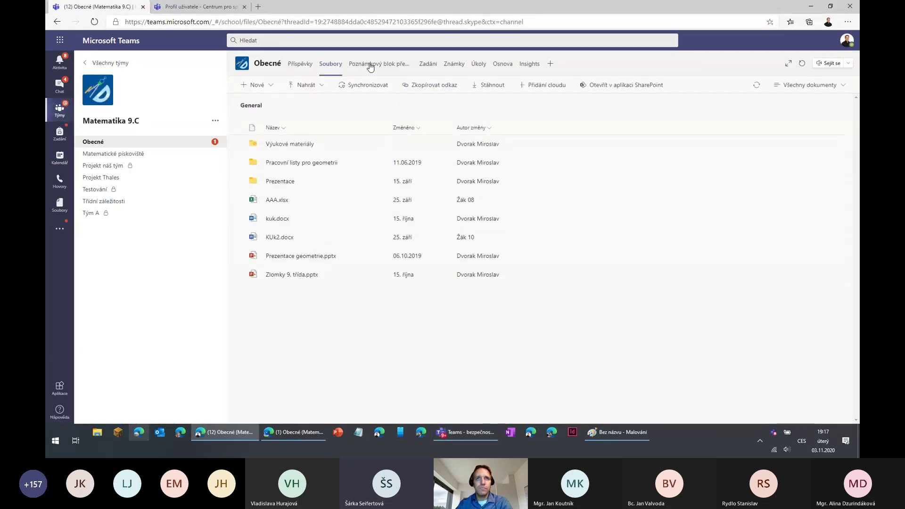
Open the Matematika 9.C class notebook, show its page distribution options, and expand the Žák 01 sections in the notebook navigation
left_click(371, 64)
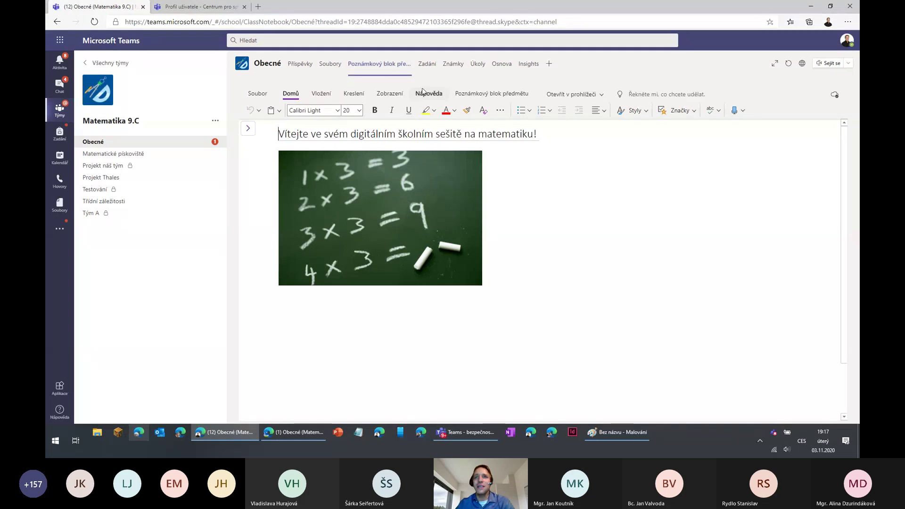
left_click(483, 93)
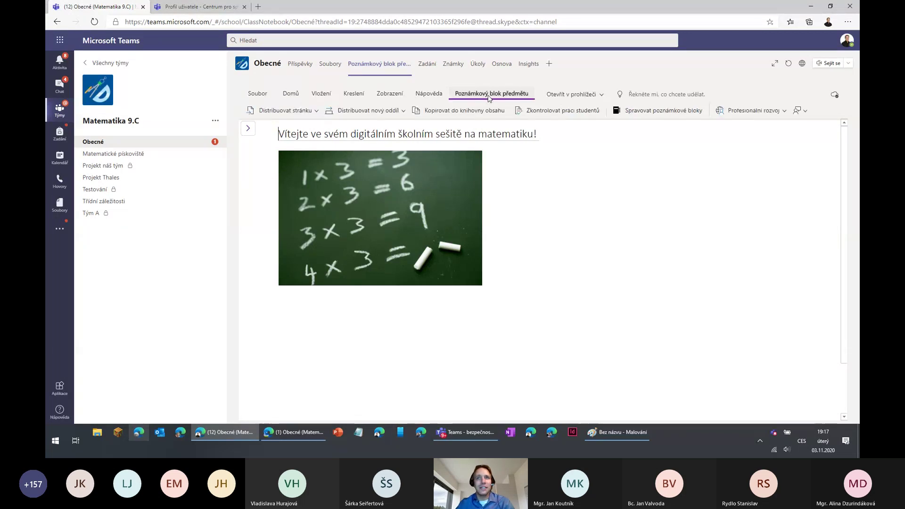
left_click(315, 111)
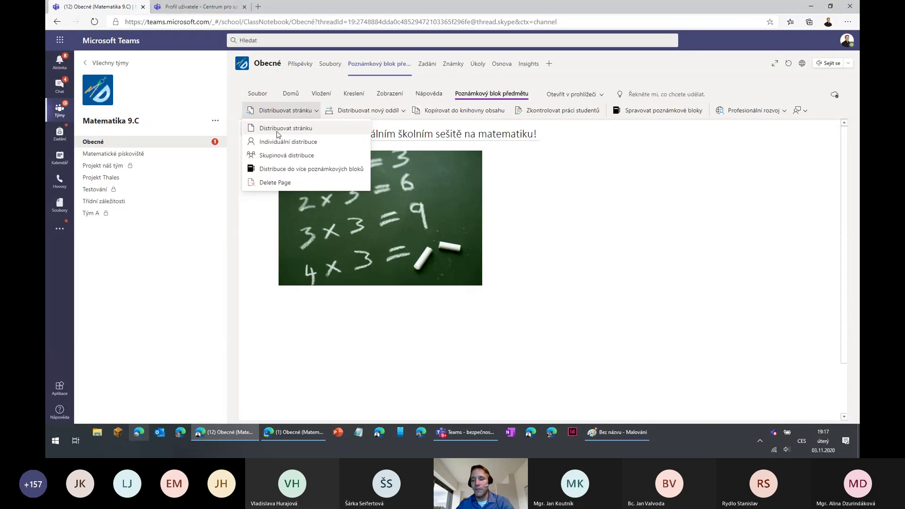
left_click(511, 204)
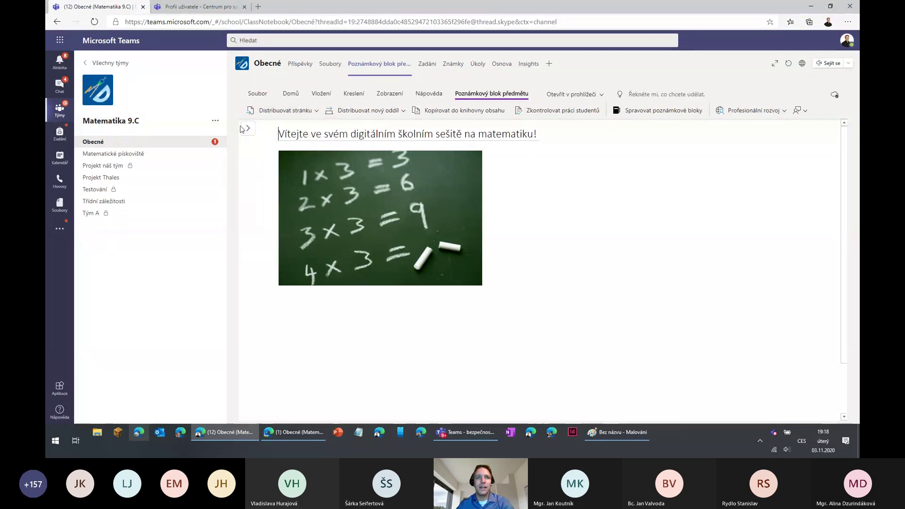
left_click(246, 129)
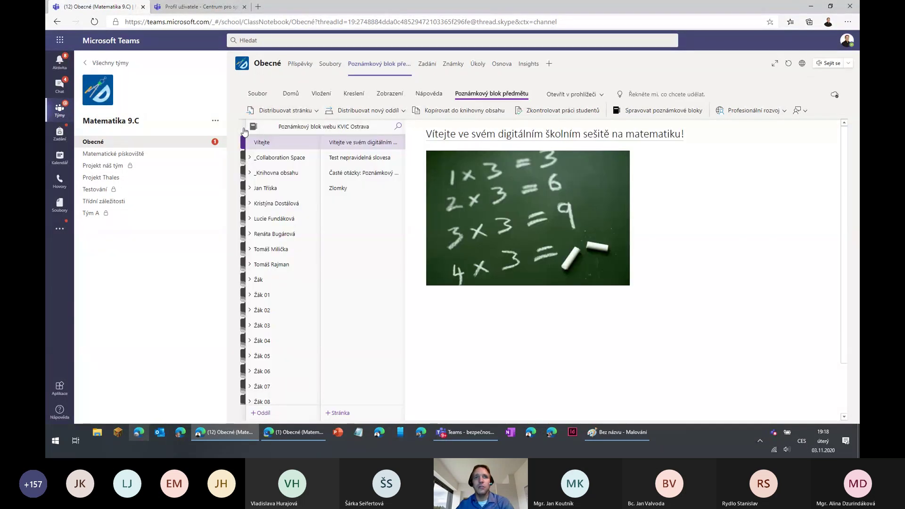
left_click(249, 295)
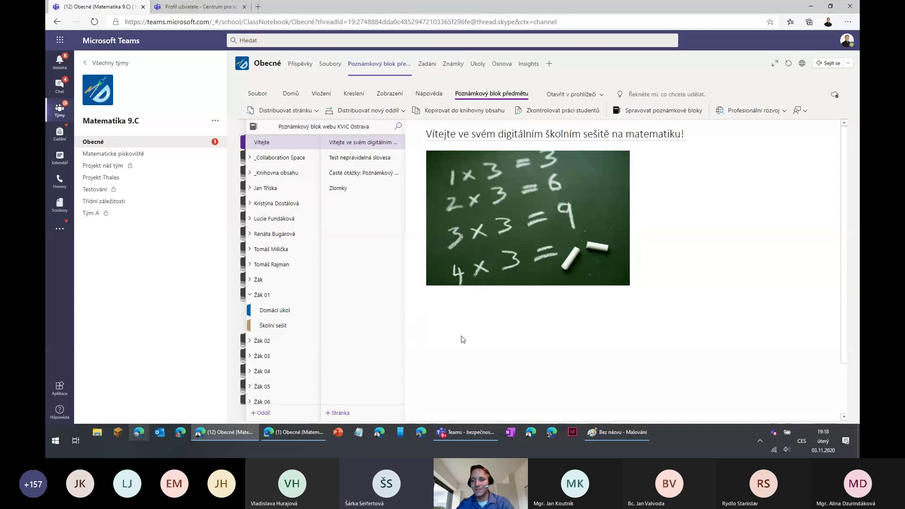
Switch to the Teams admin center and open the organisation-wide external access settings (Externí přístup)
mouse_move(608, 433)
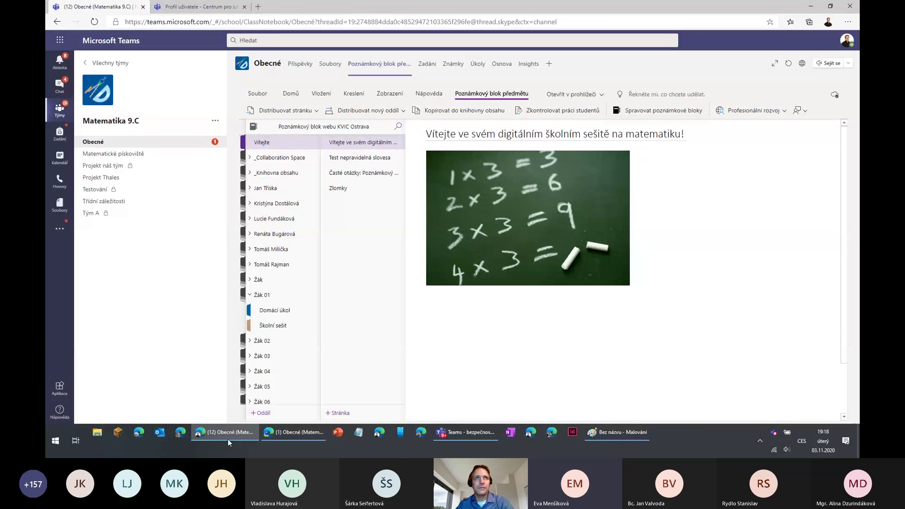
mouse_move(225, 432)
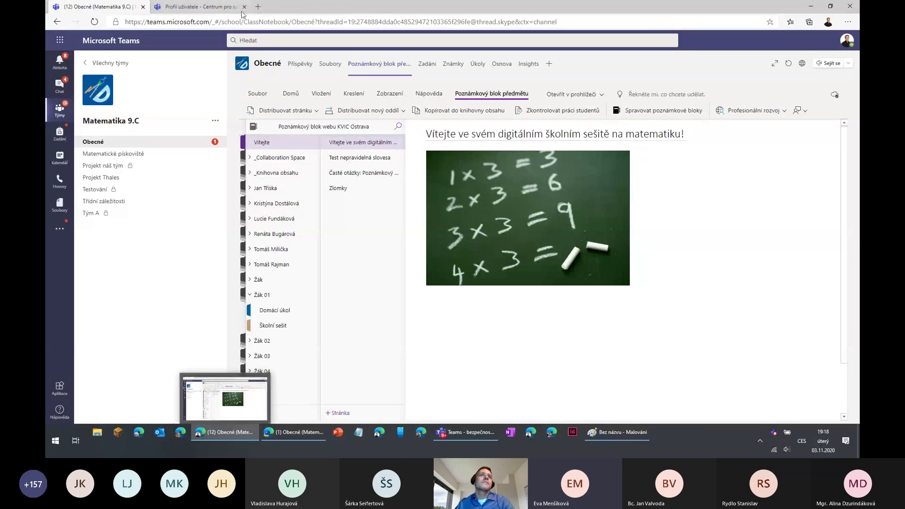
left_click(209, 10)
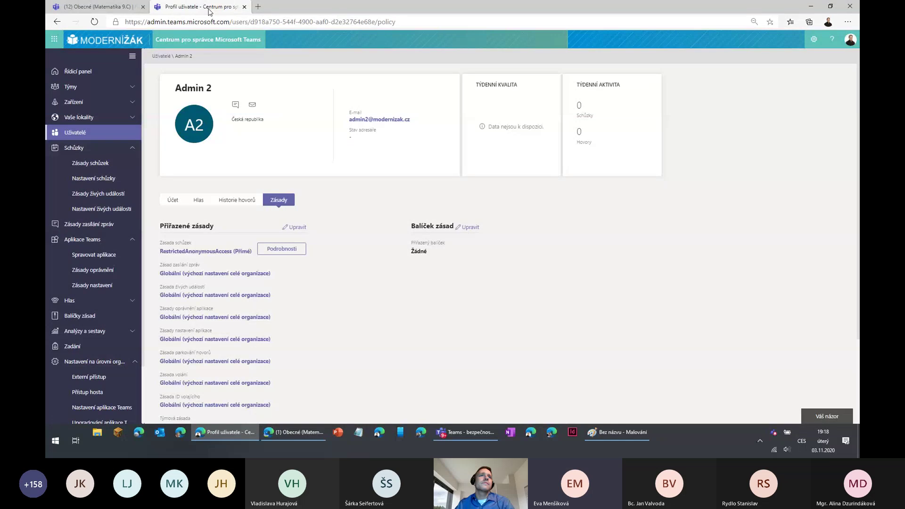
left_click(93, 379)
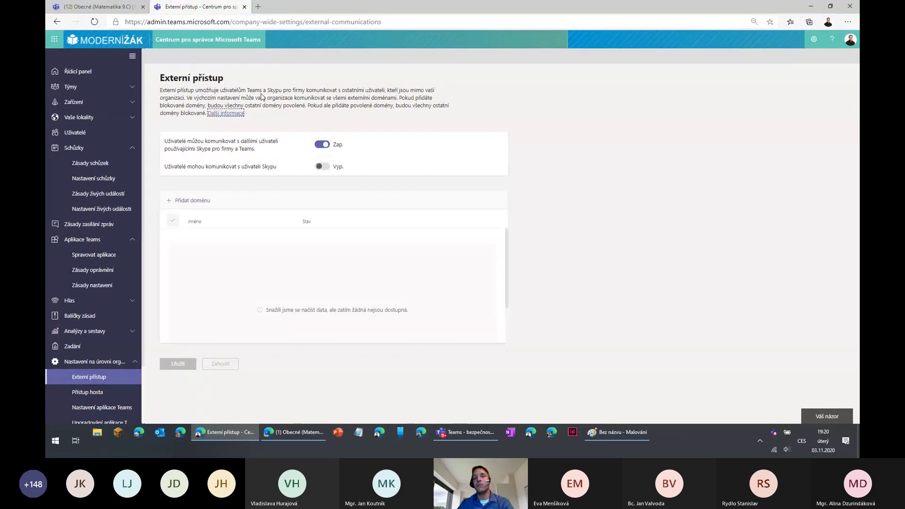
left_click(106, 7)
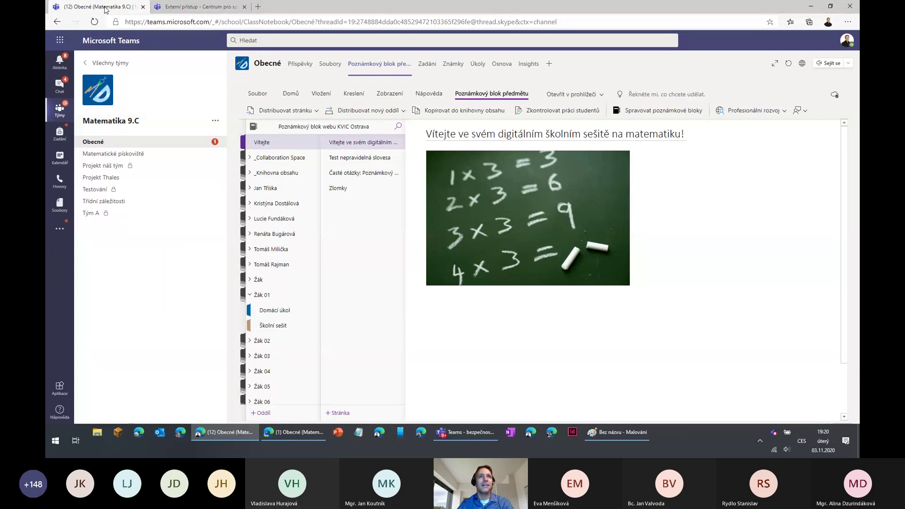
left_click(253, 40)
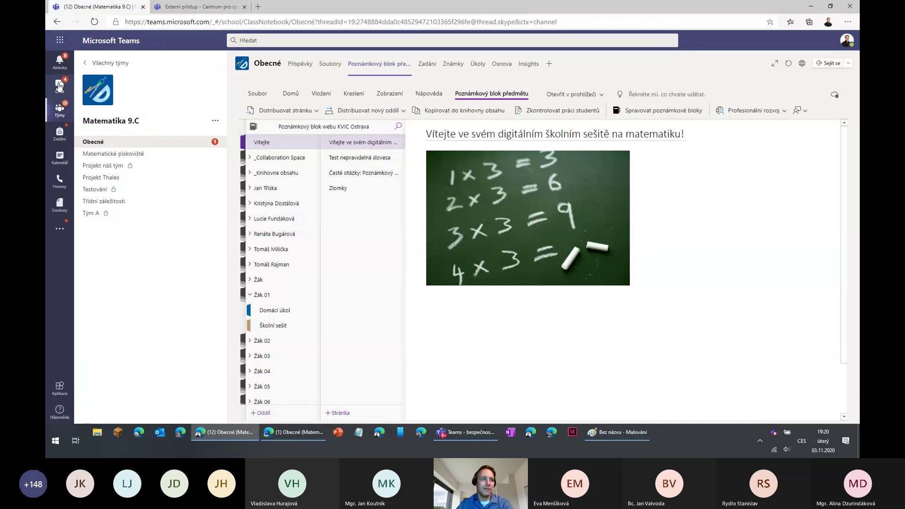
left_click(196, 12)
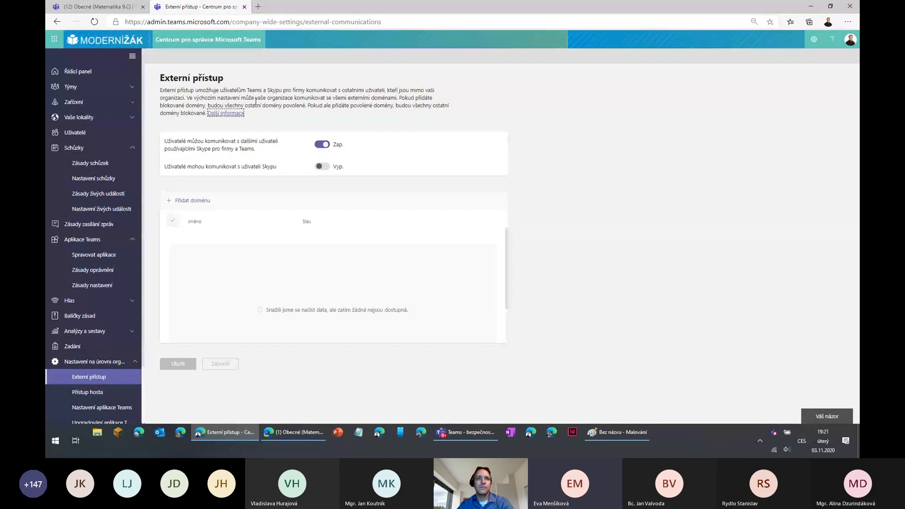
left_click(256, 98)
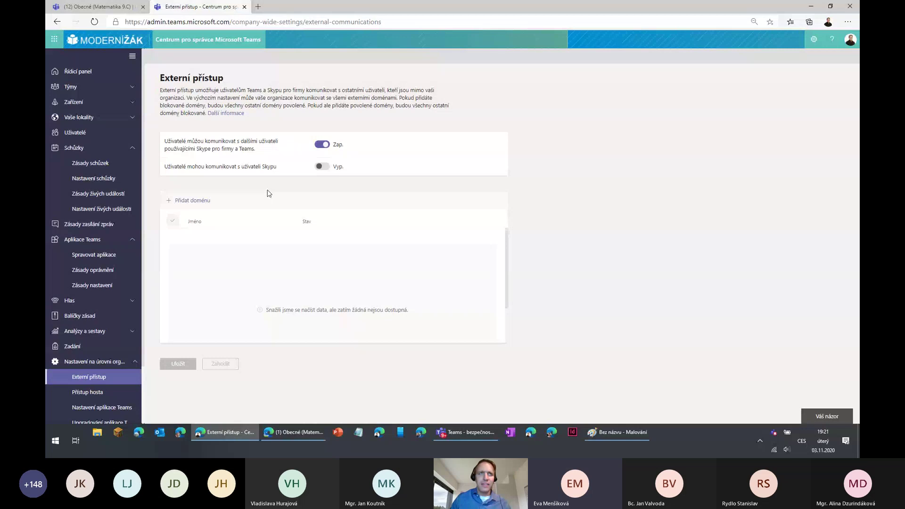
left_click(81, 7)
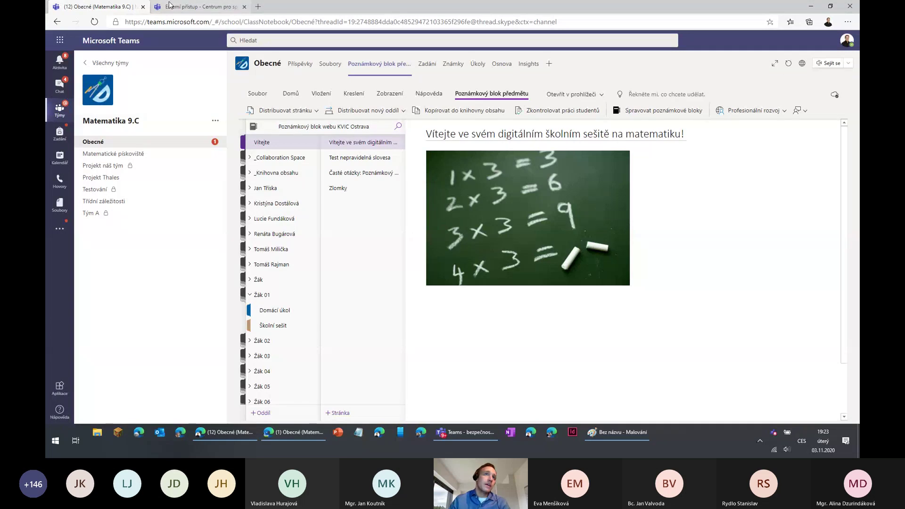
left_click(197, 7)
Open the guest access settings (Přístup hosta), and select the AllOn policy among the meeting policies
left_click(97, 391)
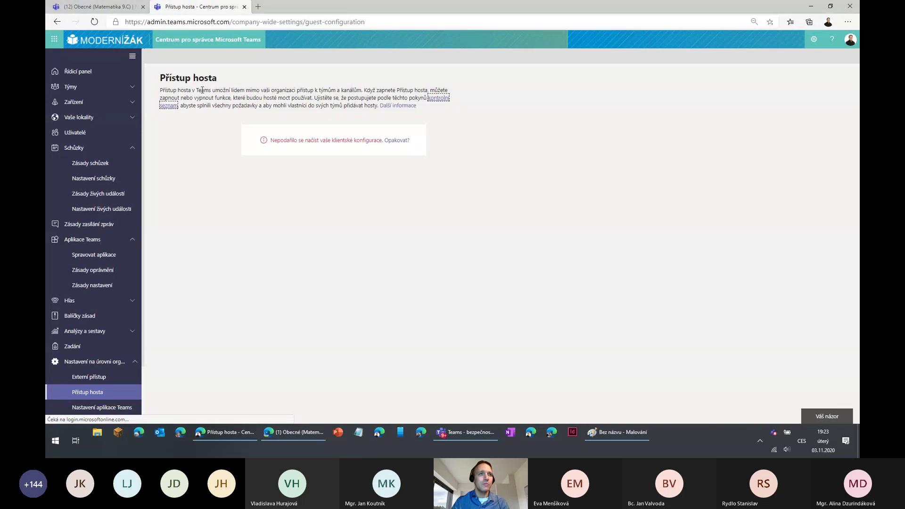
left_click(91, 164)
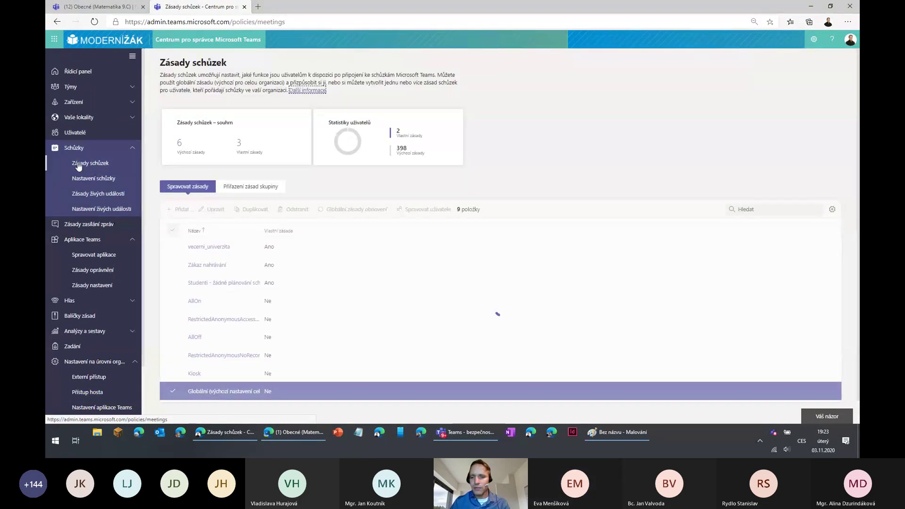
left_click(211, 301)
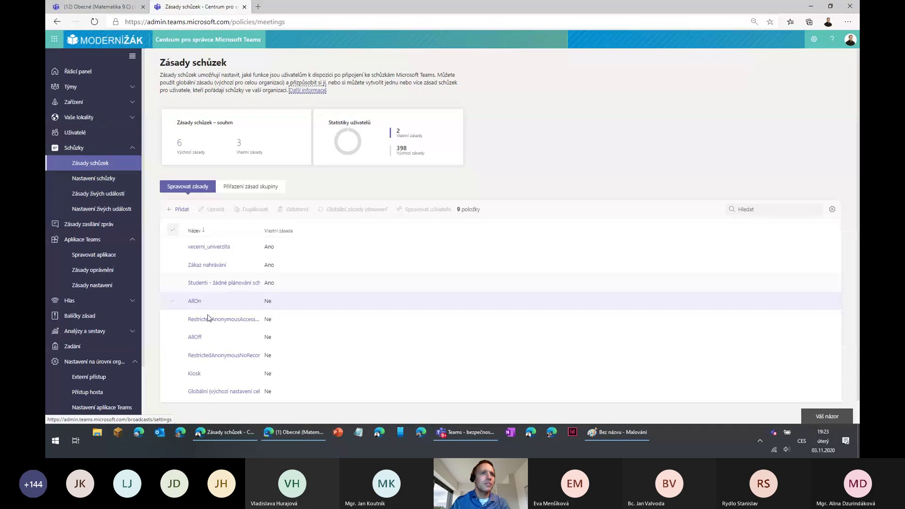
Open the meeting settings (Nastavení schůzky) and highlight the option that lets anonymous users join meetings
left_click(96, 178)
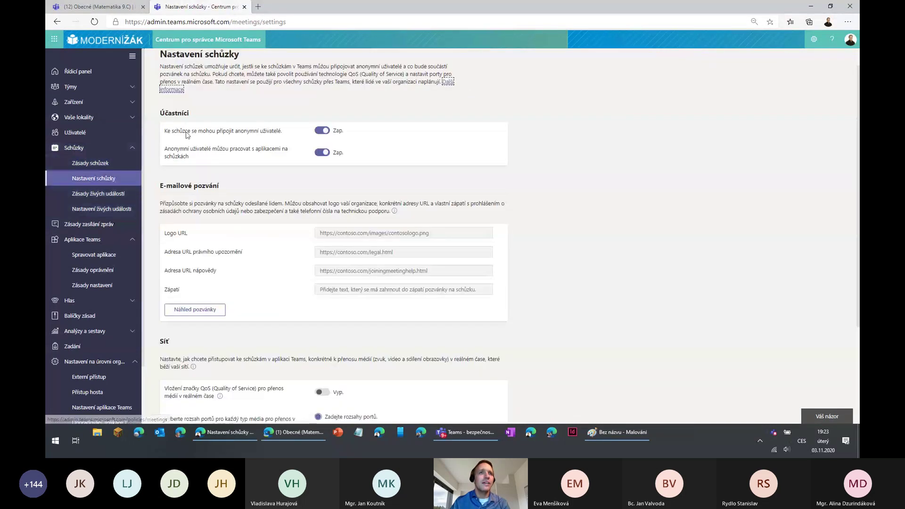
left_click_drag(164, 132, 278, 134)
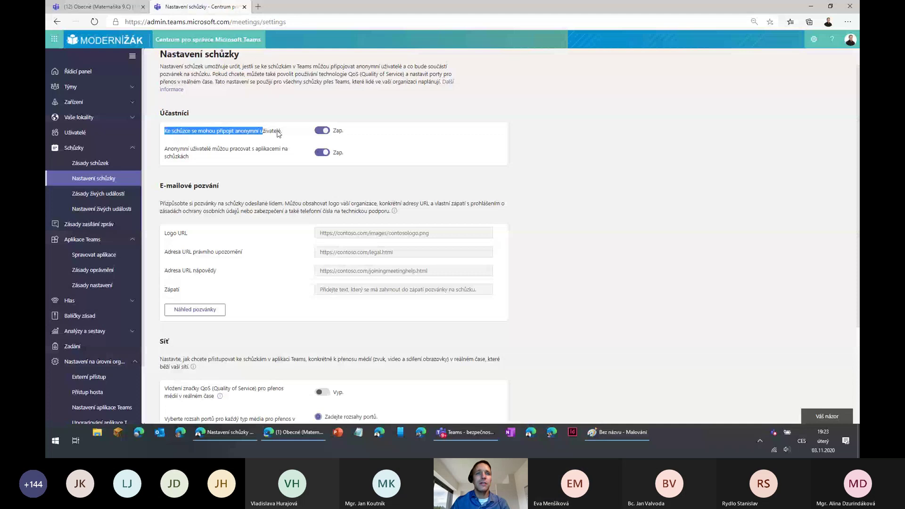
left_click(283, 134)
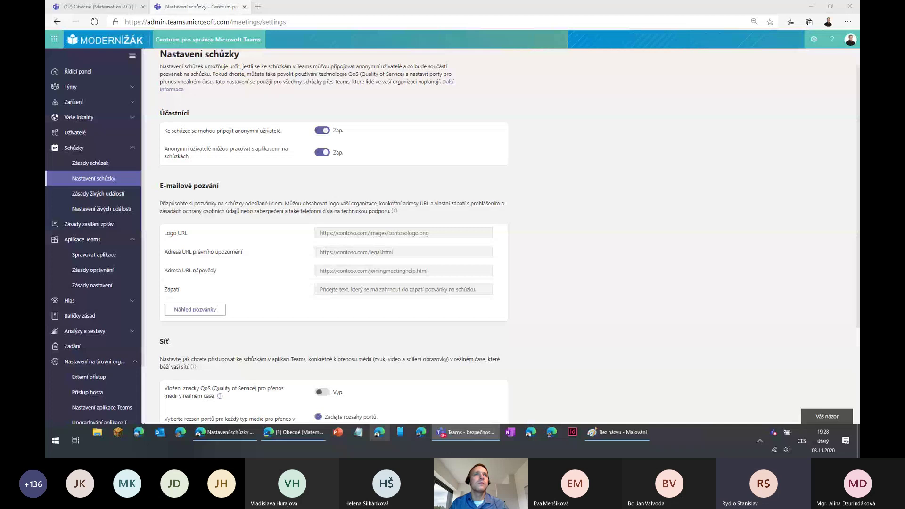
Switch back to Teams and leave the Matematika 9.C team for the overview of all teams
left_click(96, 7)
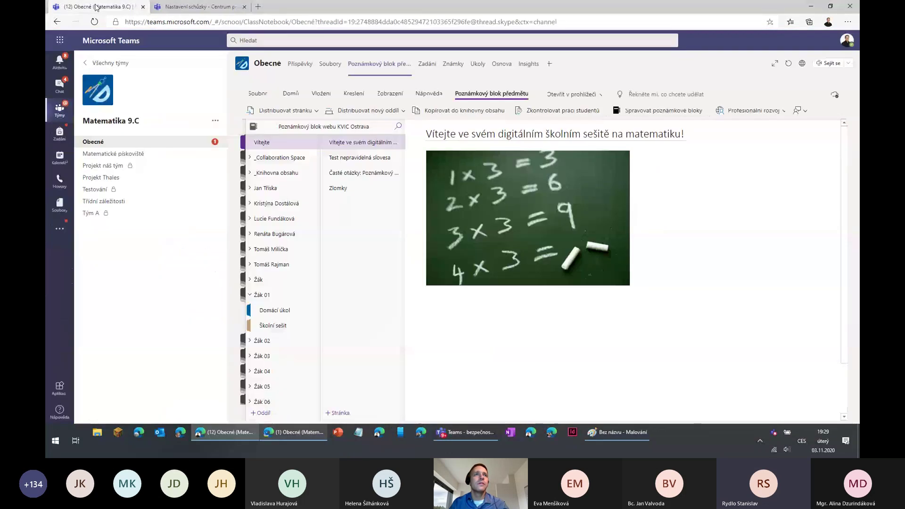
left_click(97, 65)
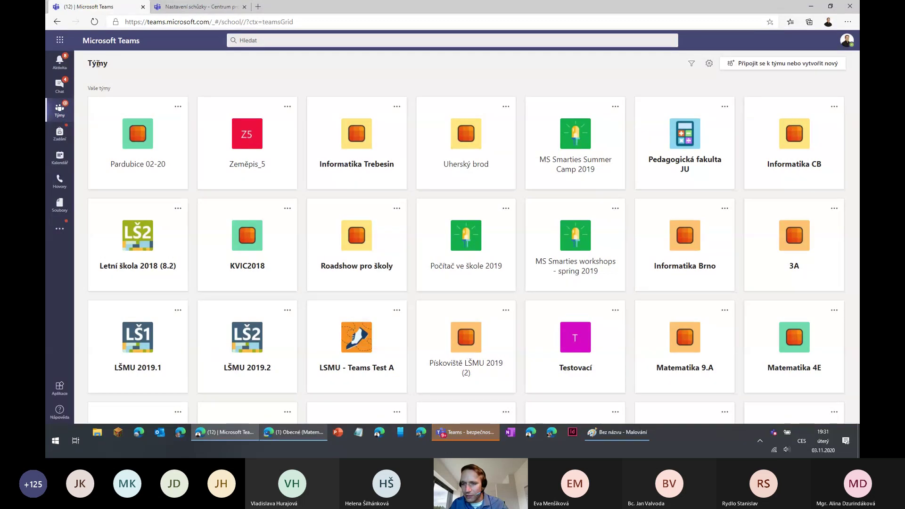
mouse_move(465, 433)
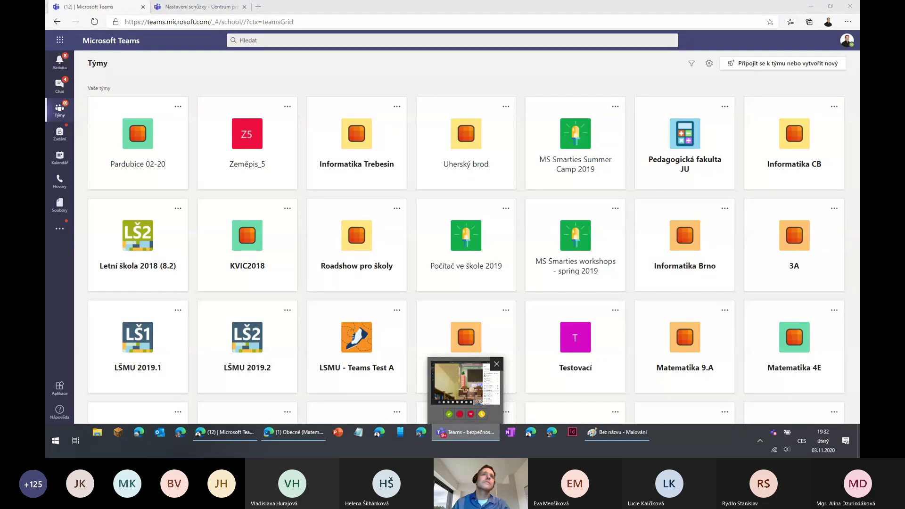
left_click(292, 42)
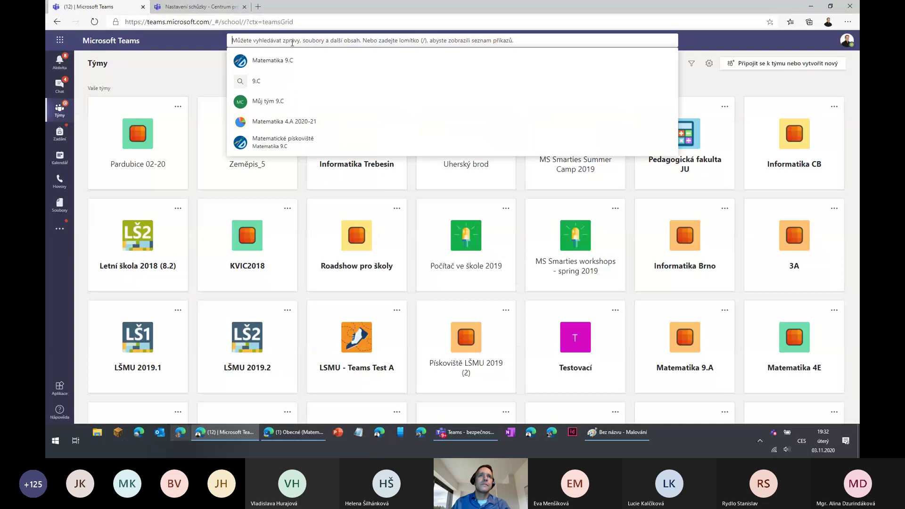
left_click(226, 48)
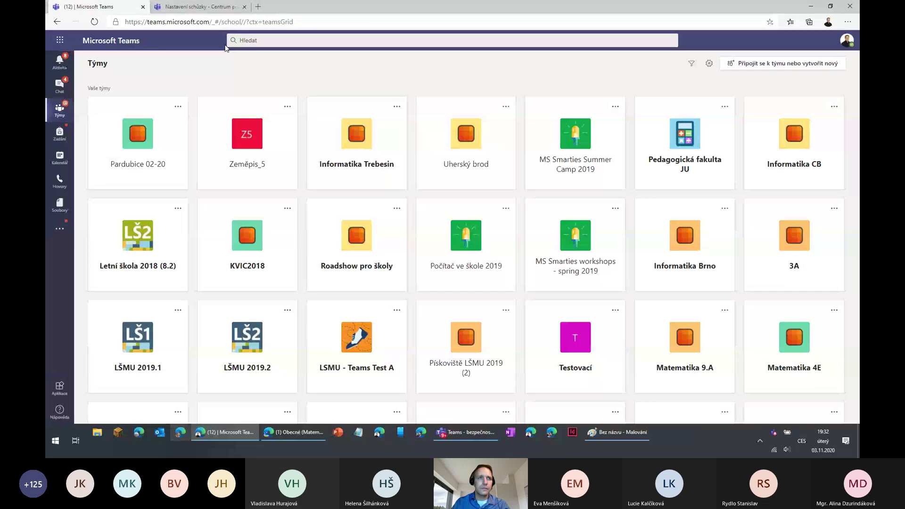
Open office.com in a new browser tab and go to OneDrive with the already signed-in teacher account
left_click(260, 11)
type("OF")
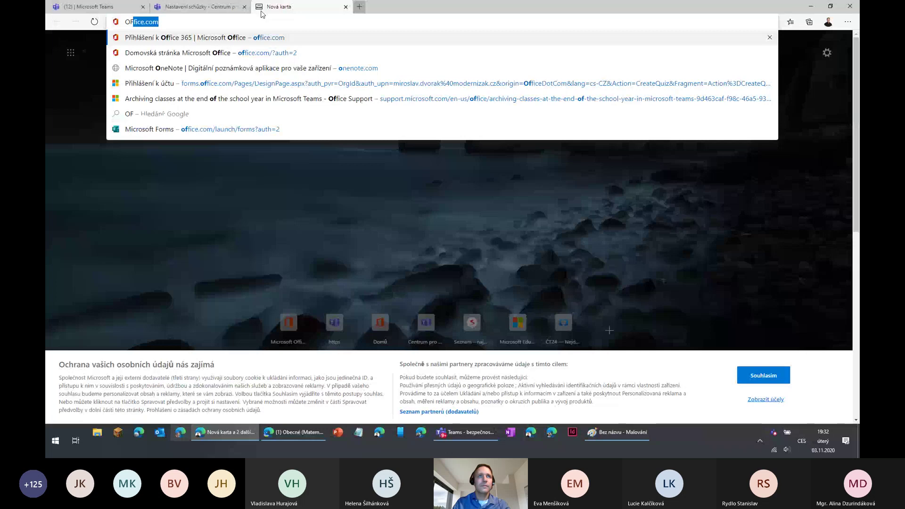
type("FICE")
key("Return")
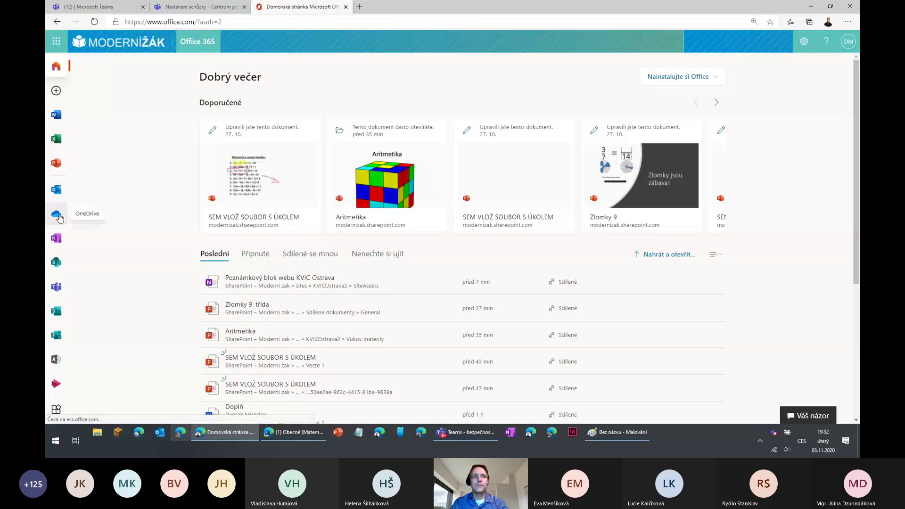
left_click(59, 217)
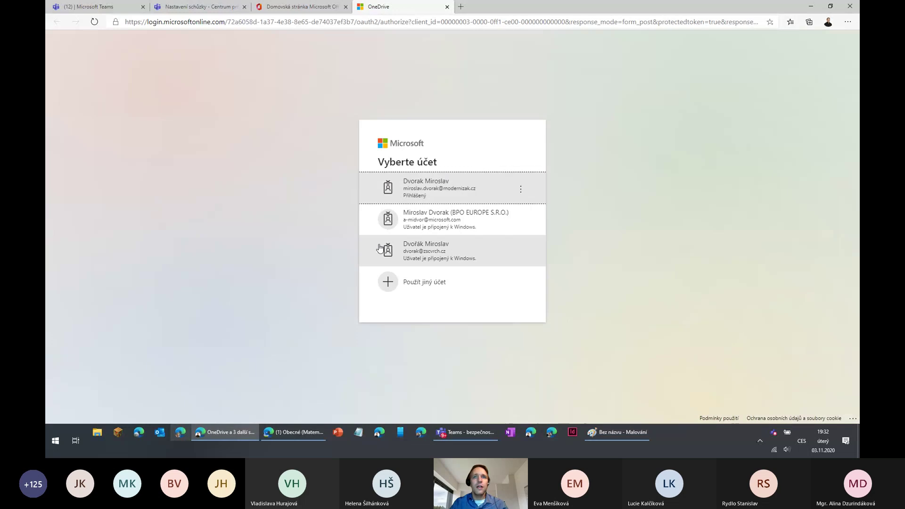
left_click(413, 191)
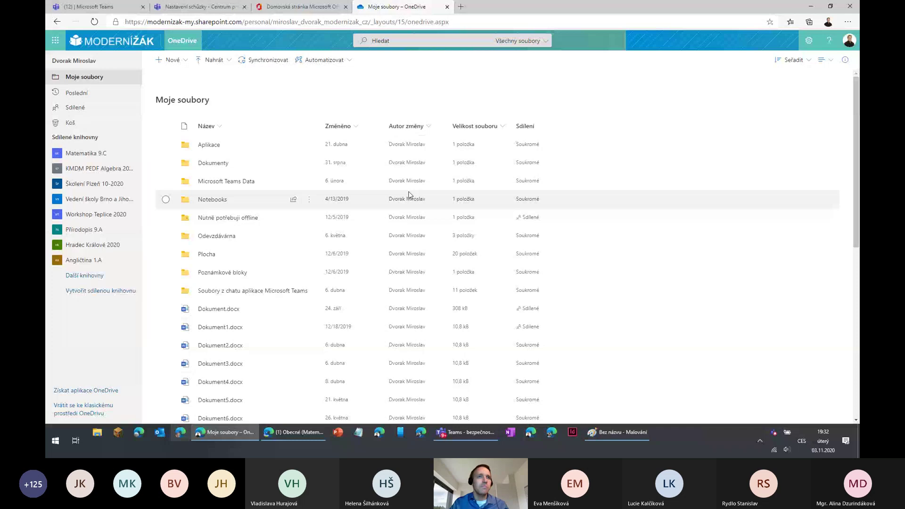
Select all files and folders in Moje soubory and clear the selection again
left_click(165, 126)
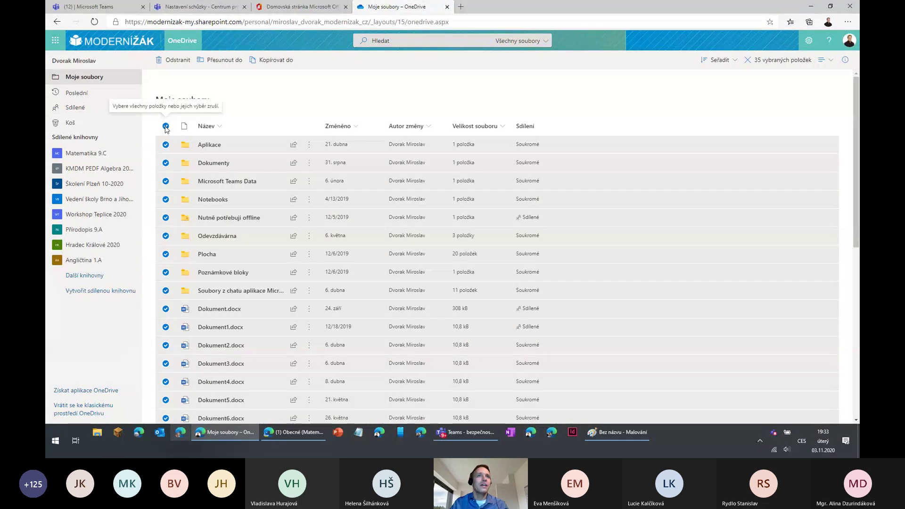
left_click(165, 126)
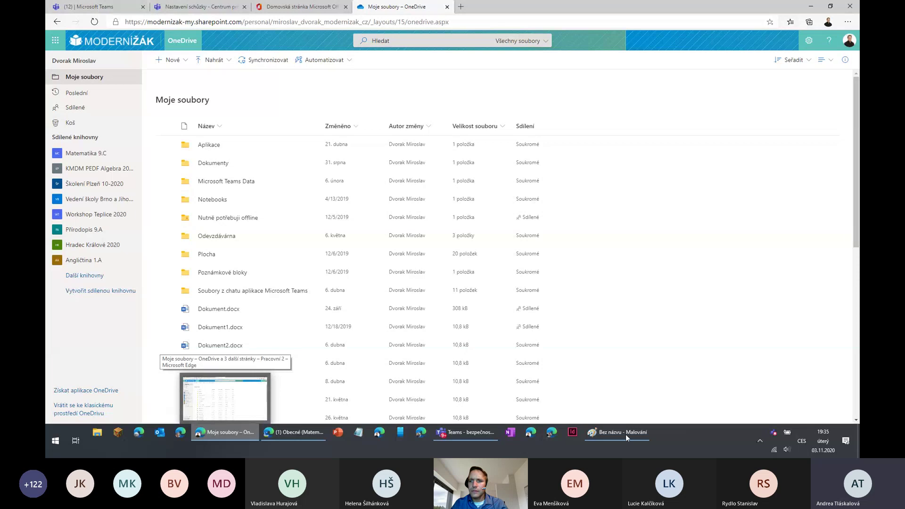
Switch from OneDrive back to the overview of all teams in Teams
mouse_move(626, 434)
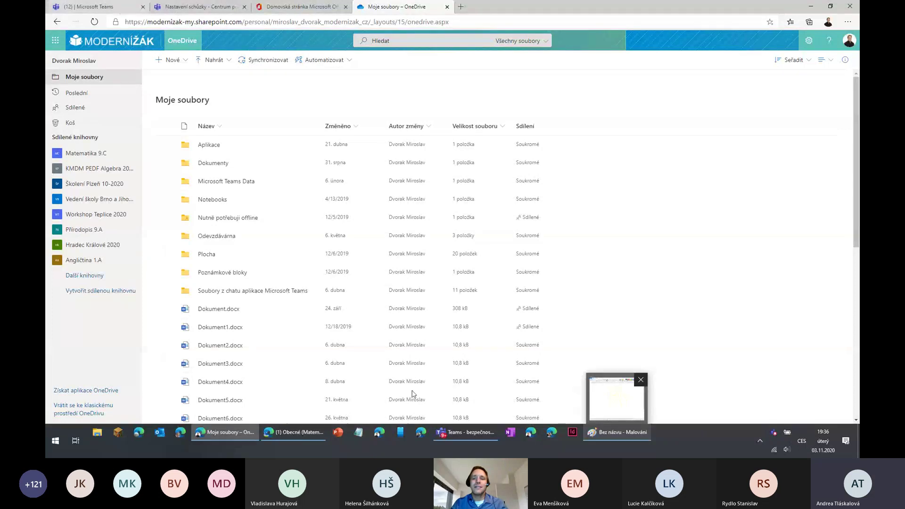
mouse_move(465, 432)
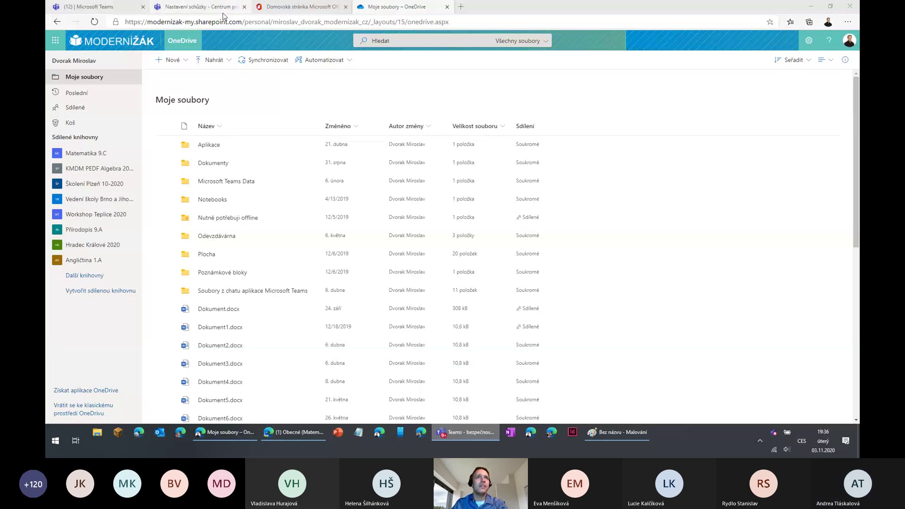
left_click(92, 8)
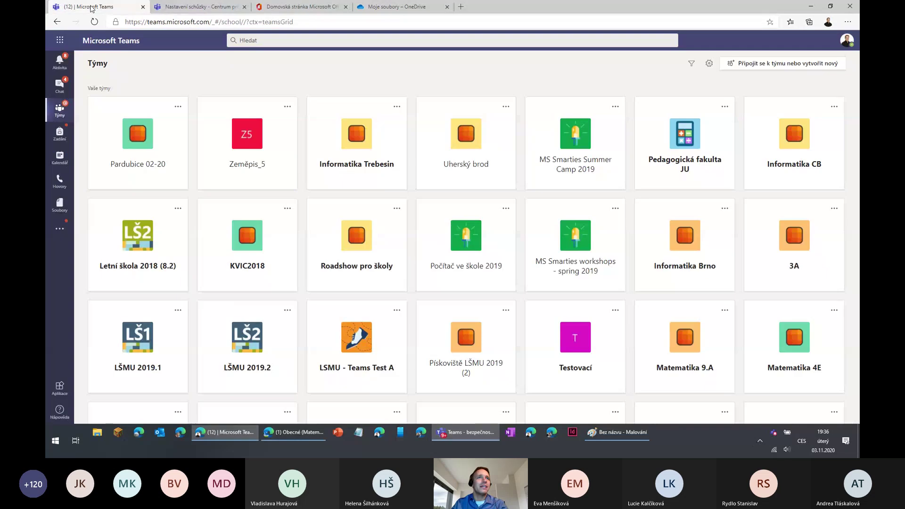
Find the 9.C team in the overview of all teams and open it
left_click(274, 43)
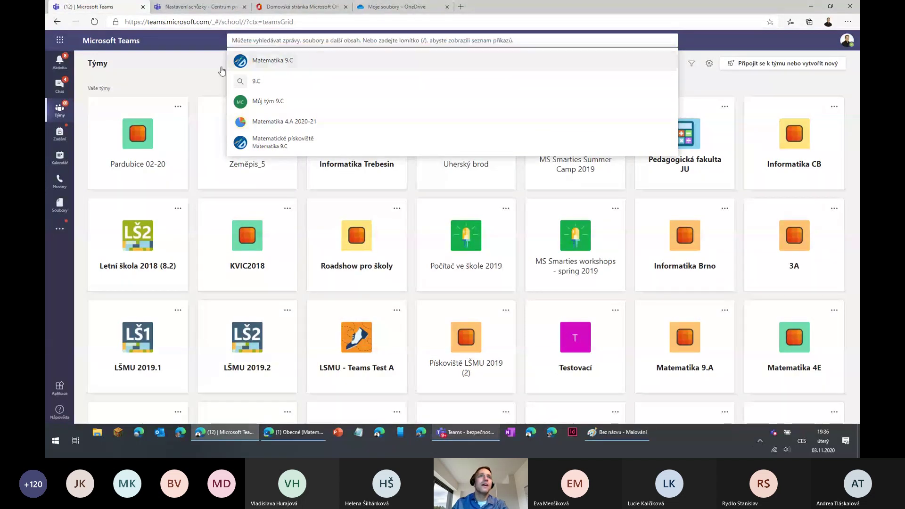
left_click(178, 73)
scroll(347, 258, "down", 10)
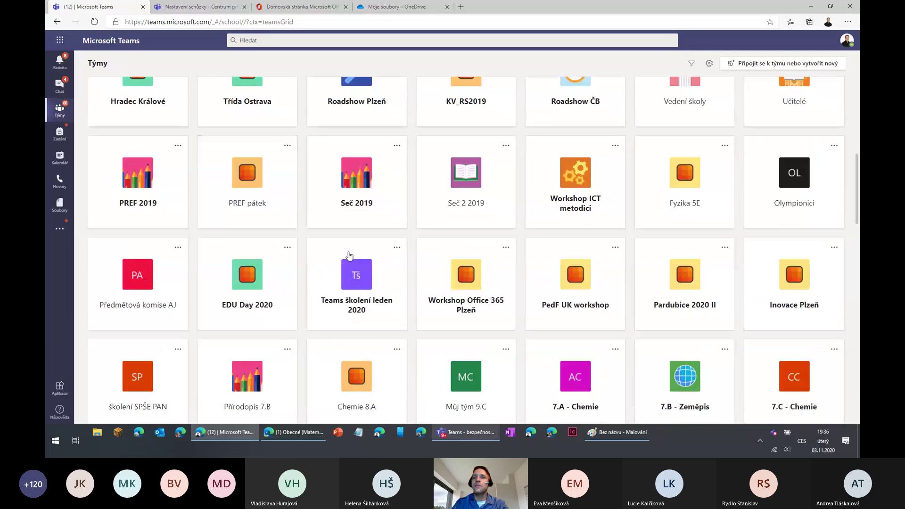
scroll(349, 256, "down", 5)
left_click(462, 336)
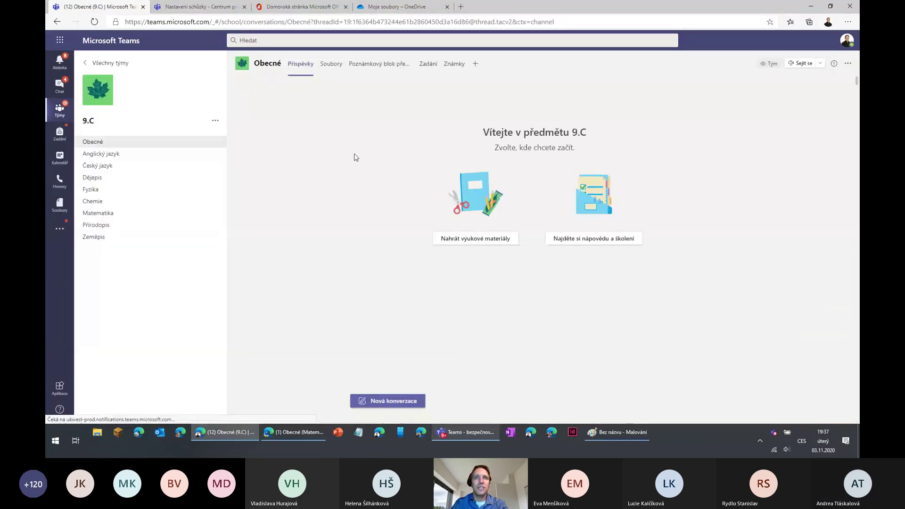
Start setting up the 9.C class notebook as a blank notebook and proceed to the sections of each student's private space
left_click(379, 73)
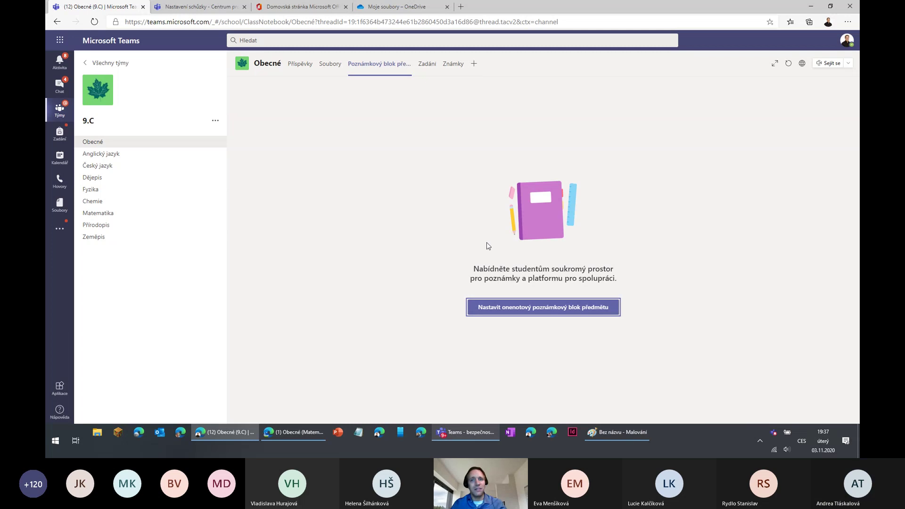
left_click(517, 309)
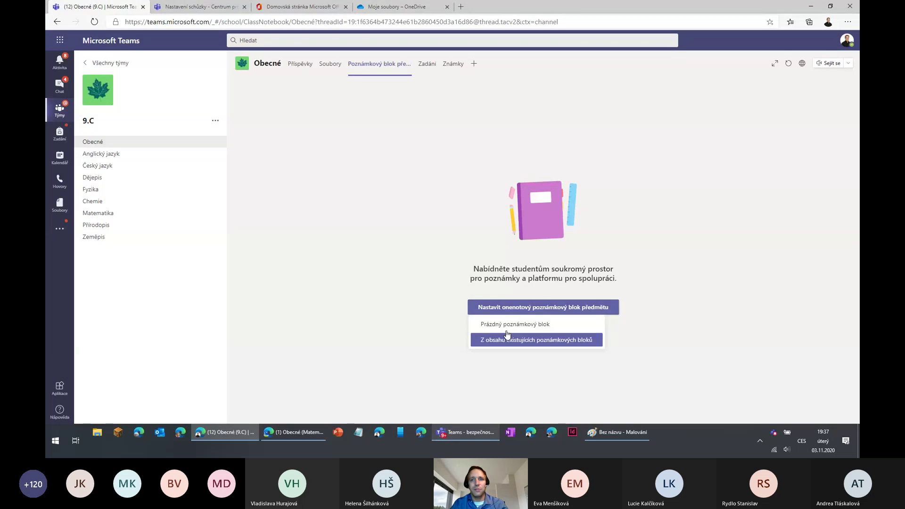
left_click(508, 325)
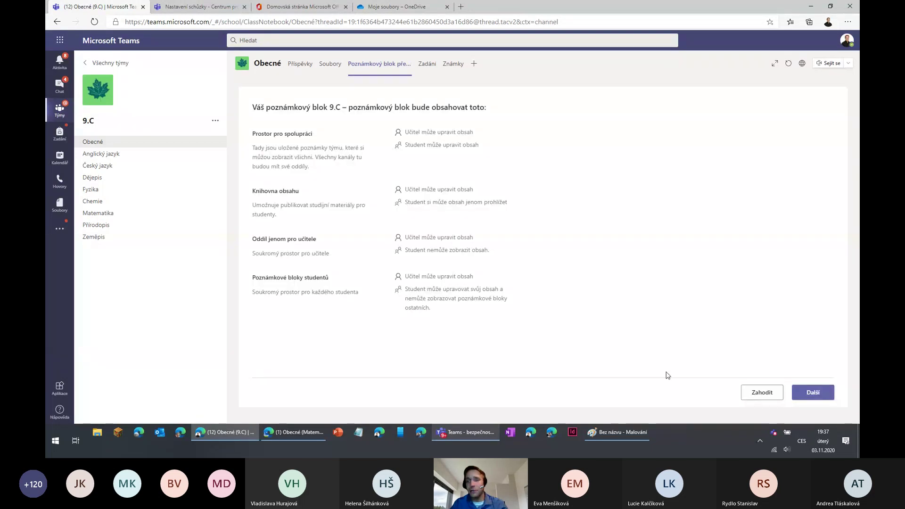
left_click(805, 393)
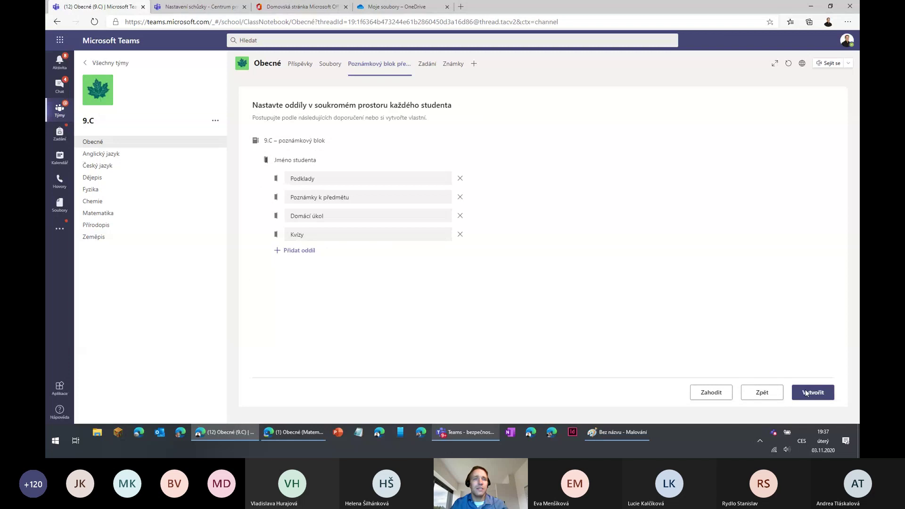
Rename the four student notebook sections, in order, as Angličtina, Matematika, Fyzika and Dějepis
left_click_drag(339, 177, 260, 182)
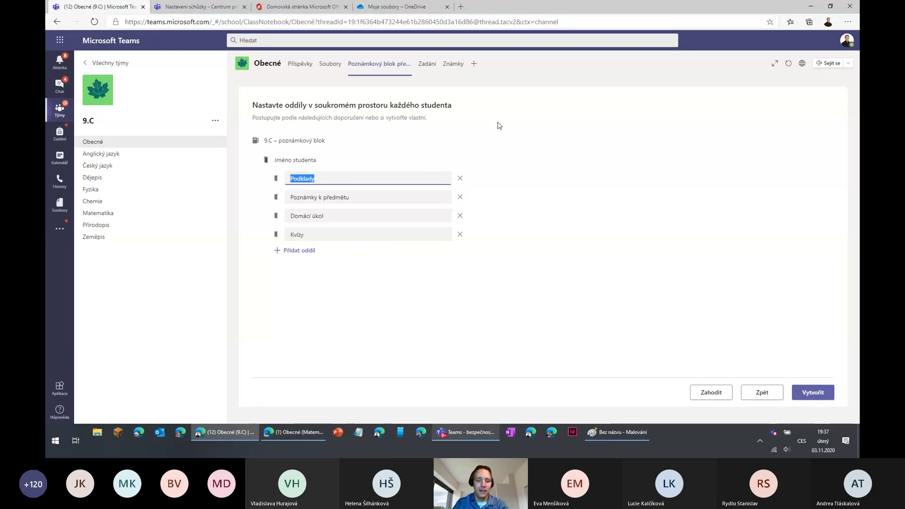
type("Anglič")
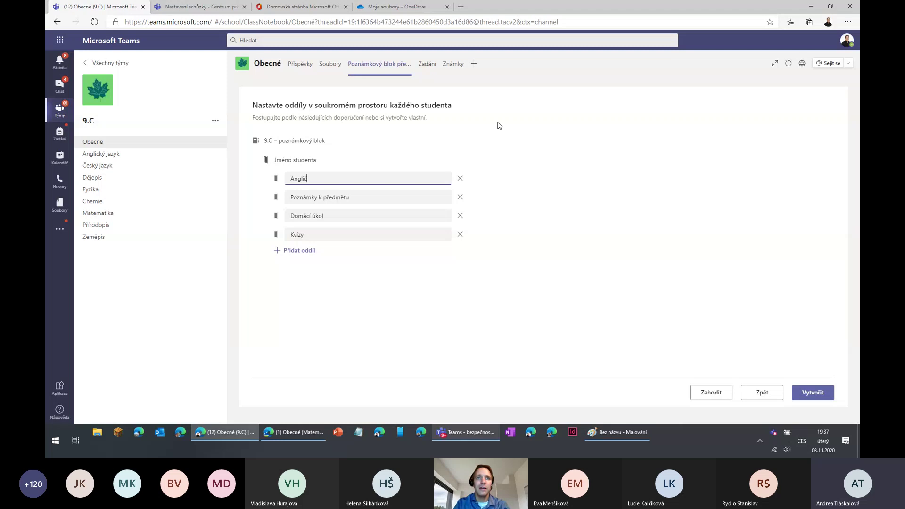
type("tina")
key("Tab")
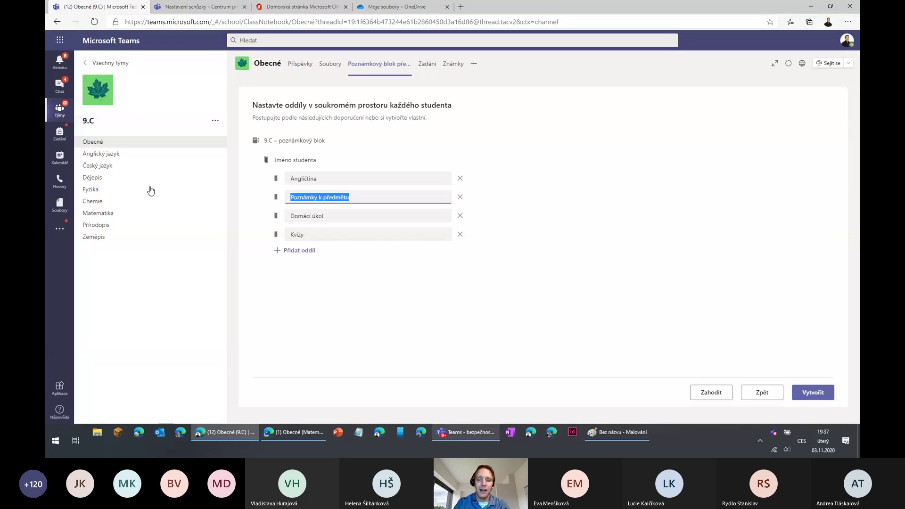
type("Matematika")
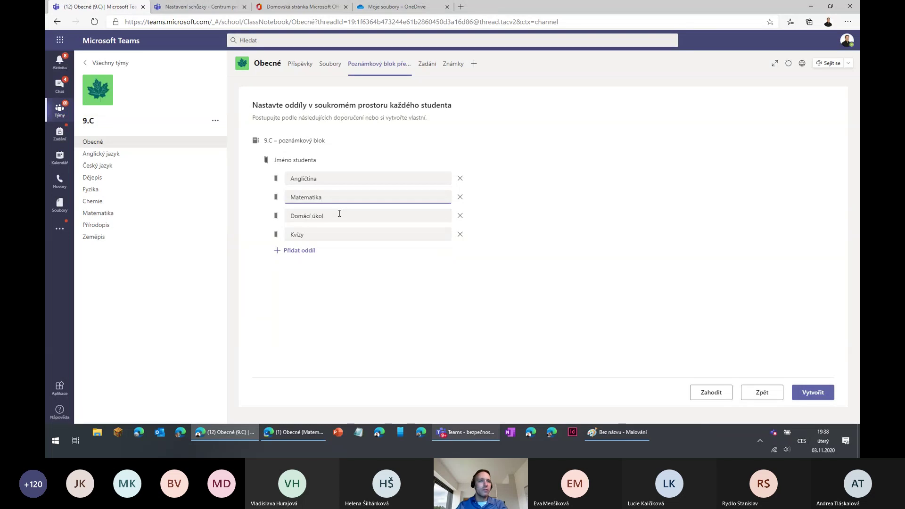
left_click_drag(339, 213, 260, 218)
type("Fyzika")
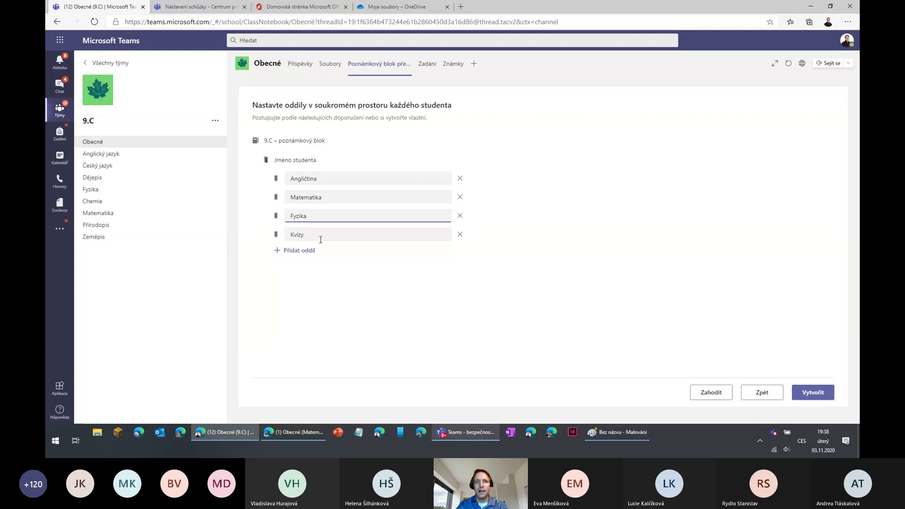
left_click_drag(319, 238, 172, 241)
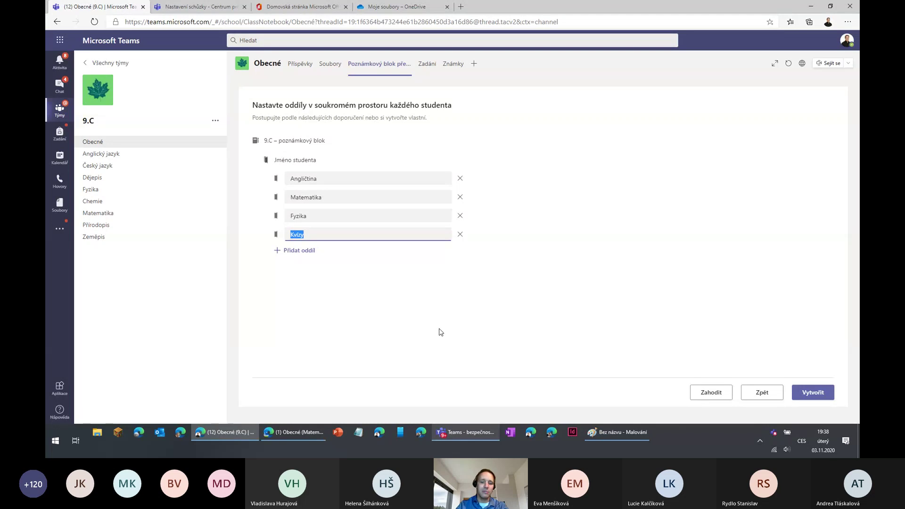
type("Dějepis")
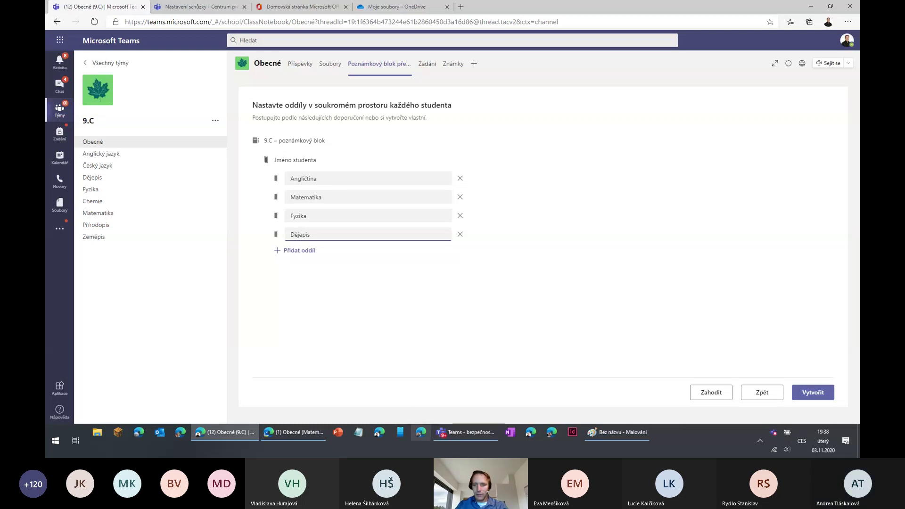
Switch to the Office 365 home page and open the Microsoft 365 admin center from it
key("alt+Tab")
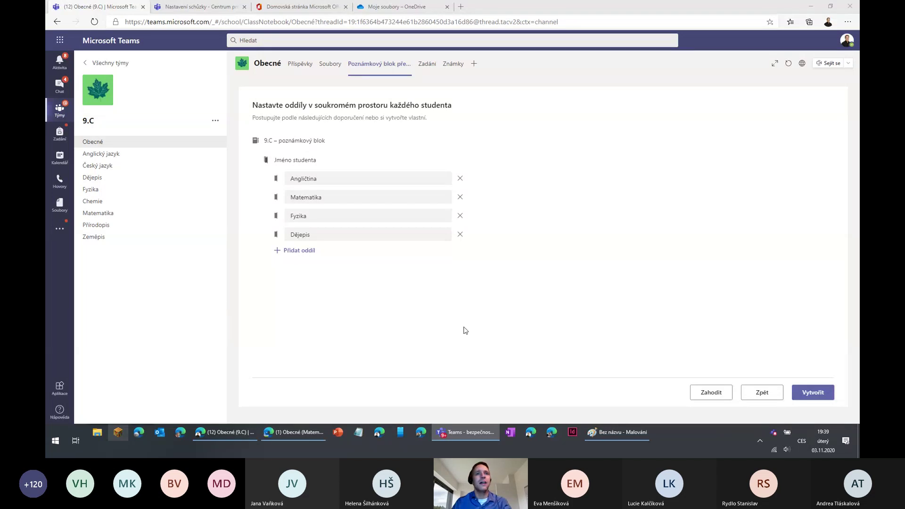
left_click(335, 301)
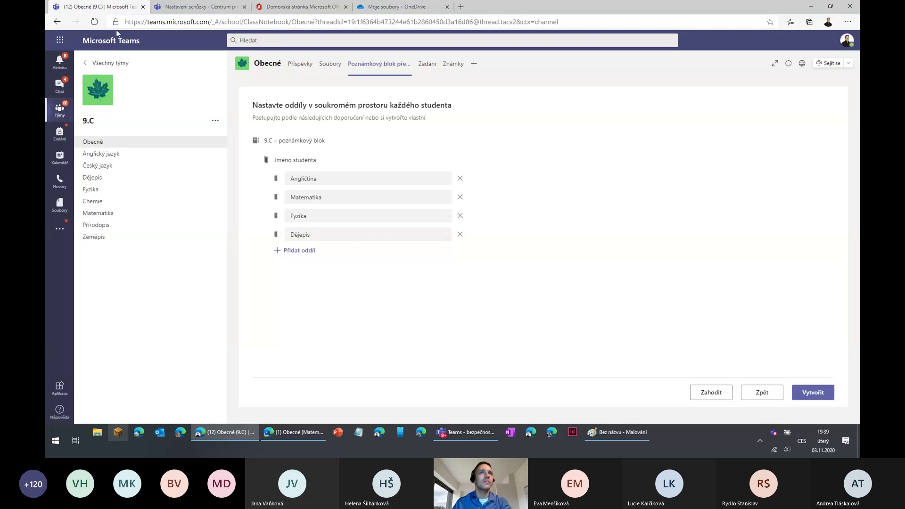
left_click(286, 8)
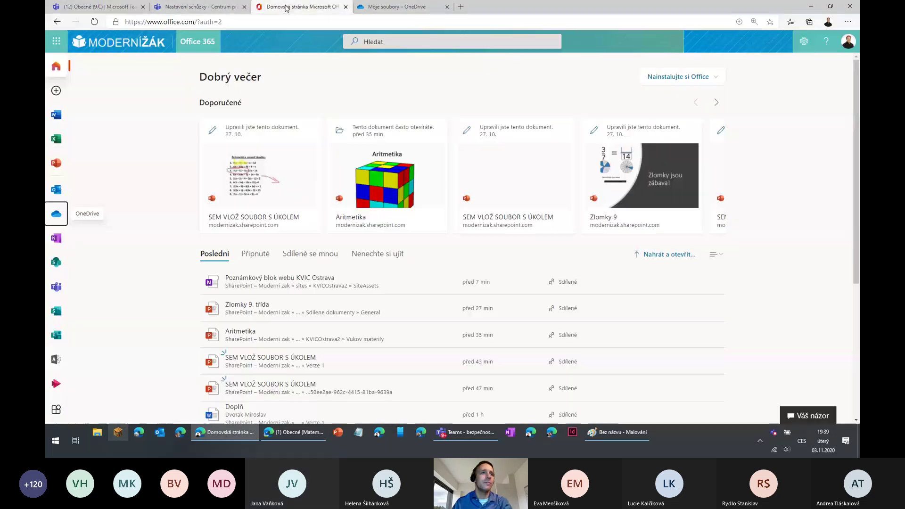
left_click(57, 364)
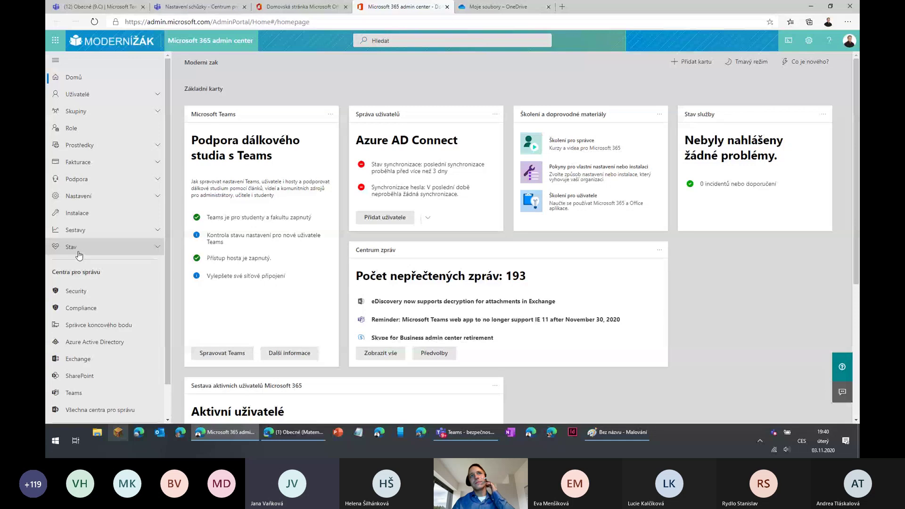
left_click(297, 6)
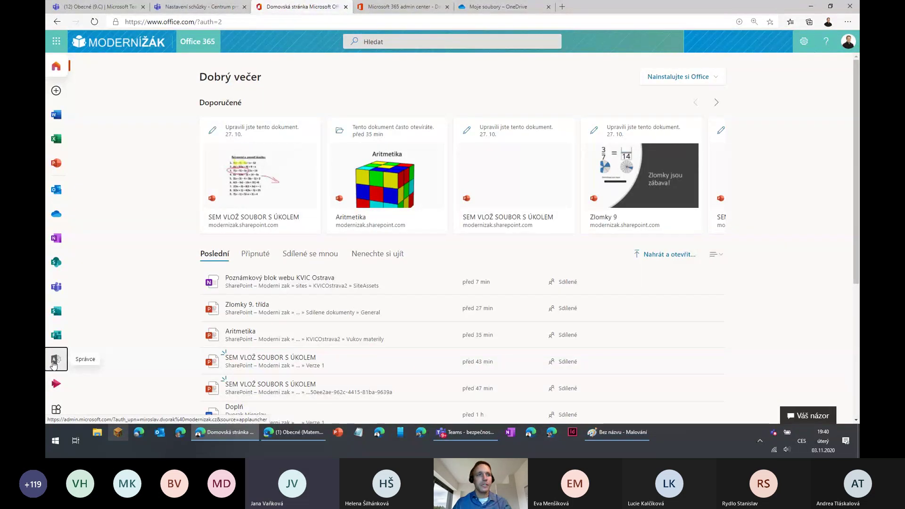
left_click(392, 8)
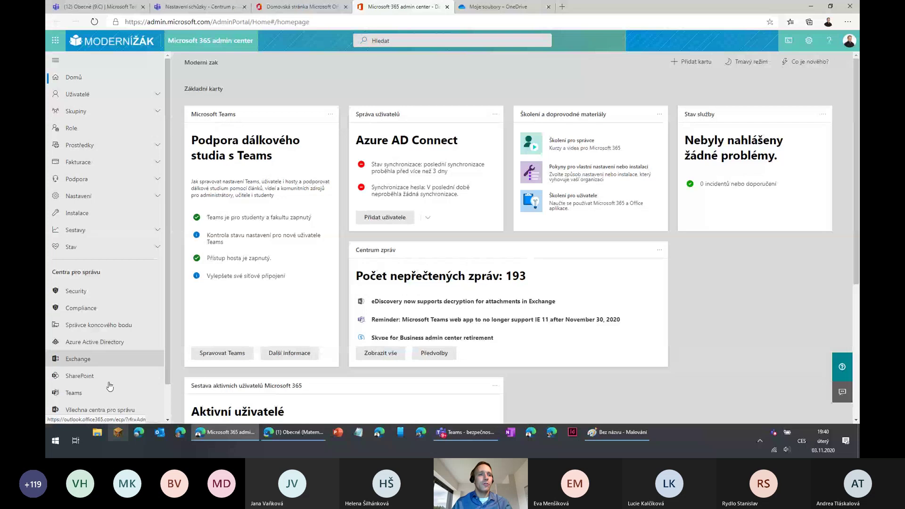
Go from the Microsoft 365 admin center to the Azure Active Directory admin center with the already signed-in account
scroll(79, 404, "down", 2)
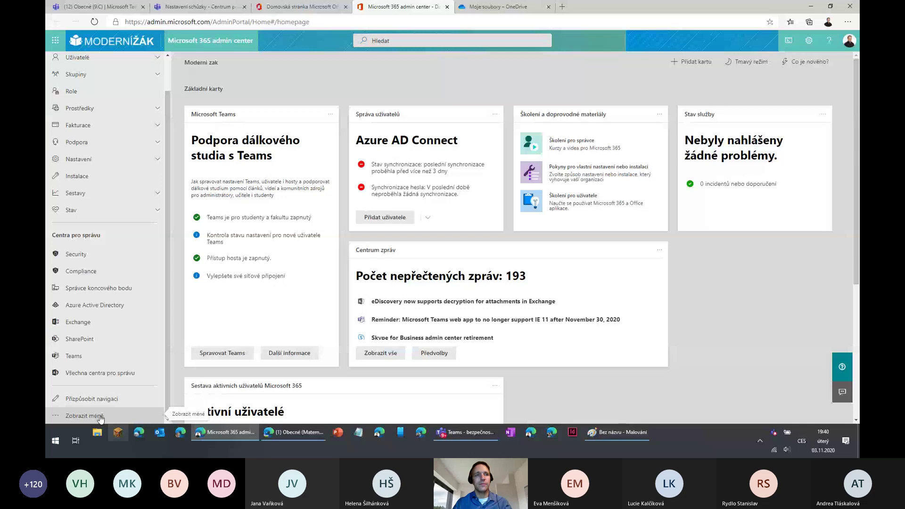
left_click(90, 307)
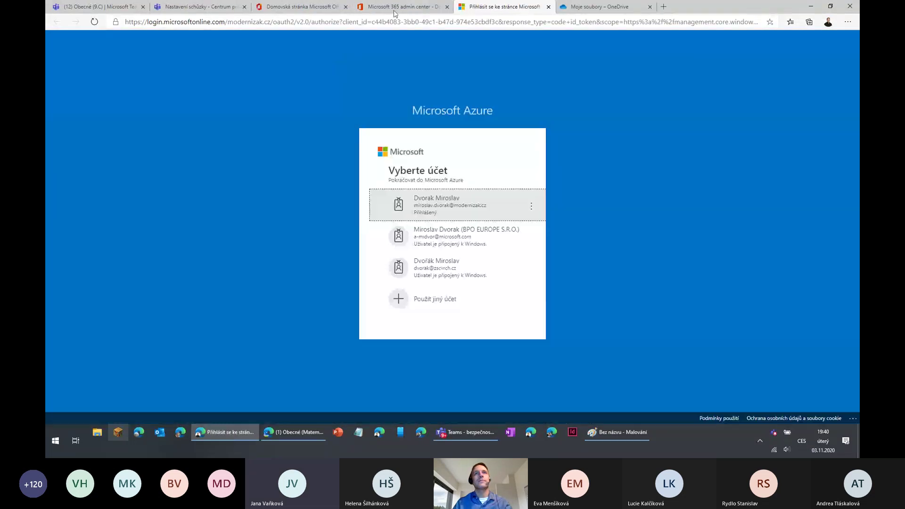
left_click(395, 7)
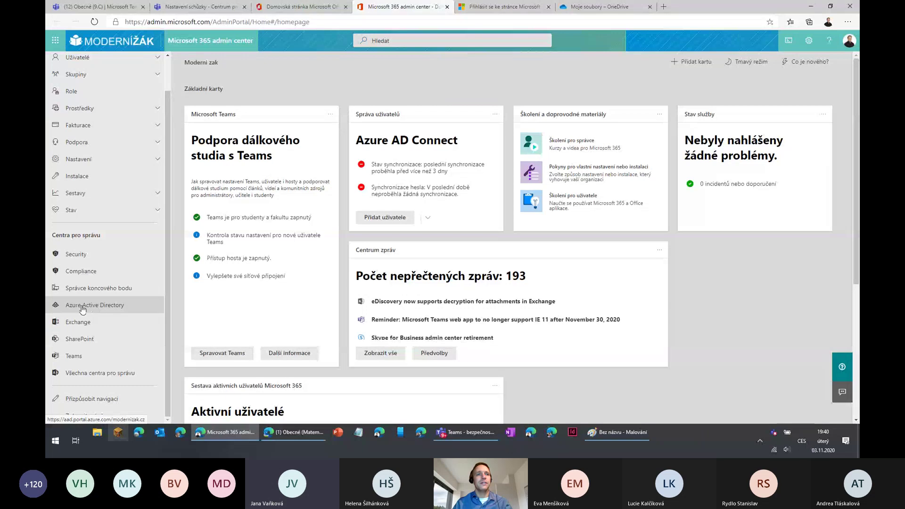
left_click(459, 6)
left_click(399, 209)
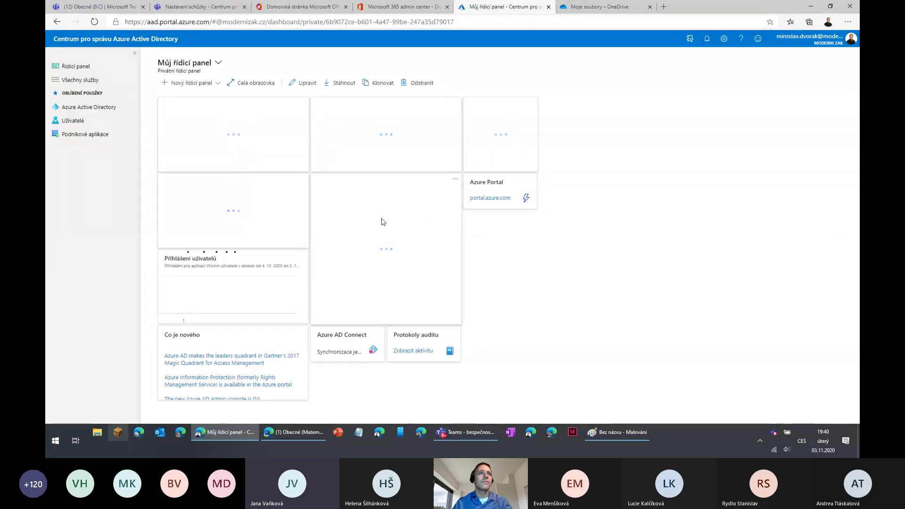
Open the tenant properties (Vlastnosti) in Azure Active Directory and show the setting for enabling security defaults
left_click(87, 107)
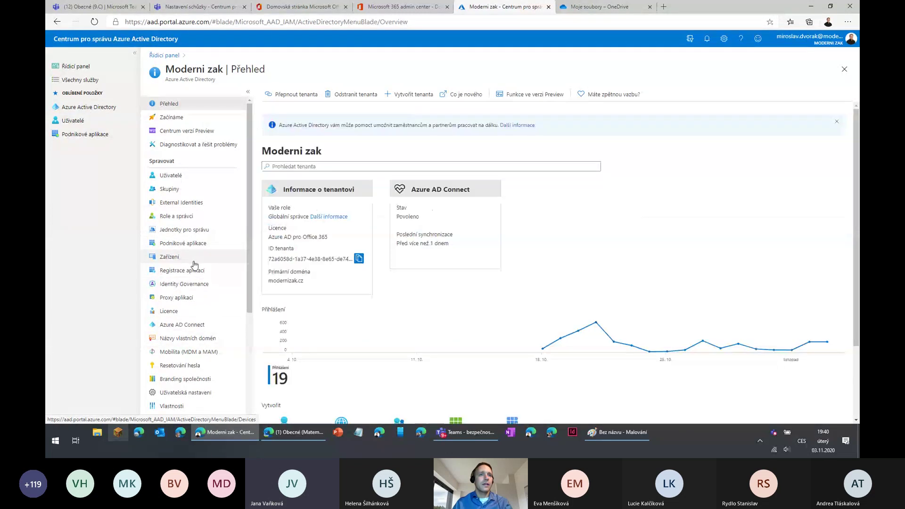
scroll(194, 265, "down", 2)
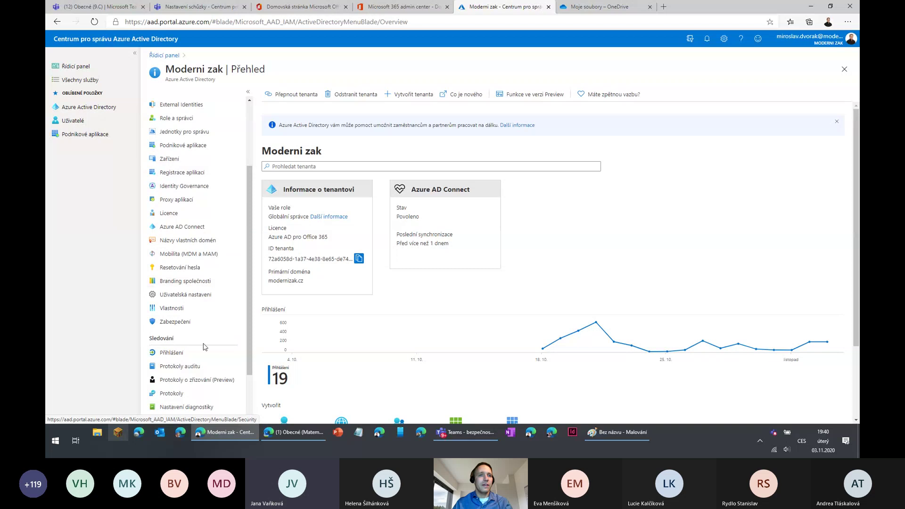
left_click(177, 310)
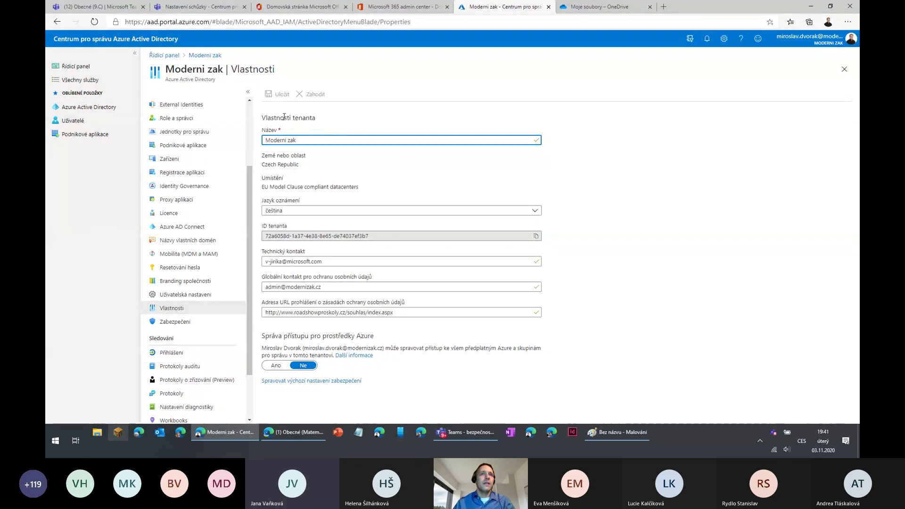
left_click_drag(262, 117, 332, 124)
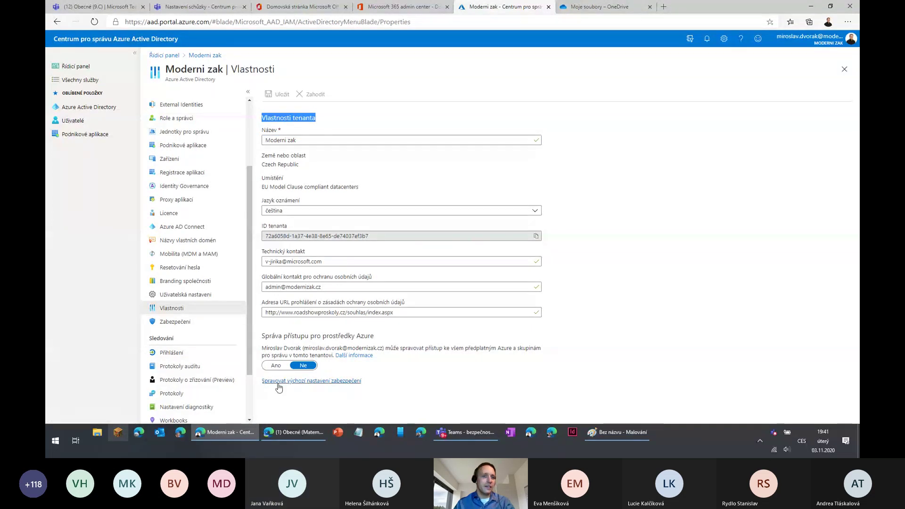
left_click(343, 380)
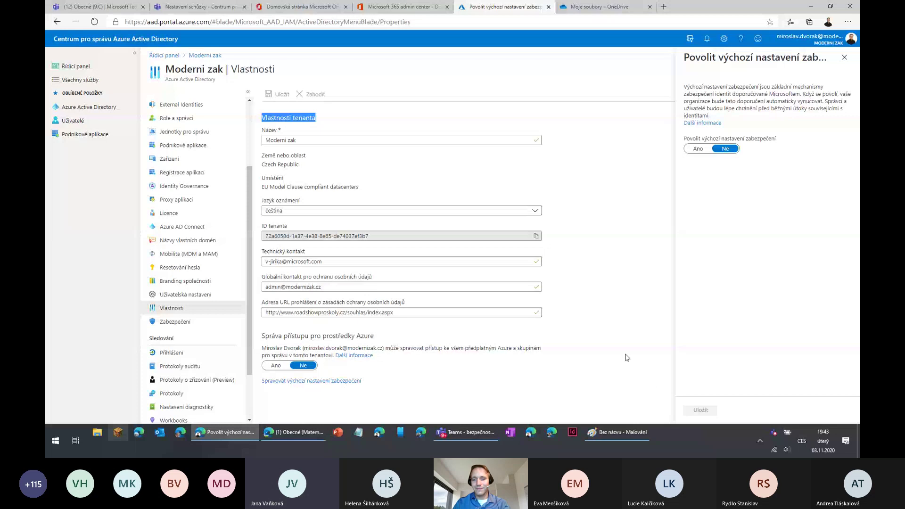
Bring up the Teams meeting window to check the participant list, moving the window around the desktop
mouse_move(464, 432)
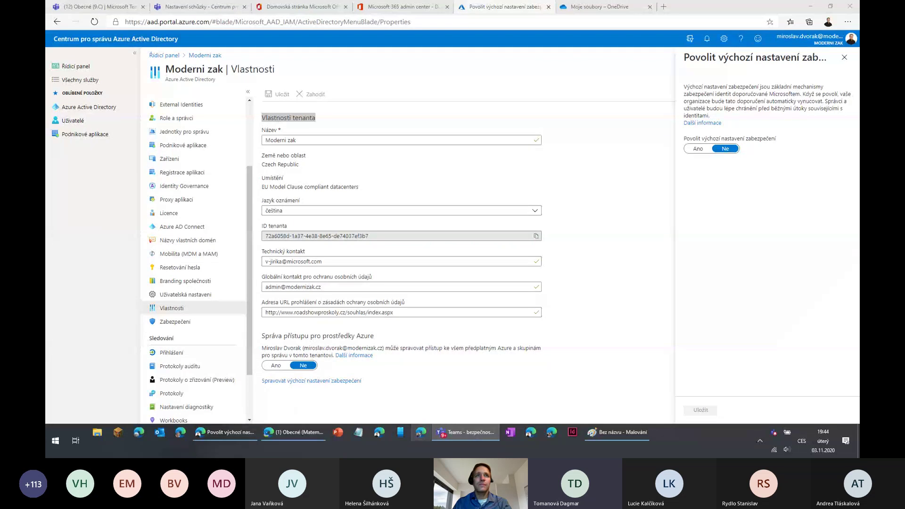
key("alt+Tab")
left_click_drag(137, 82, 165, 20)
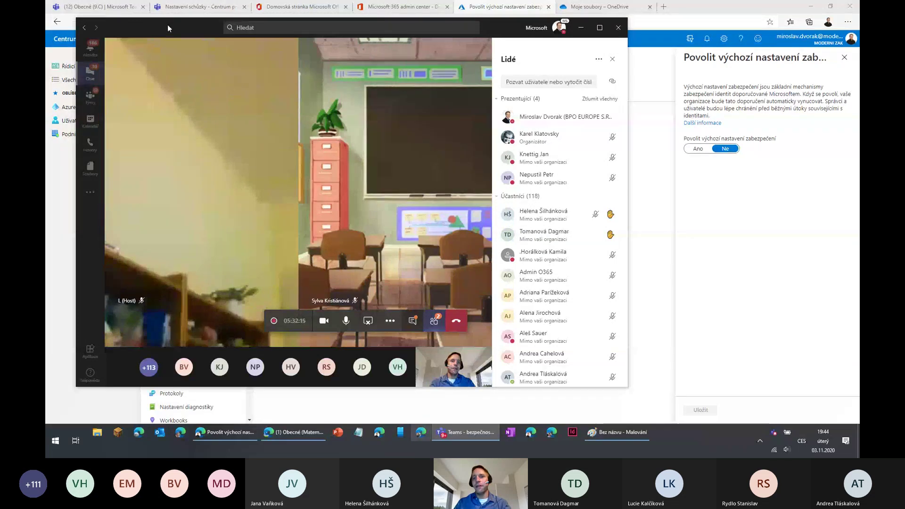
left_click_drag(168, 24, 261, 103)
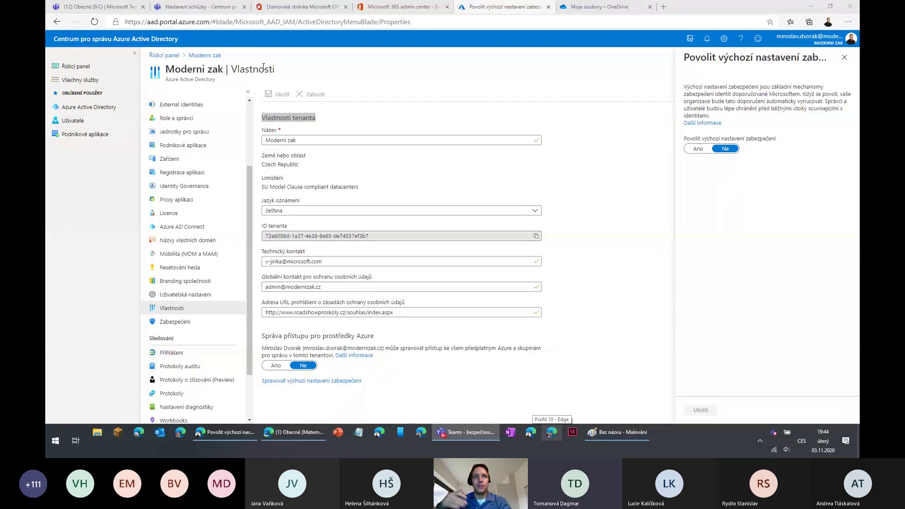
Return to the unfinished class notebook setup of the 9.C team in Teams
left_click(279, 10)
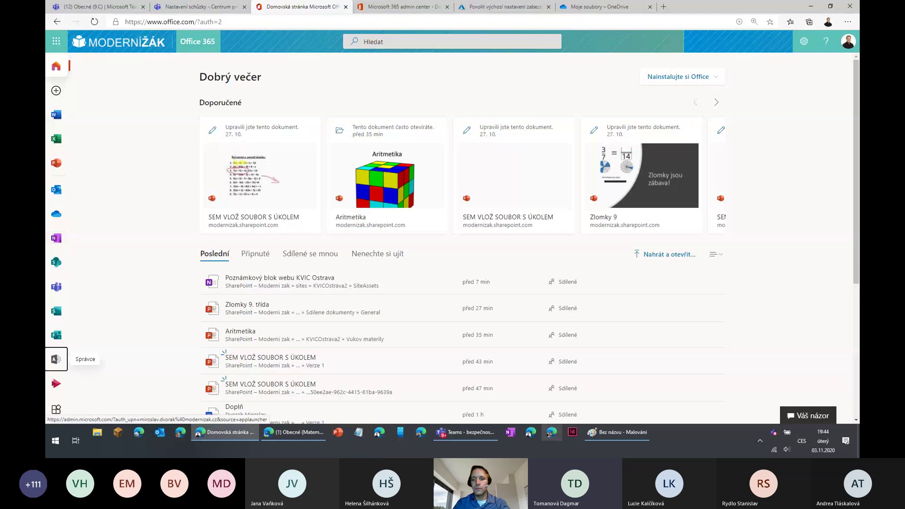
left_click(111, 6)
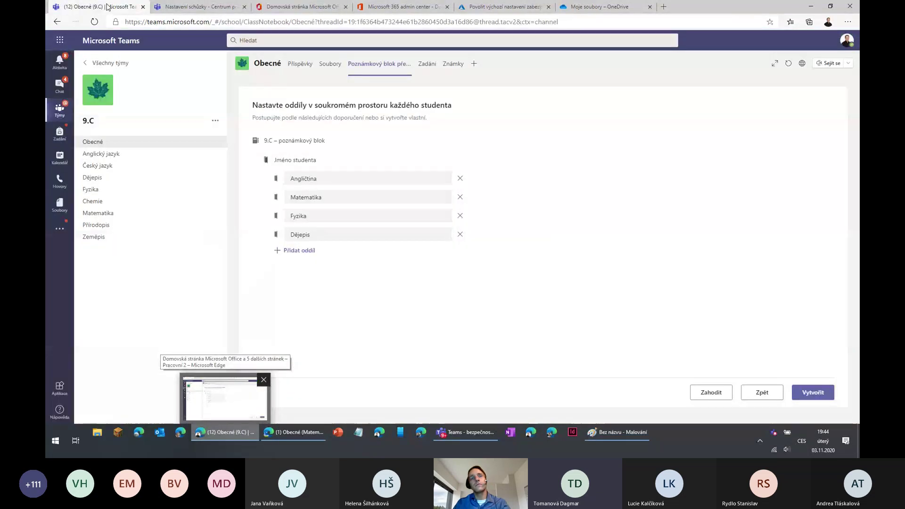
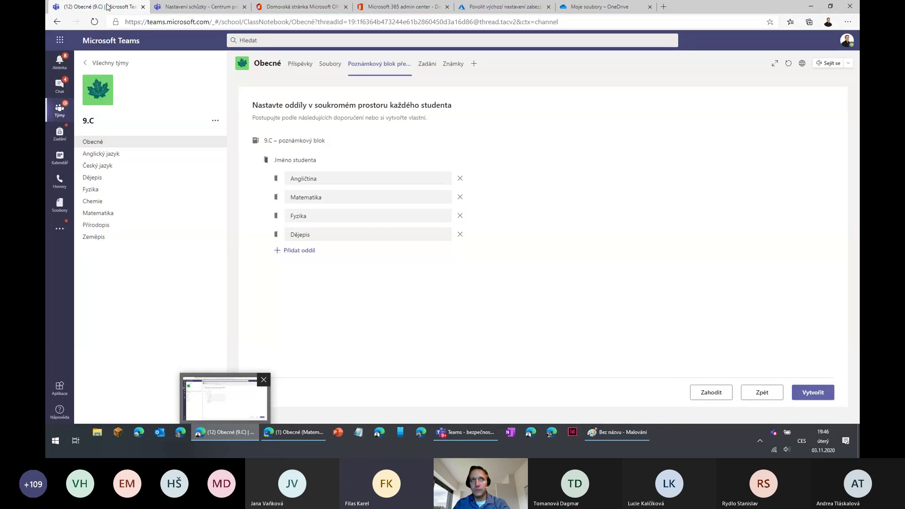
Open the full list of shared libraries (Další knihovny) in OneDrive and look through the frequent and followed ones
left_click(611, 9)
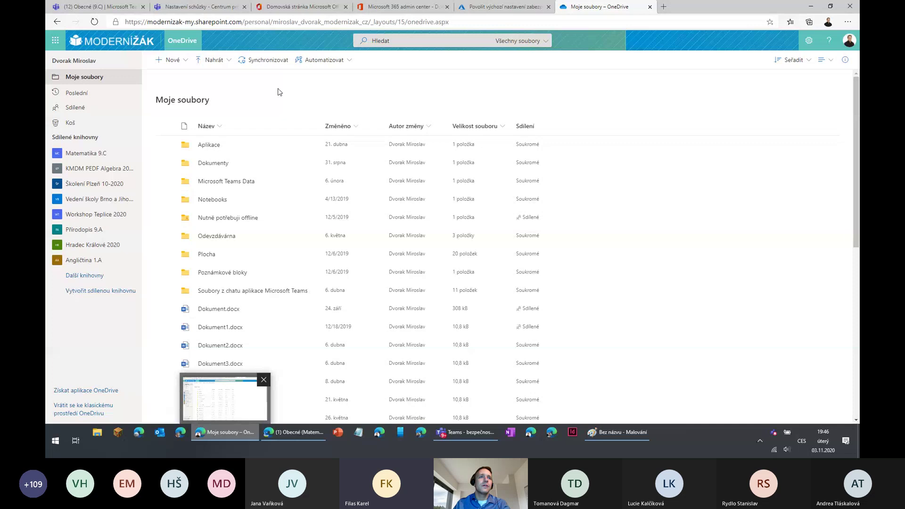
right_click(134, 157)
left_click(109, 151)
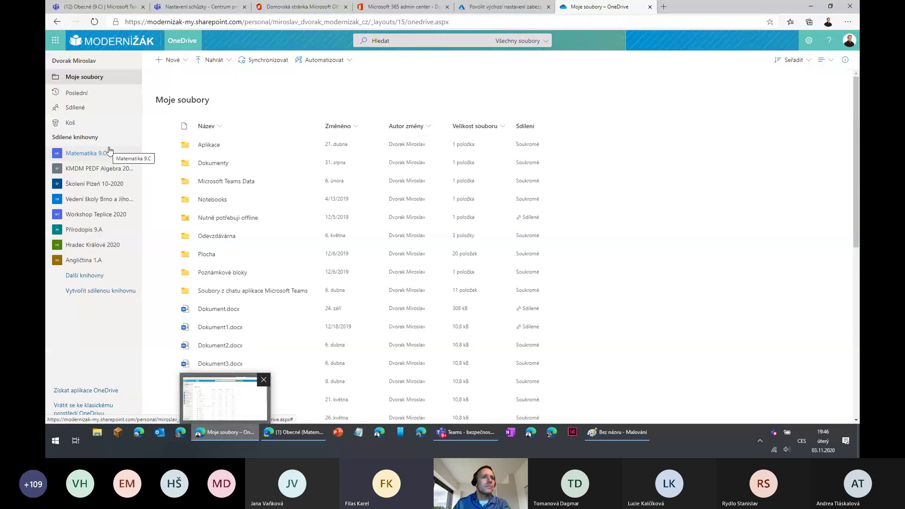
left_click(92, 277)
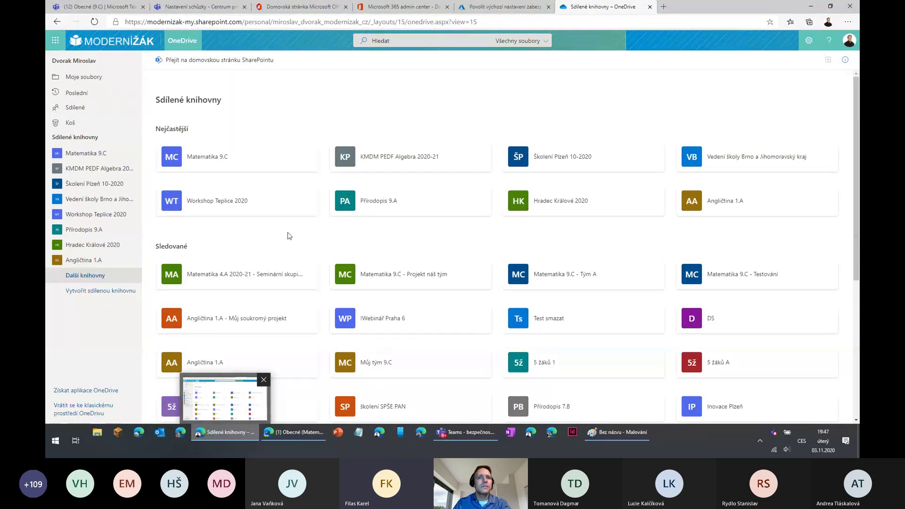
scroll(289, 236, "down", 5)
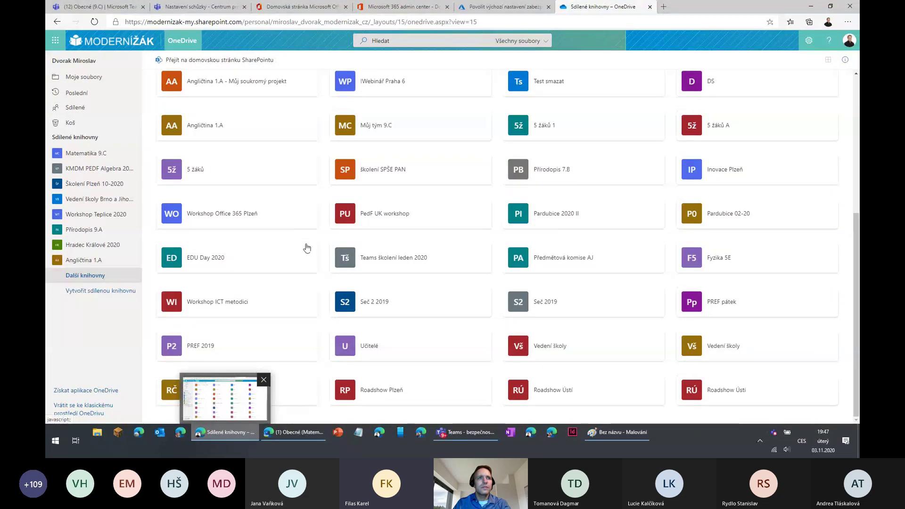
scroll(307, 247, "up", 5)
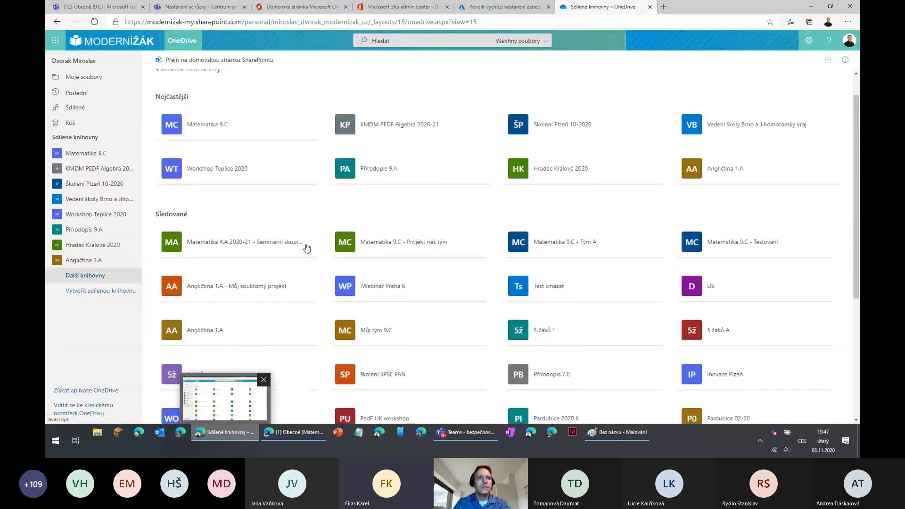
scroll(306, 247, "down", 5)
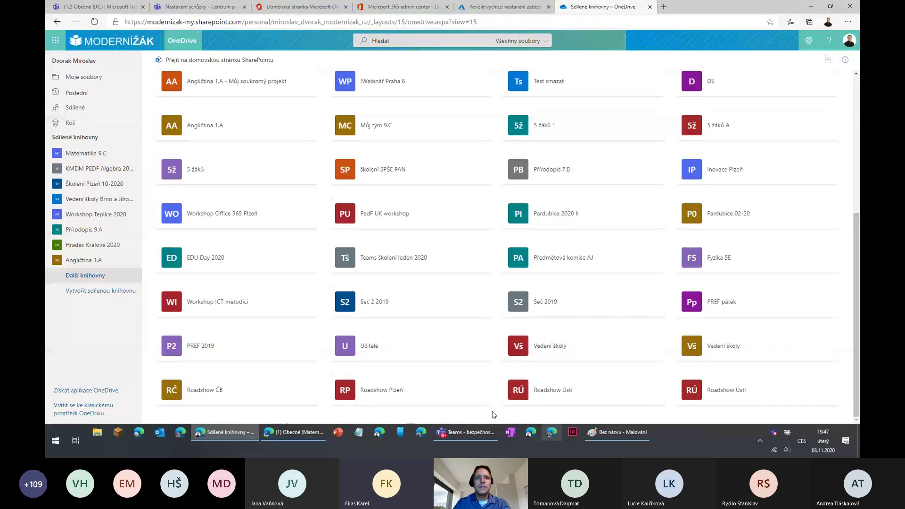
scroll(470, 390, "up", 3)
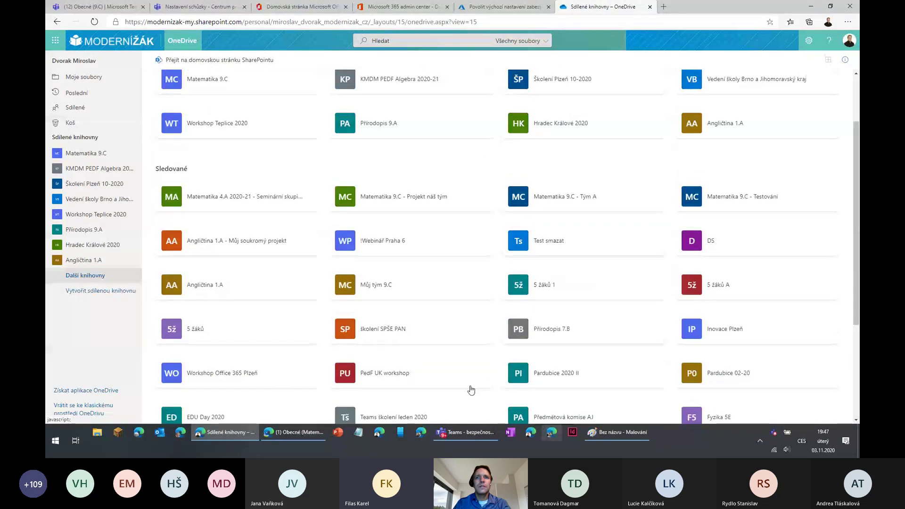
scroll(471, 389, "up", 2)
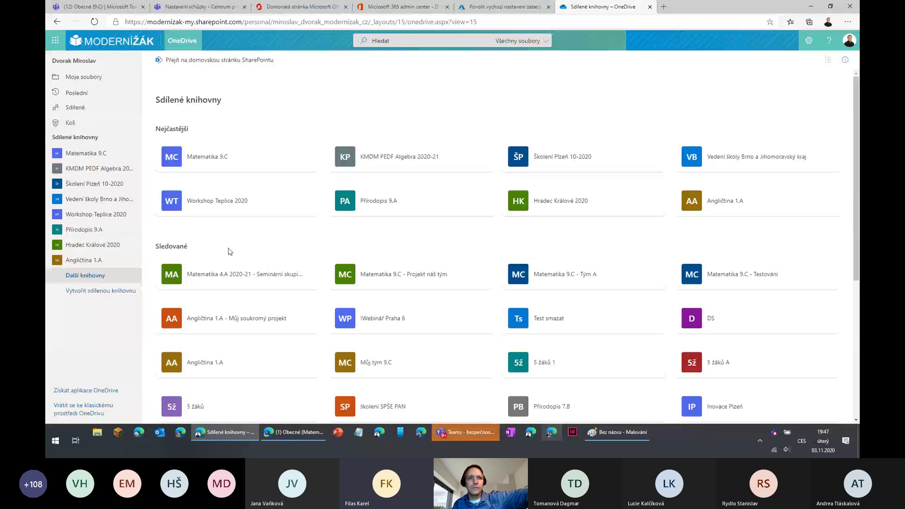
Open the SharePoint home page from the shared libraries, and show the KMDM PEDF Algebra 2020-21 library in OneDrive
left_click(204, 64)
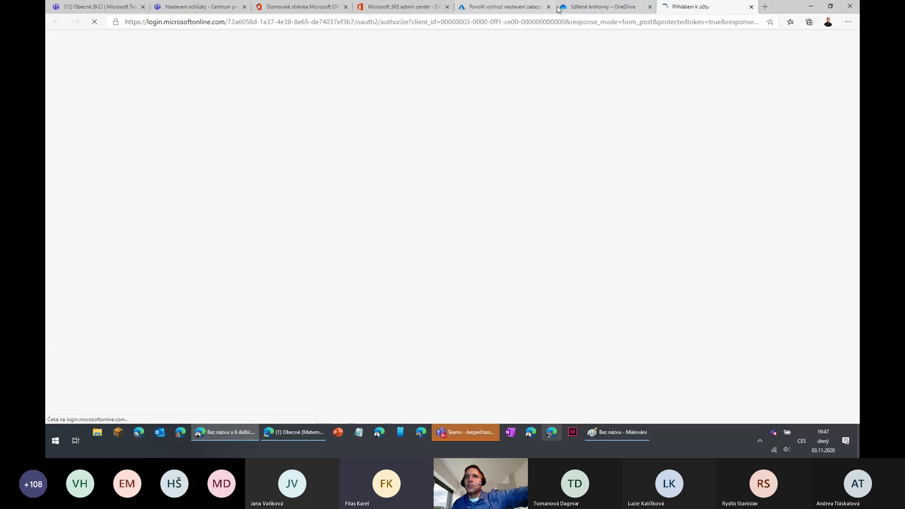
left_click(610, 9)
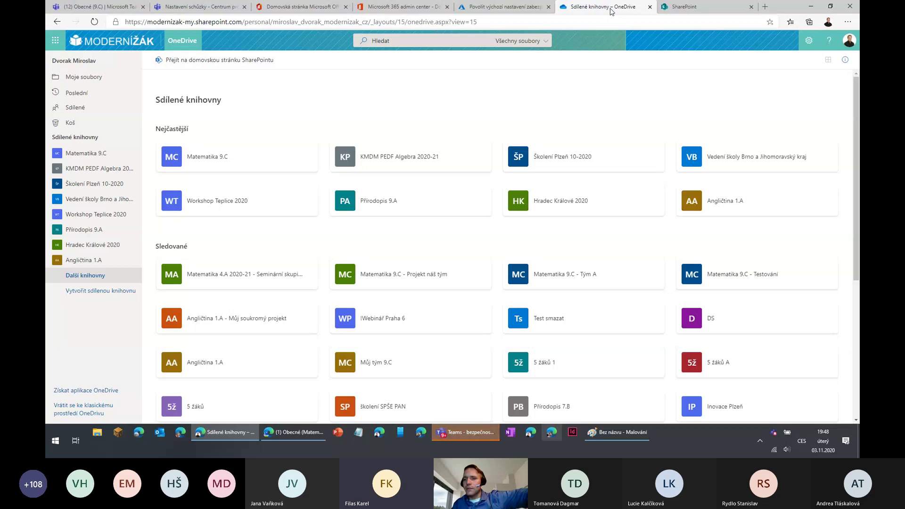
left_click(685, 9)
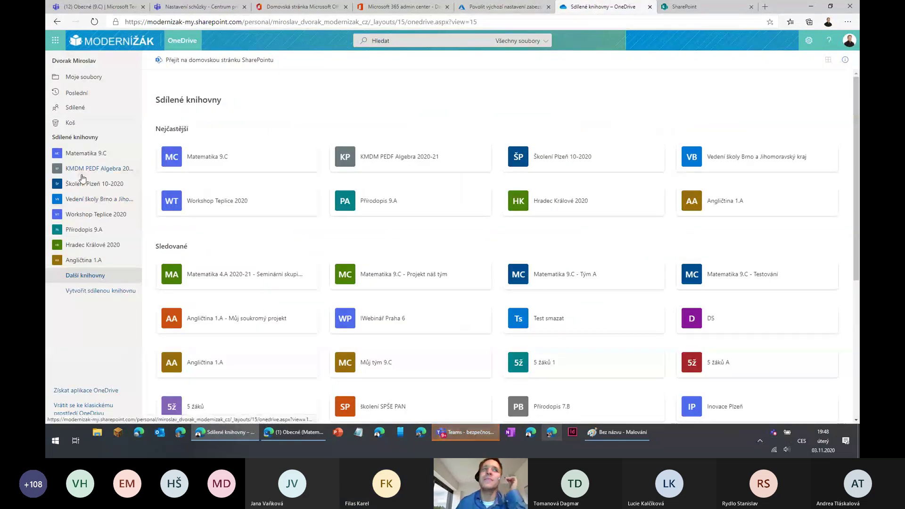
left_click(132, 171)
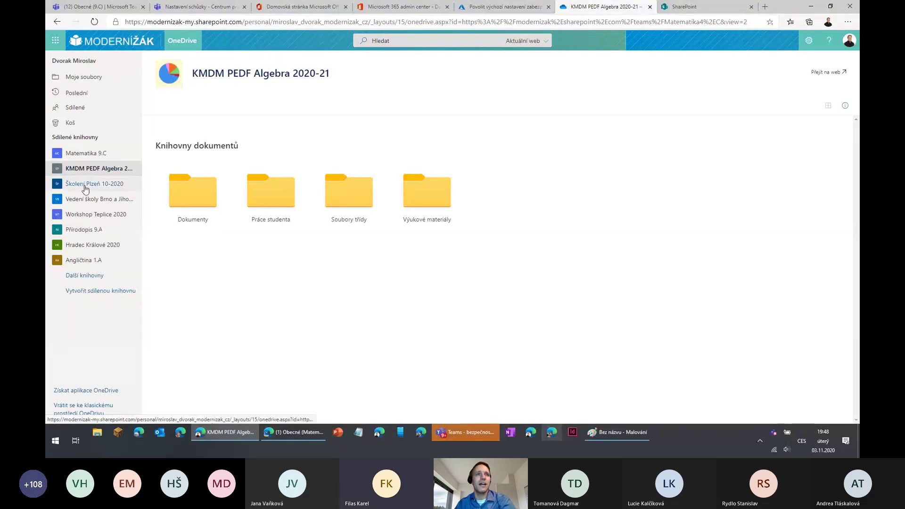
Show all frequent sites (Časté weby) in SharePoint, look through them, and return to the SharePoint start page
left_click(679, 6)
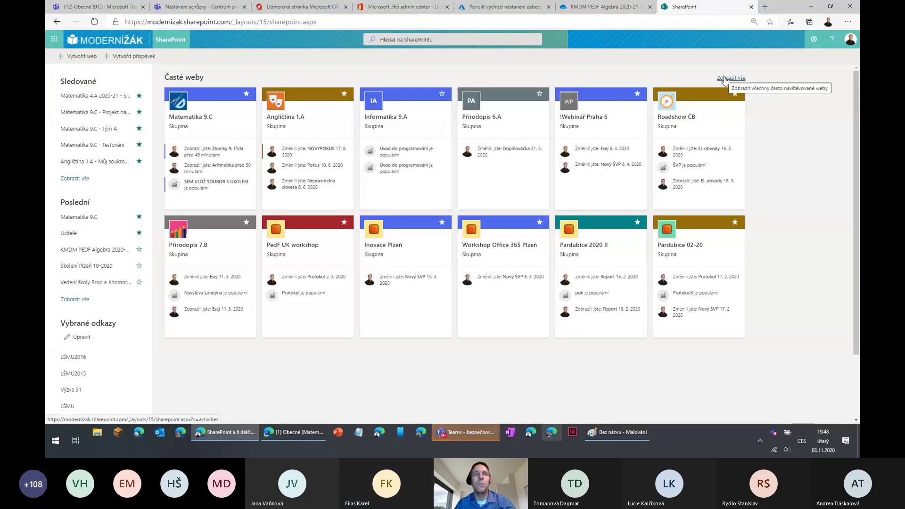
left_click(606, 7)
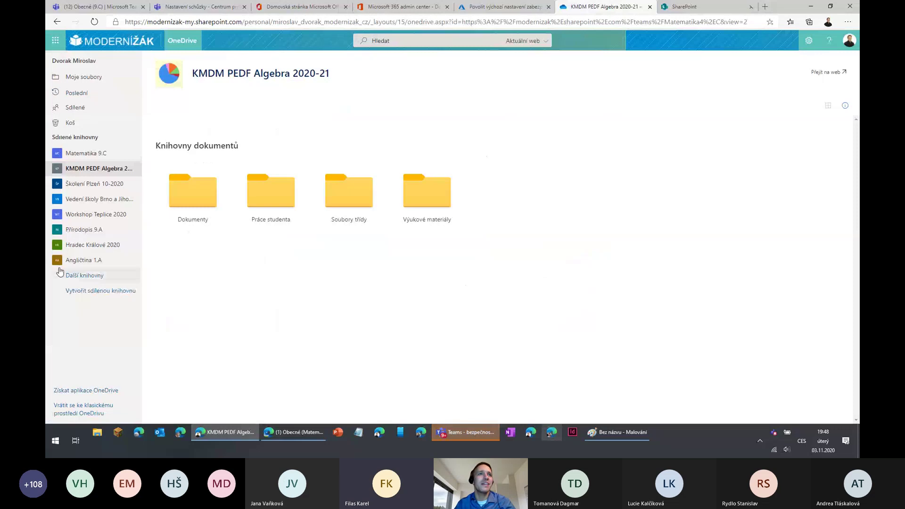
left_click(707, 6)
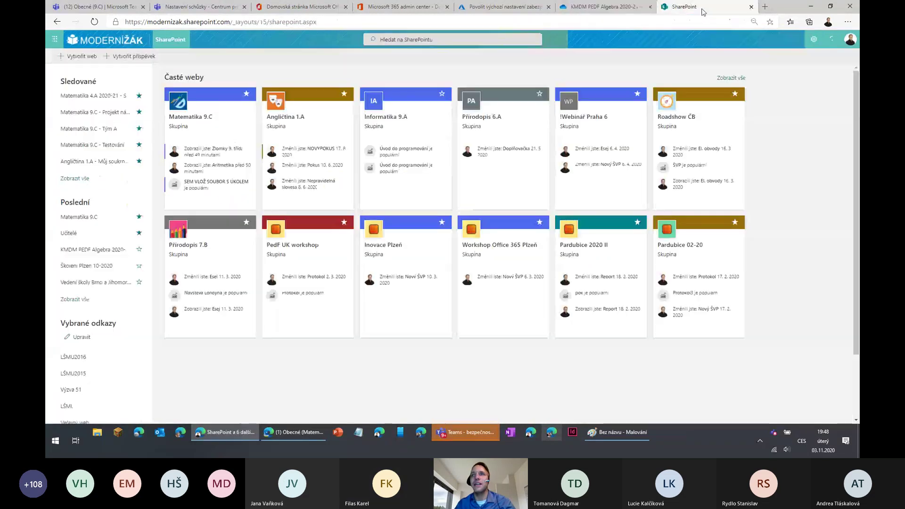
left_click(722, 79)
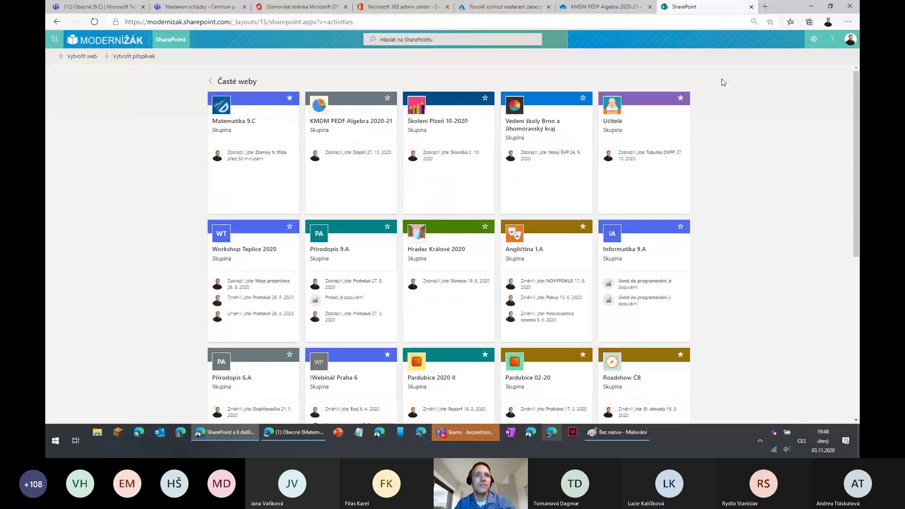
scroll(550, 262, "down", 5)
scroll(550, 264, "up", 5)
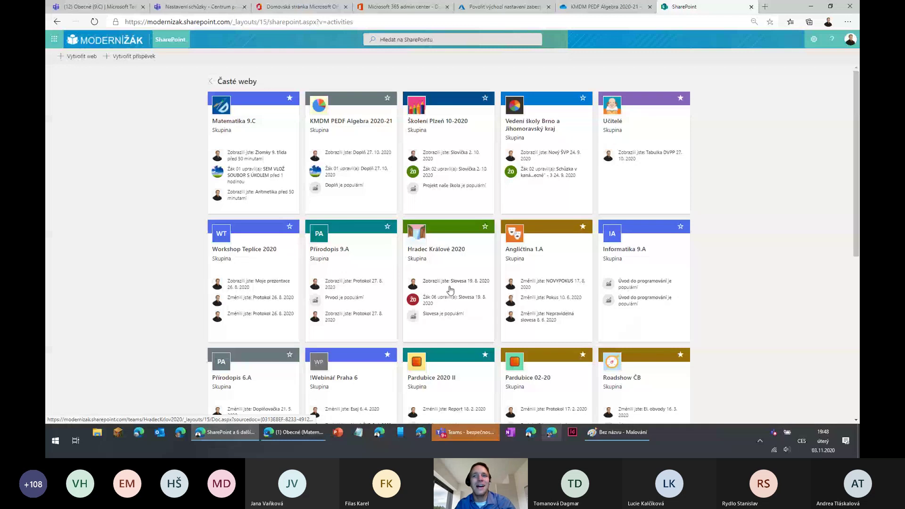
scroll(605, 309, "down", 6)
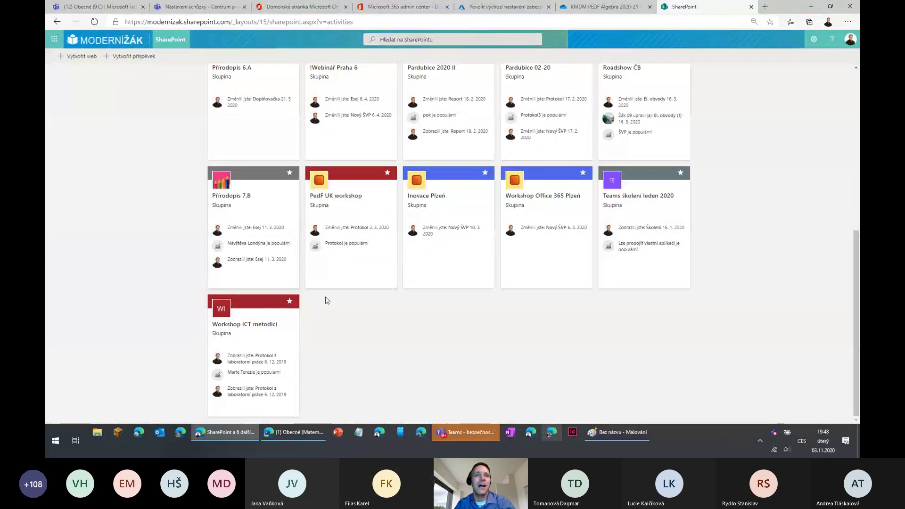
scroll(298, 319, "up", 6)
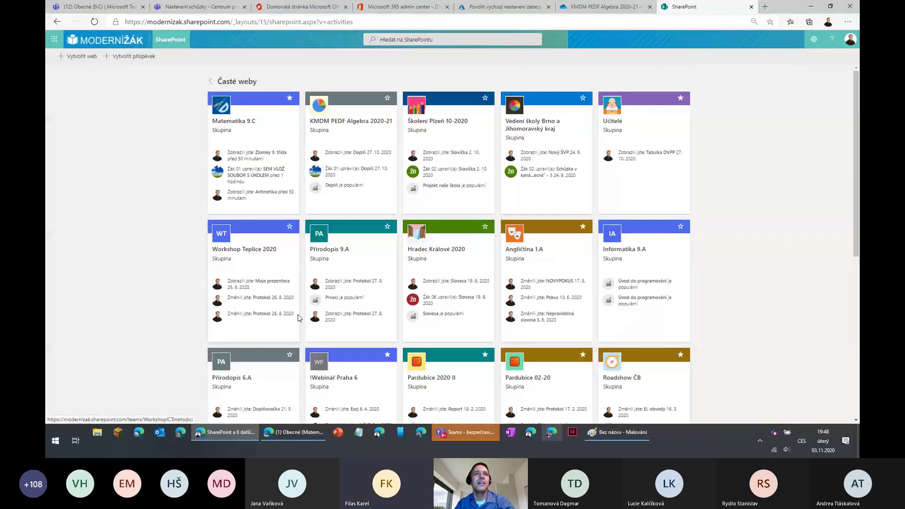
left_click(211, 81)
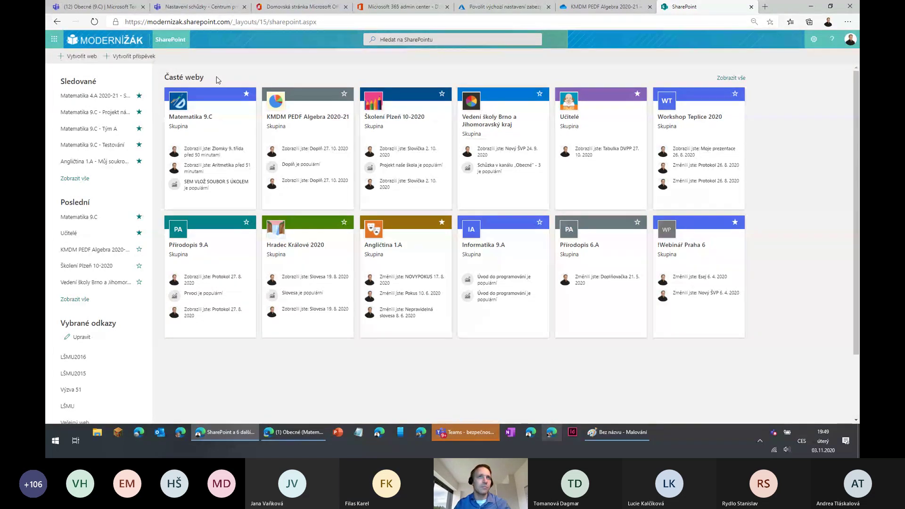
Close the SharePoint page and show the files (Soubory) of the 9.C team's Obecné channel in Teams
left_click(751, 7)
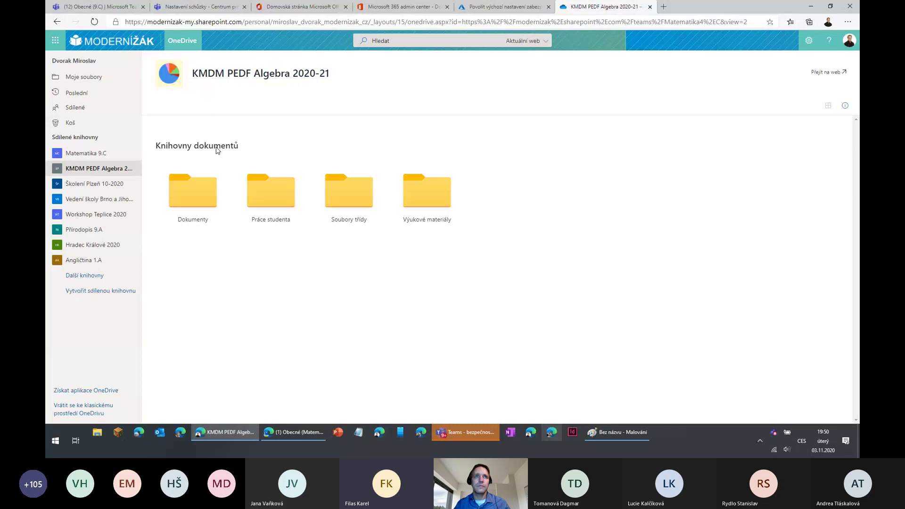
left_click(203, 7)
left_click(97, 8)
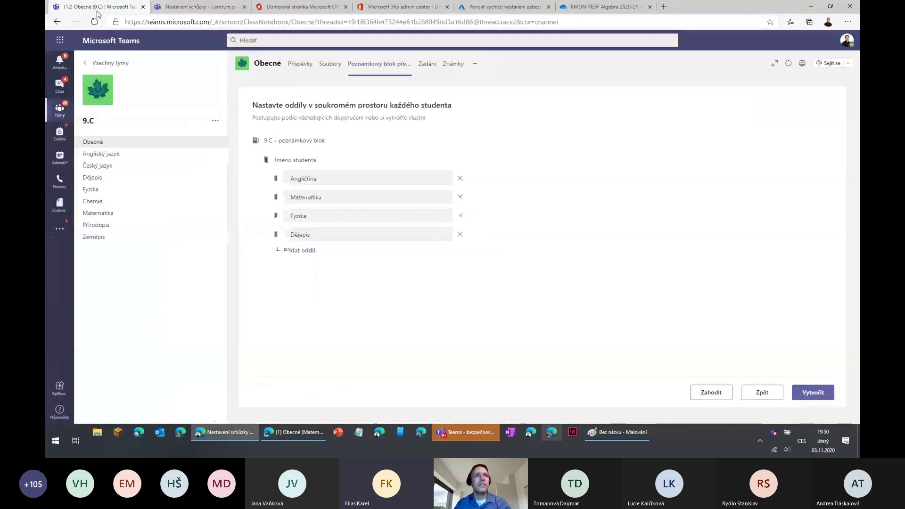
left_click(338, 69)
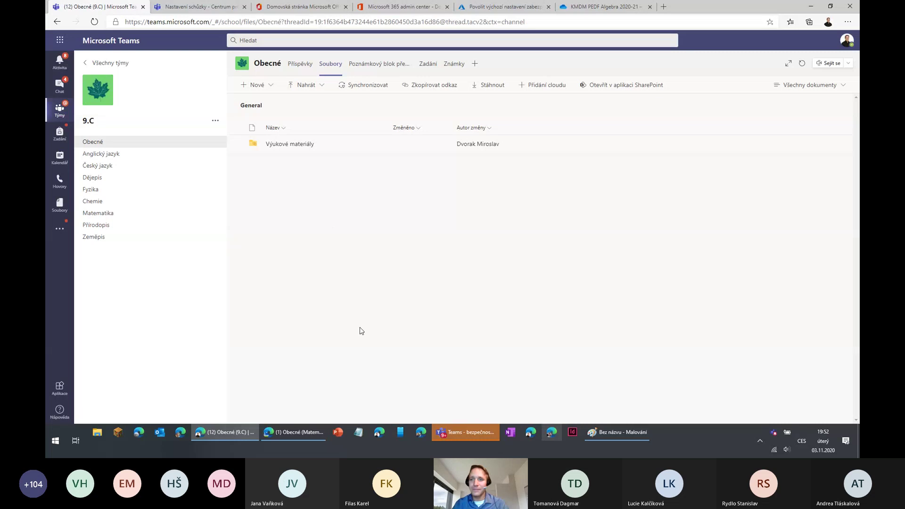
Go from Teams to the Office 365 home page at office.com
mouse_move(466, 432)
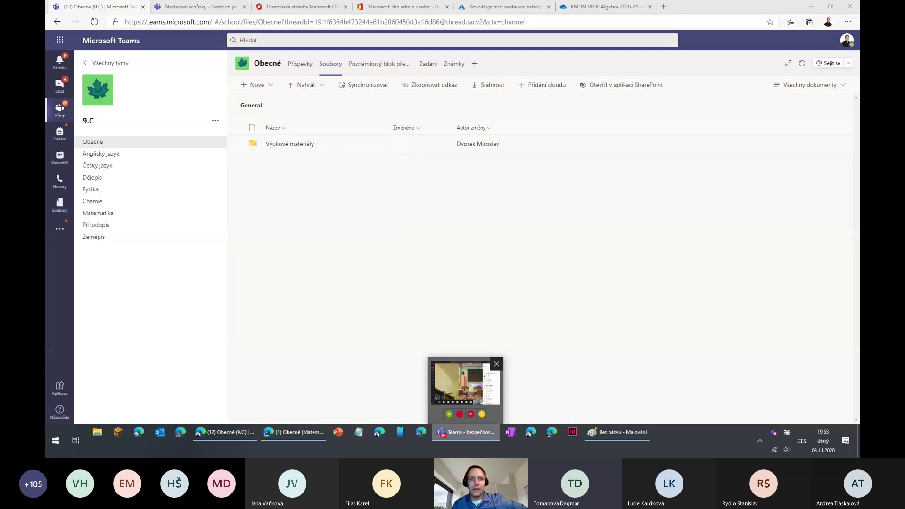
left_click(174, 20)
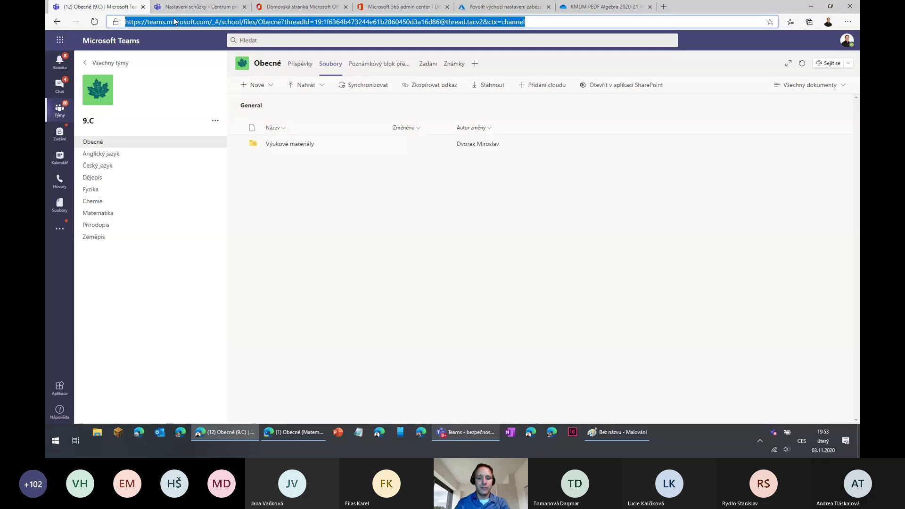
type("office.com")
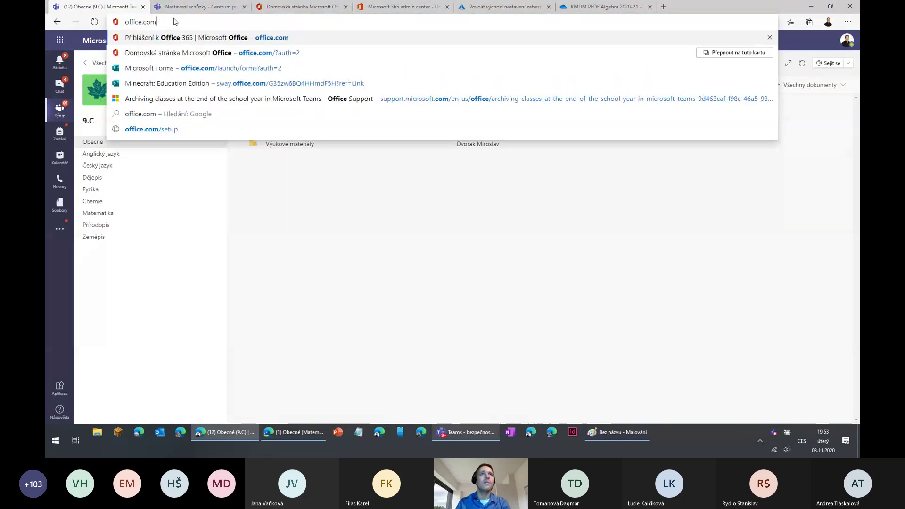
key("Return")
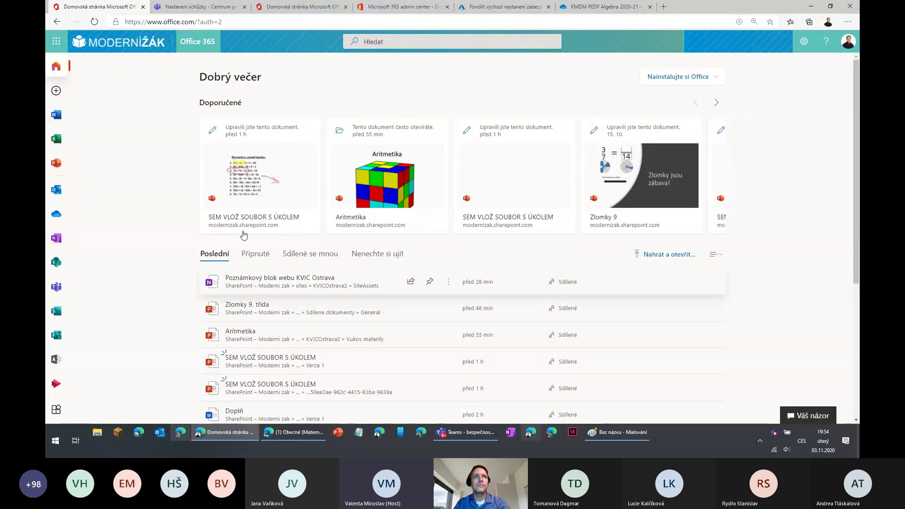
Return from the Office 365 home page to the Teams web app
left_click(165, 24)
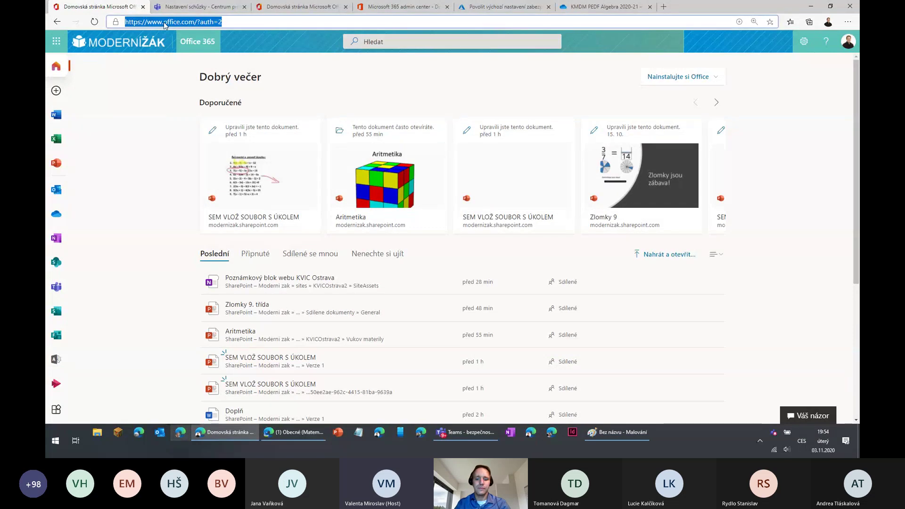
type("team")
key("Return")
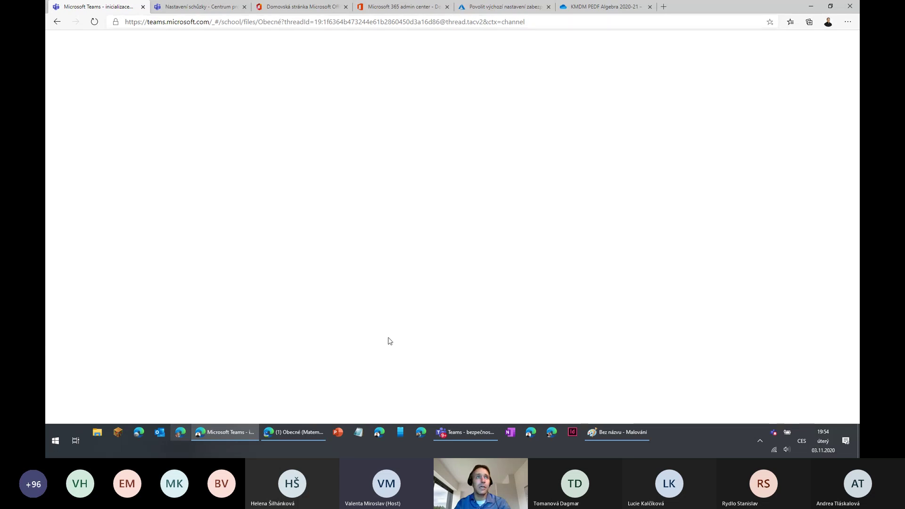
Search the web for "uservoice education" in a new browser tab and open the Microsoft Education suggestion portal at edu.uservoice.com
left_click(177, 22)
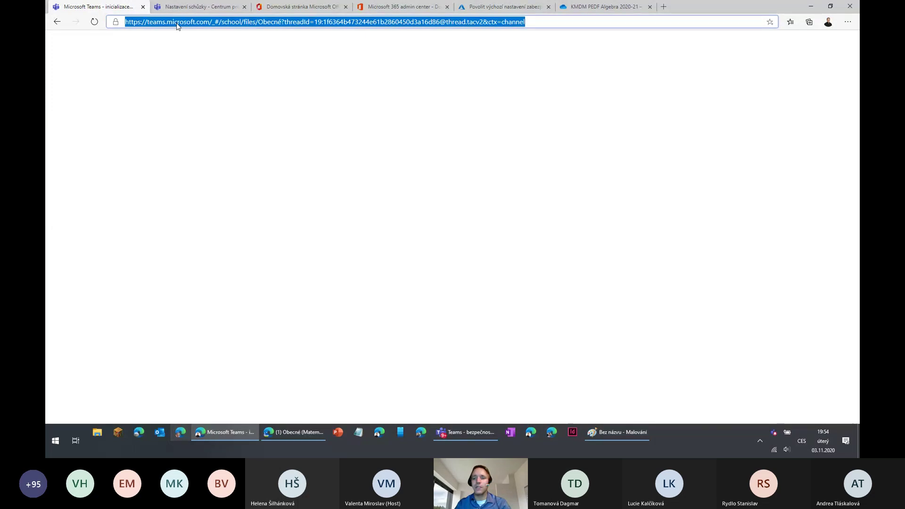
left_click(666, 10)
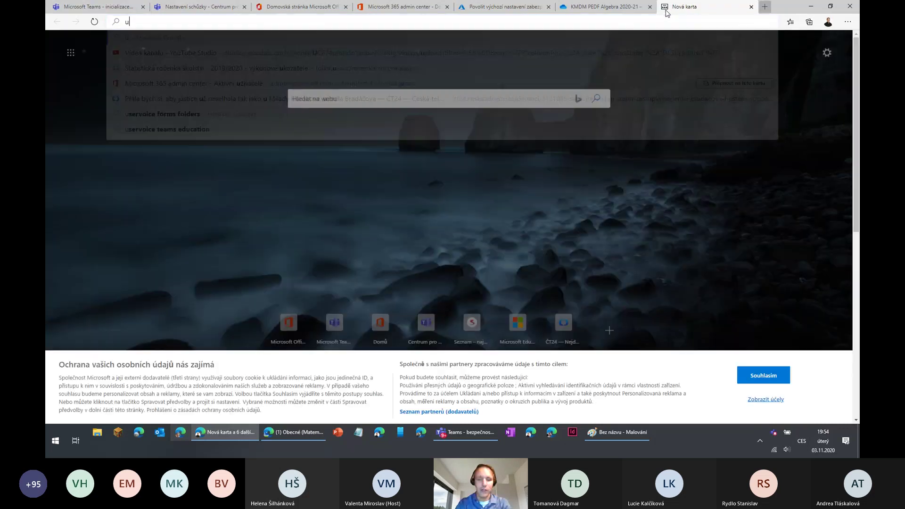
type("uservoice")
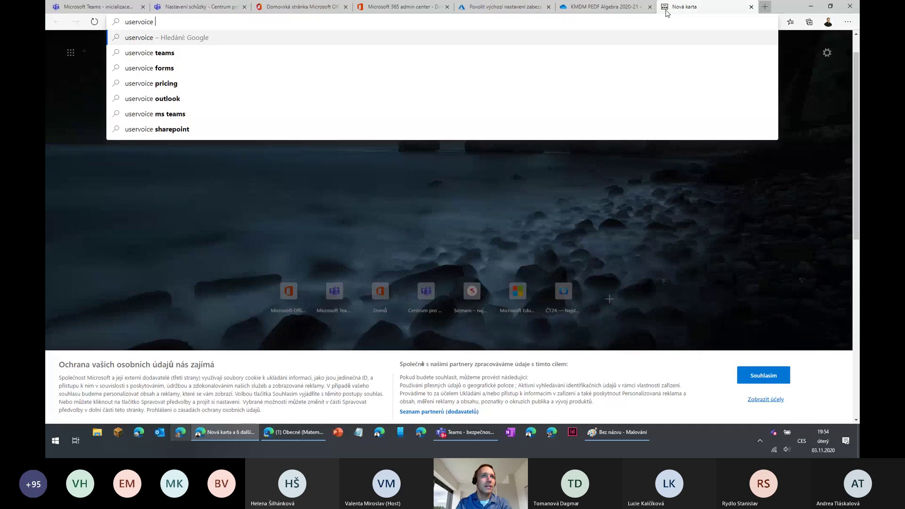
type(" education")
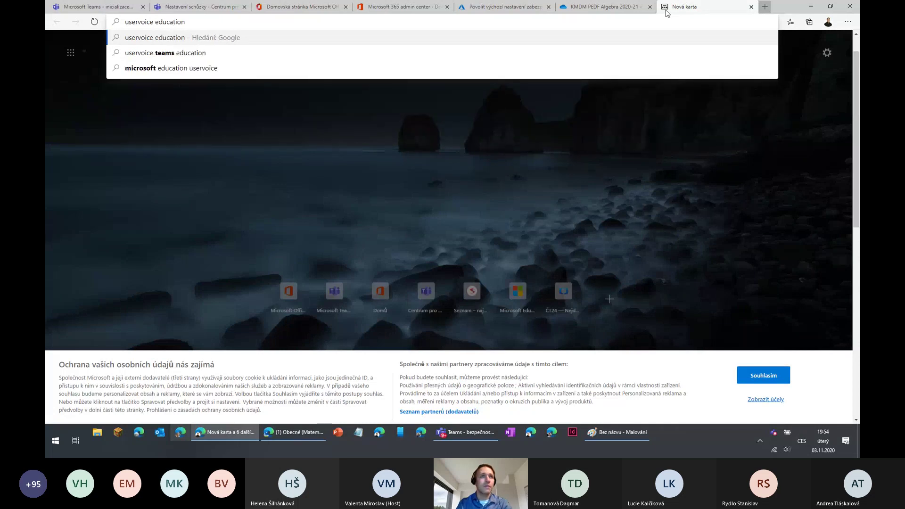
key("Return")
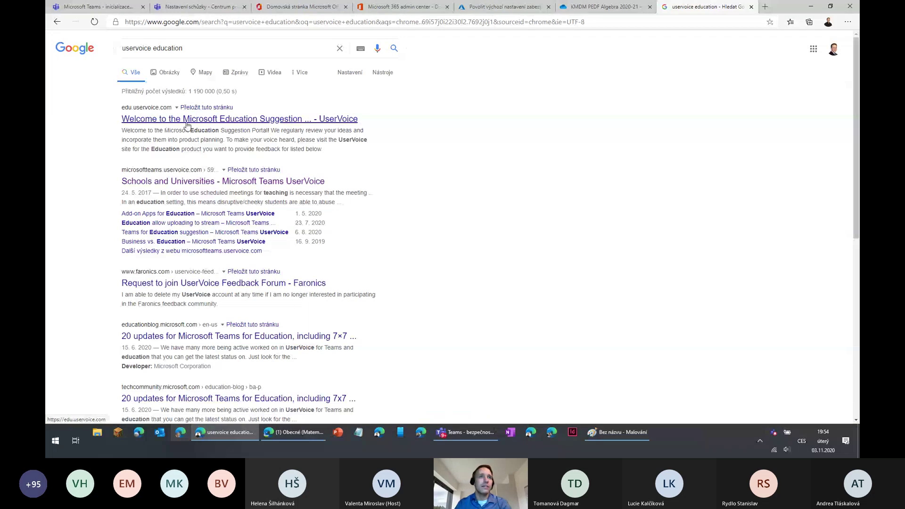
left_click(185, 120)
left_click(193, 22)
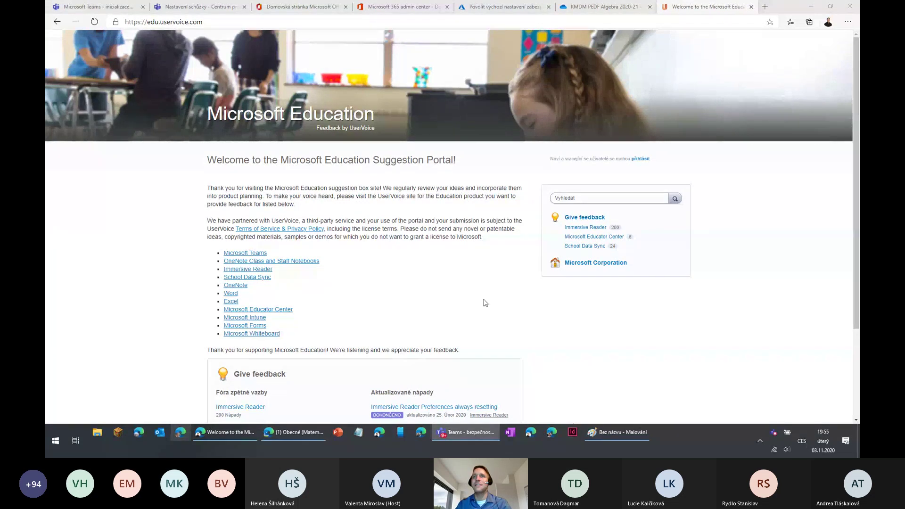
Open the Microsoft Whiteboard suggestion portal in a separate browser tab and the Microsoft Teams education forum in the current one
right_click(251, 334)
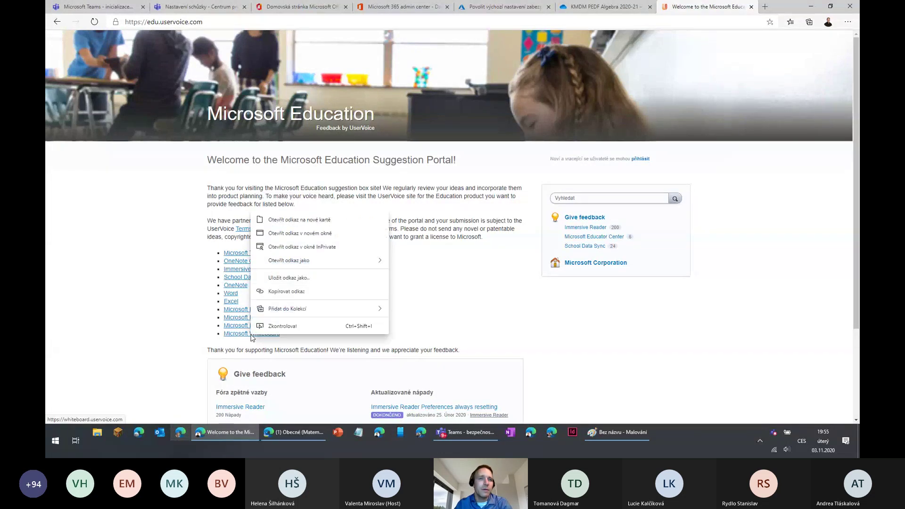
left_click(286, 225)
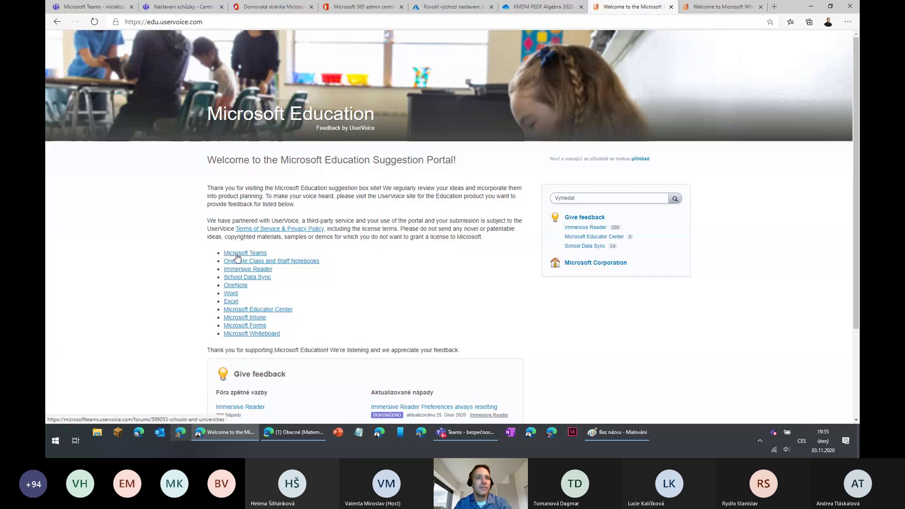
left_click(238, 257)
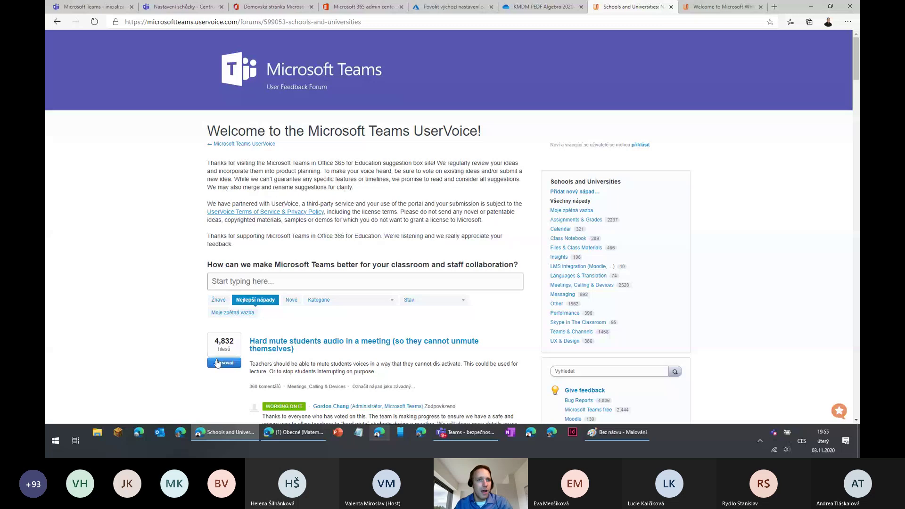
Examine the top-voted ideas and Microsoft's status replies in the Schools and Universities forum, including the request about private student-to-teacher messages
scroll(197, 332, "down", 1)
scroll(206, 332, "down", 2)
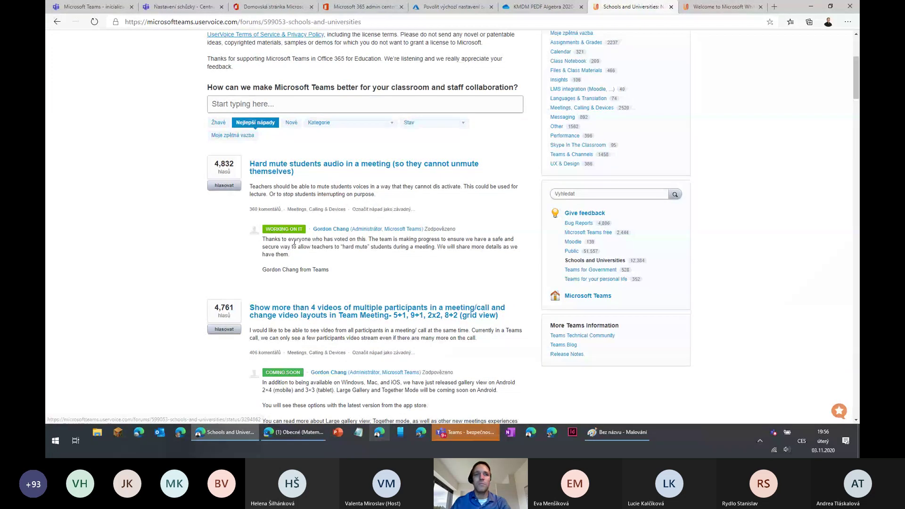
scroll(306, 313, "down", 2)
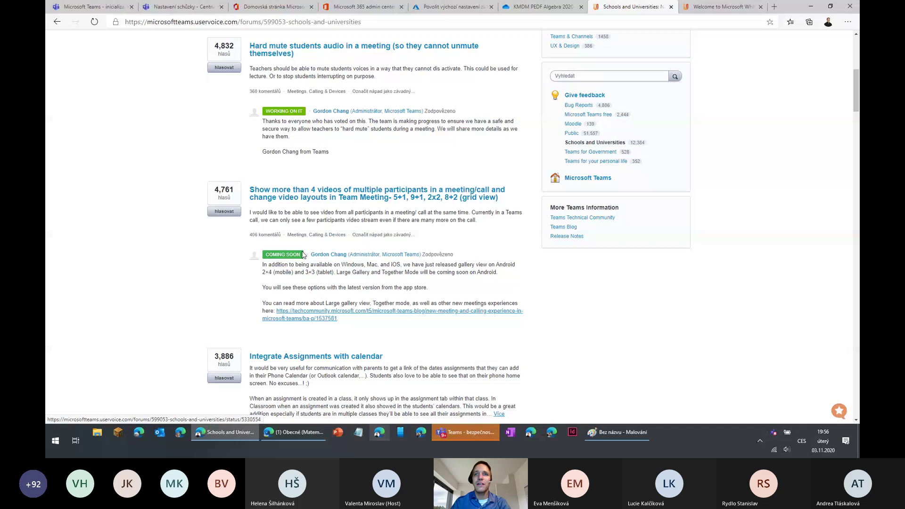
scroll(302, 254, "down", 2)
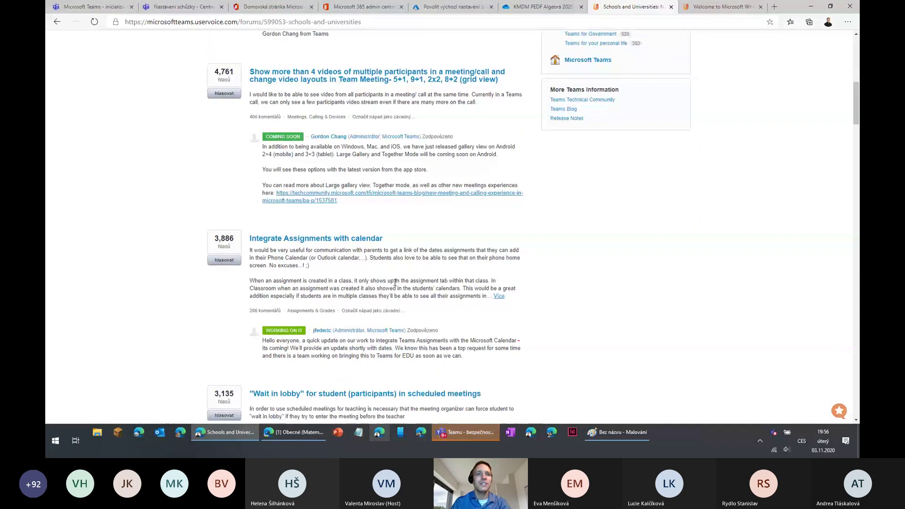
scroll(399, 278, "down", 4)
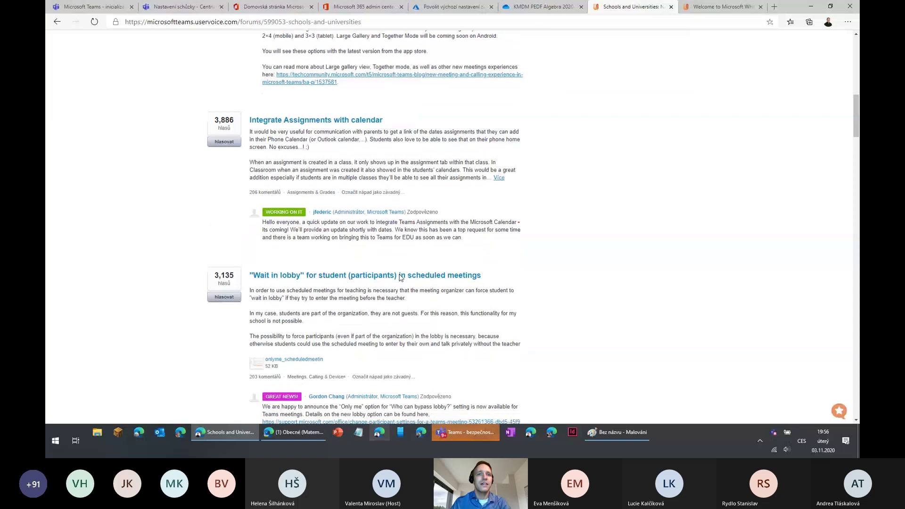
scroll(399, 278, "down", 4)
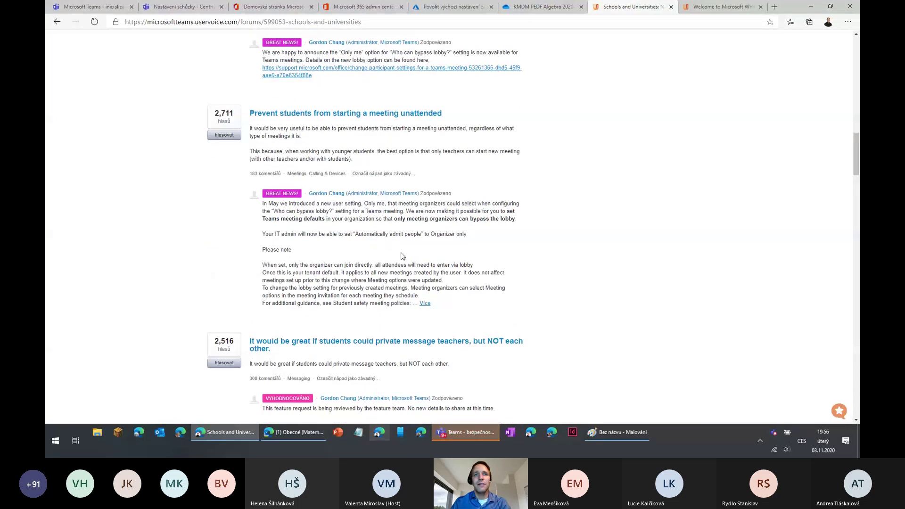
scroll(401, 261, "down", 2)
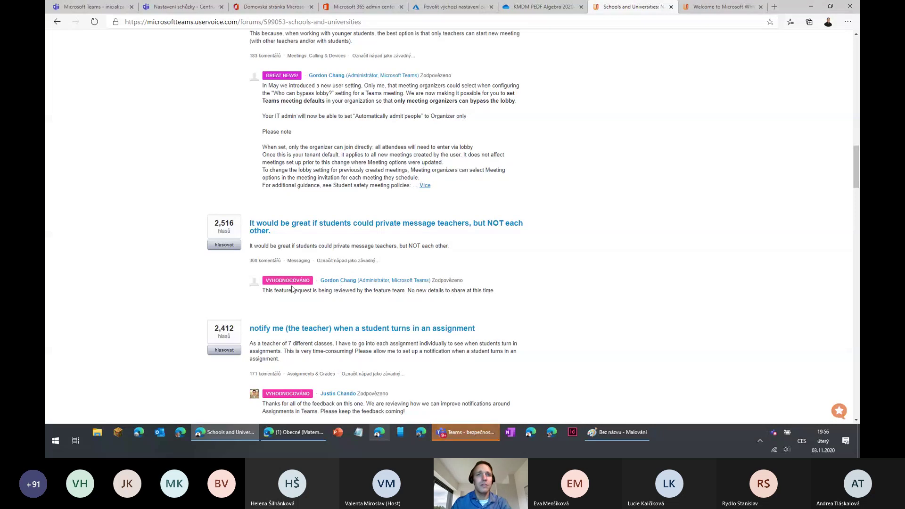
left_click_drag(291, 291, 476, 292)
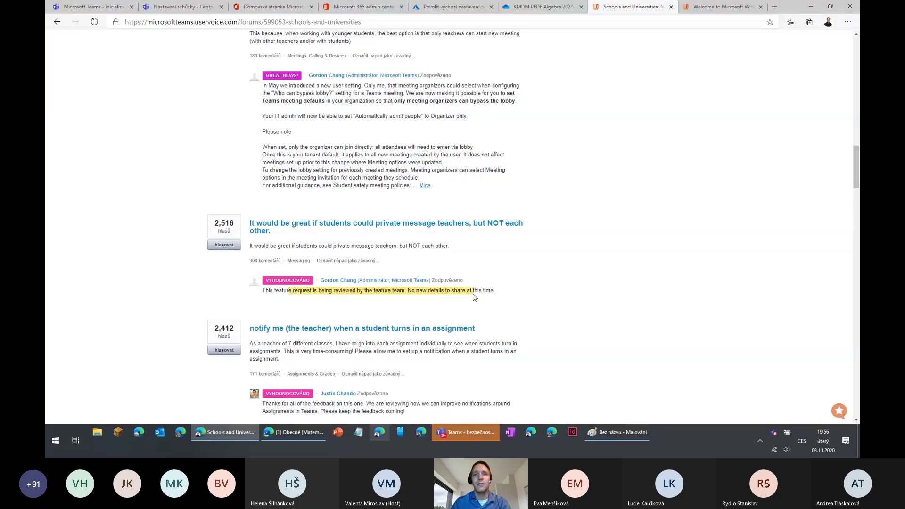
left_click(476, 292)
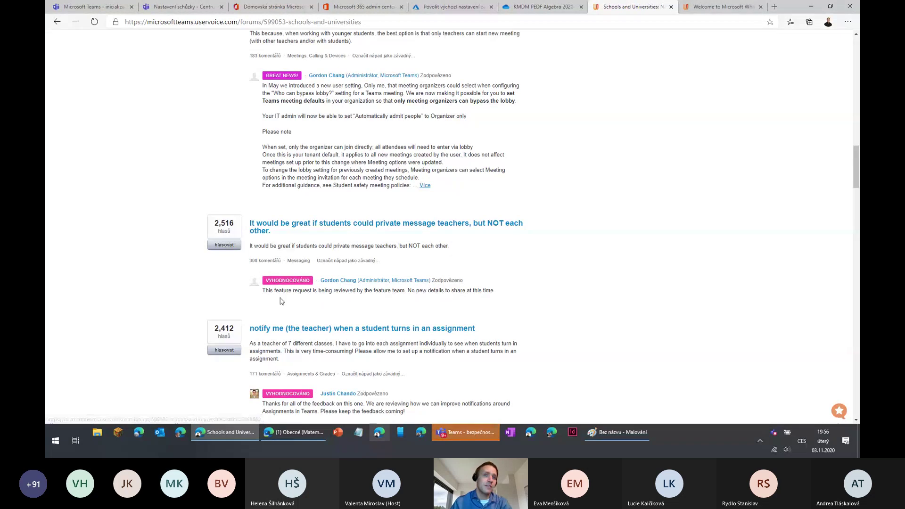
scroll(350, 299, "up", 2)
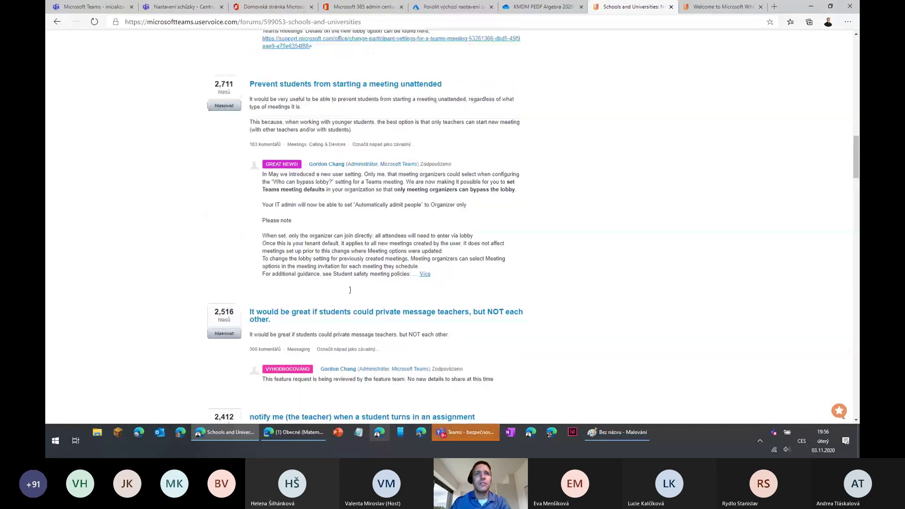
scroll(353, 299, "up", 10)
scroll(353, 299, "up", 4)
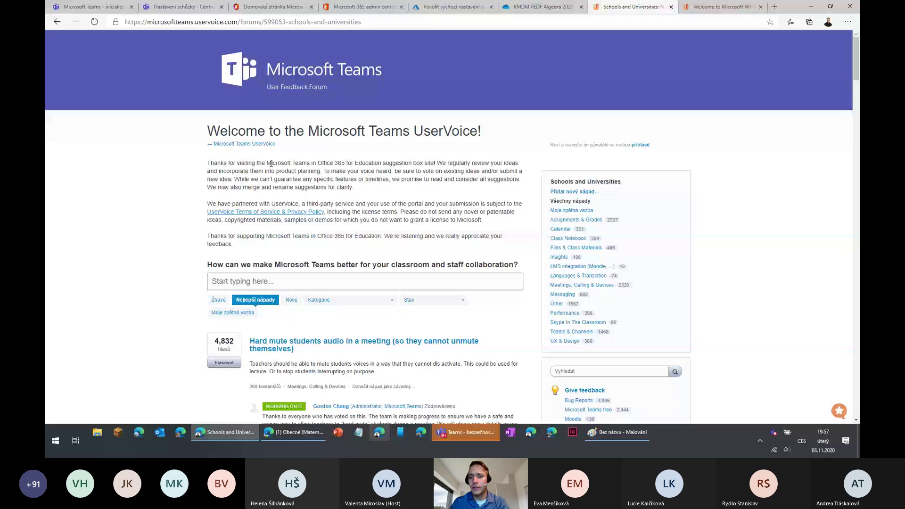
Check the running Teams meeting window and return to the UserVoice forum in the browser
mouse_move(466, 432)
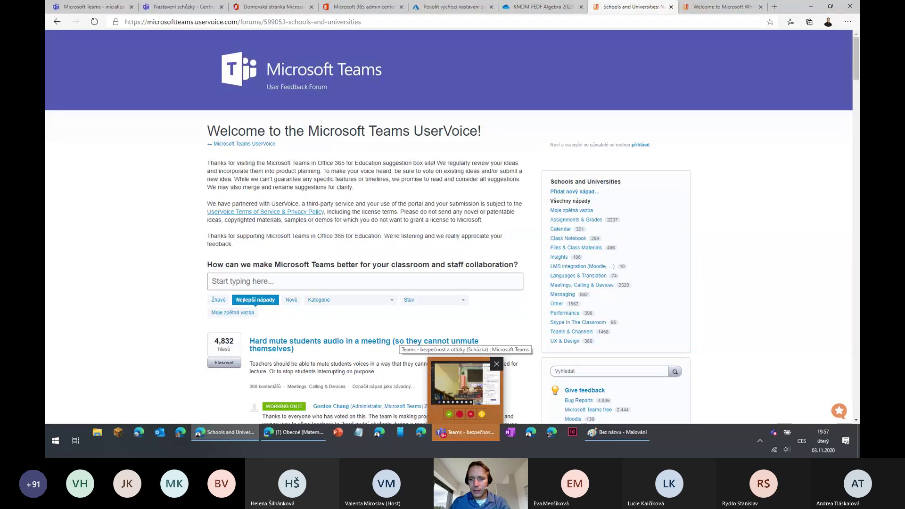
left_click(466, 432)
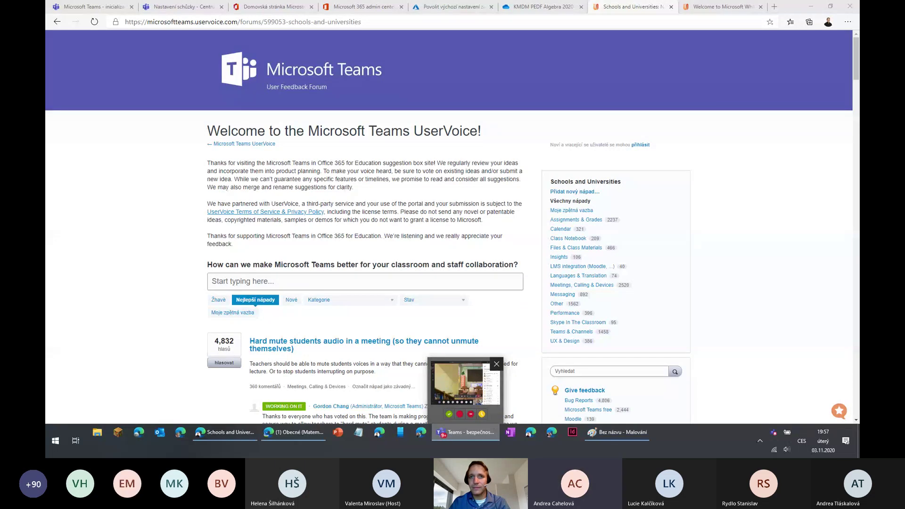
left_click(226, 432)
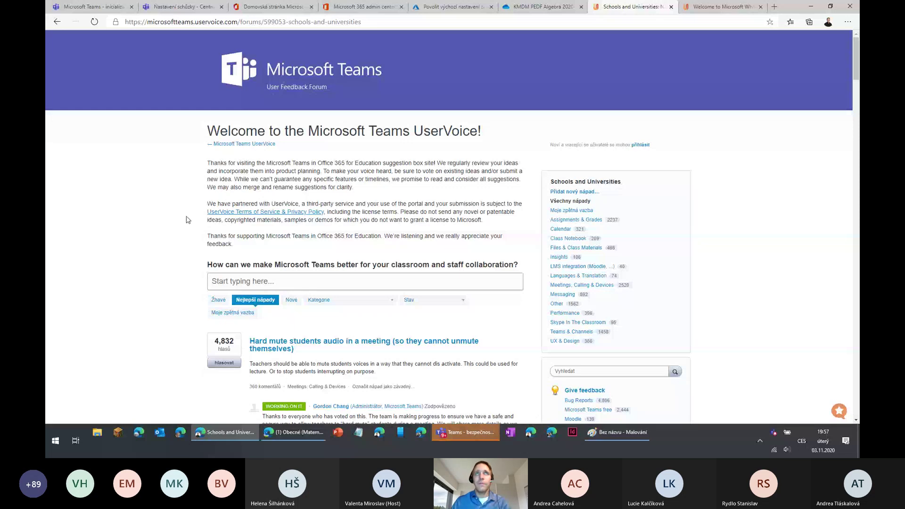
Show the signed-in account's details (Můj účet) in the Teams admin center and close them
left_click(192, 7)
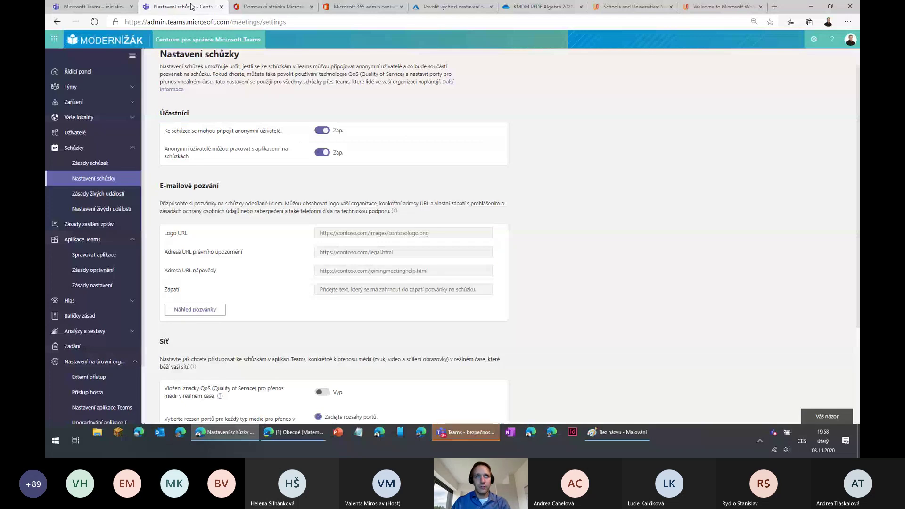
left_click(850, 40)
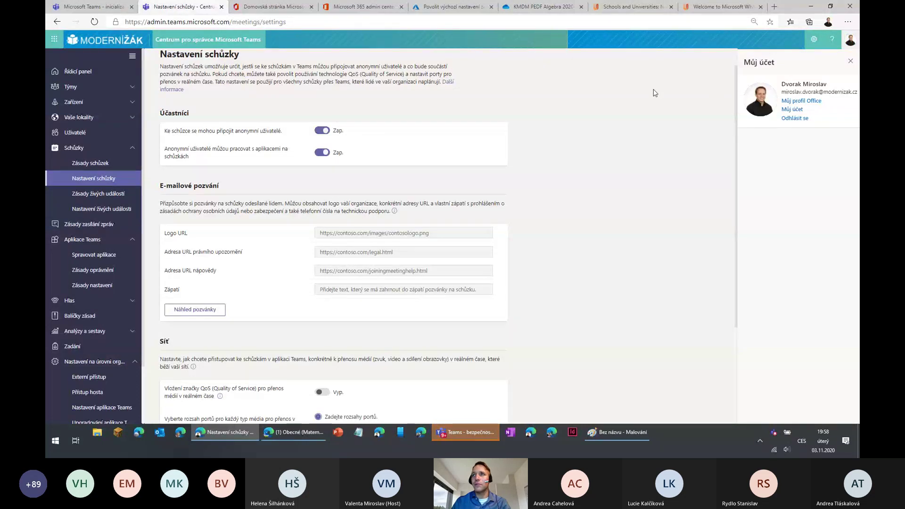
left_click(850, 61)
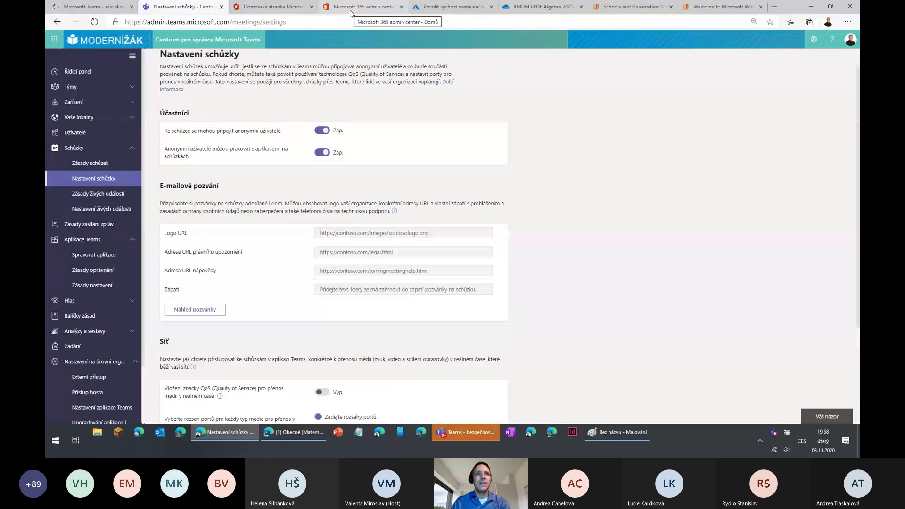
Switch to the Teams web app, look through the general (Obecné) page of the user settings (Nastavení), and close the settings
left_click(75, 5)
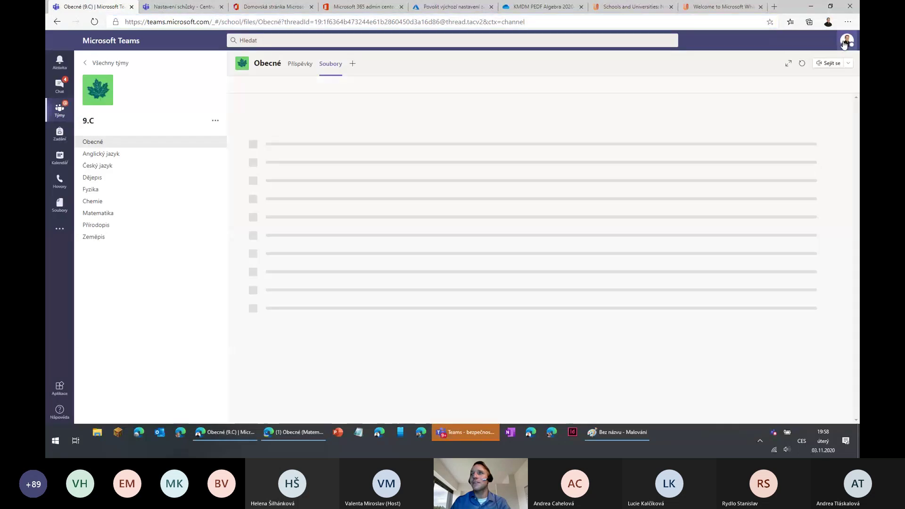
left_click(843, 42)
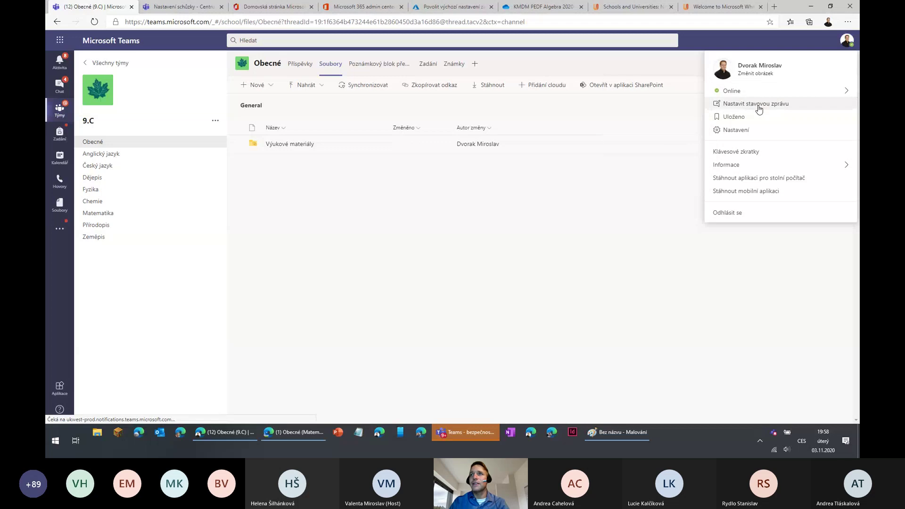
left_click(738, 129)
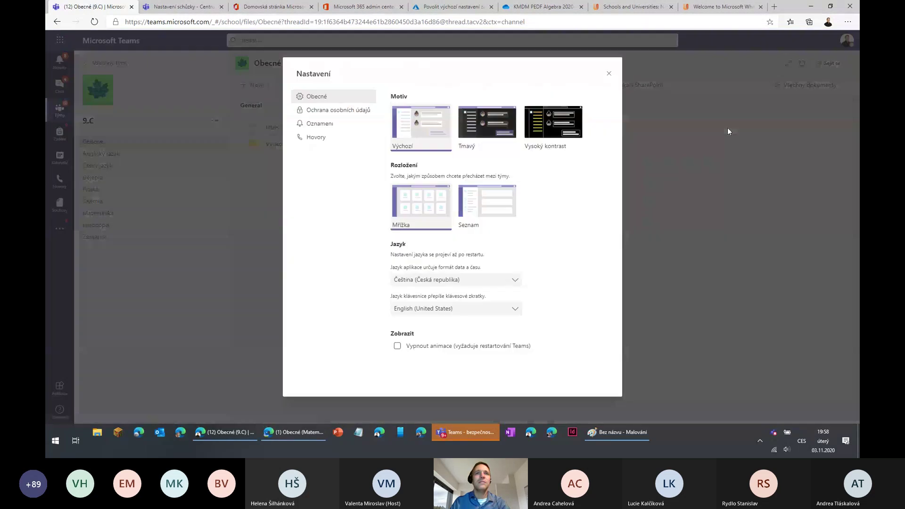
left_click(806, 128)
left_click(846, 41)
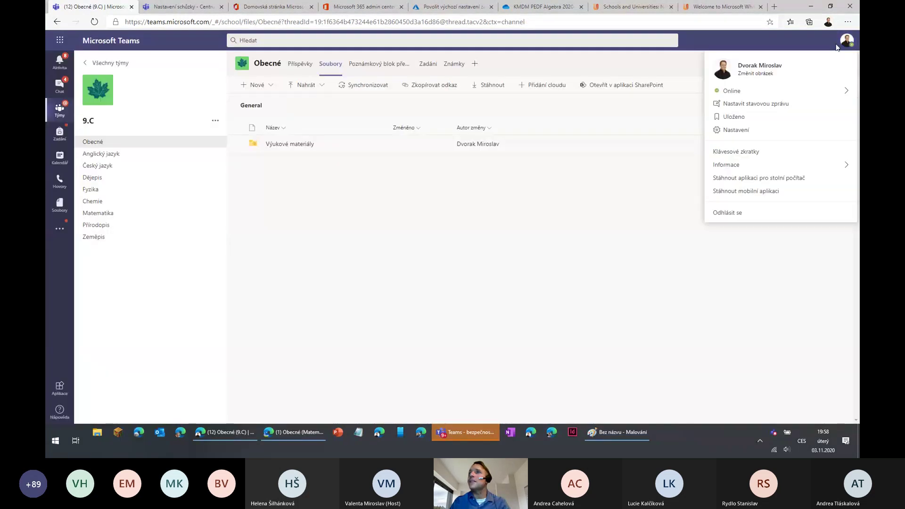
left_click(743, 132)
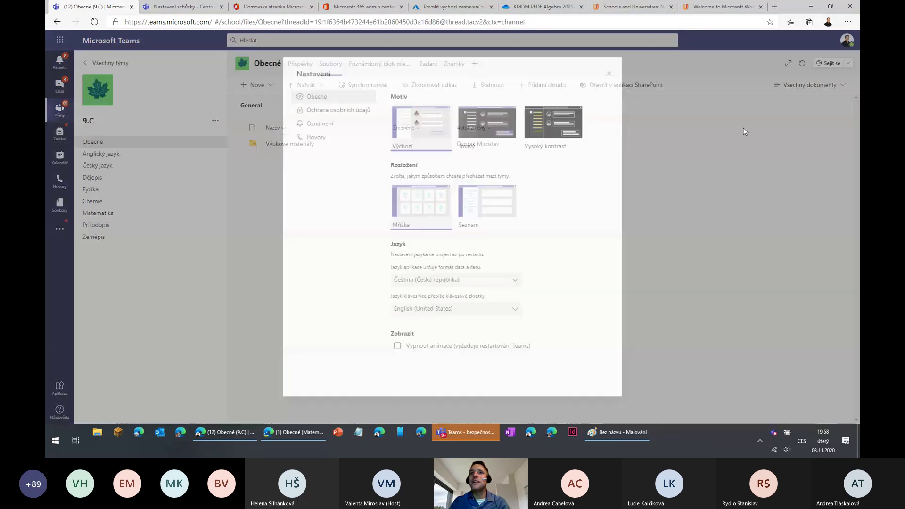
scroll(492, 245, "down", 1)
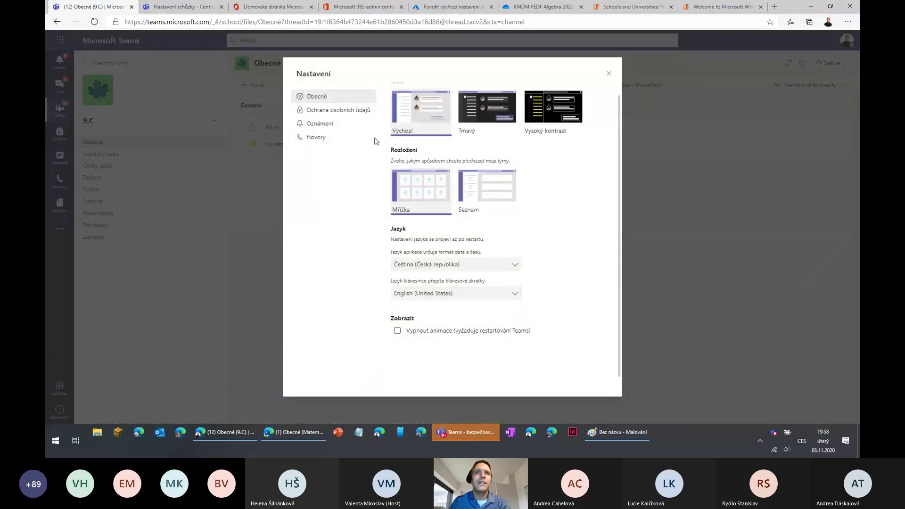
left_click(828, 45)
Show the profile picture options (Změnit obrázek) for the account and close them without changing the picture
left_click(847, 41)
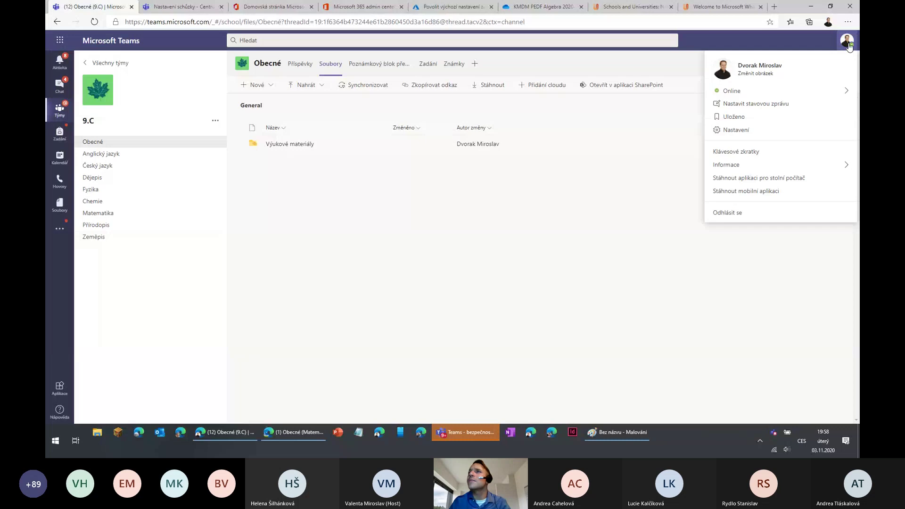
left_click(754, 73)
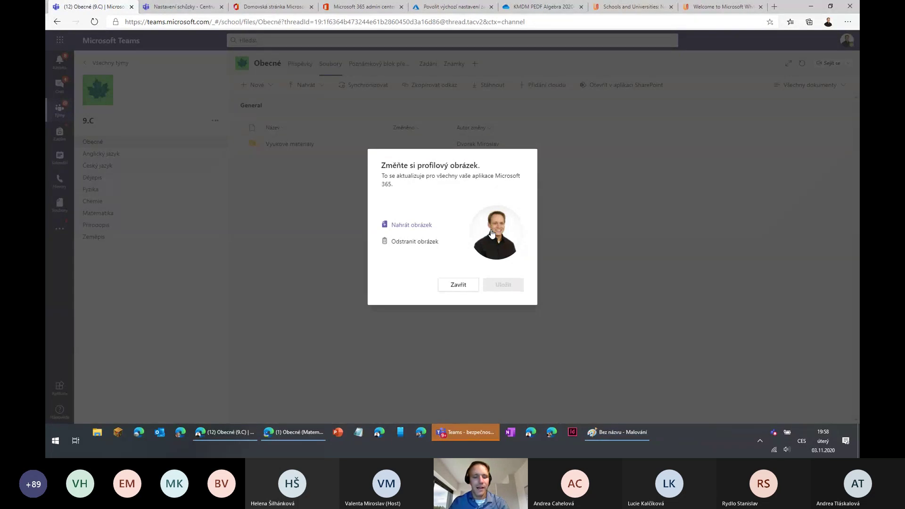
key("Escape")
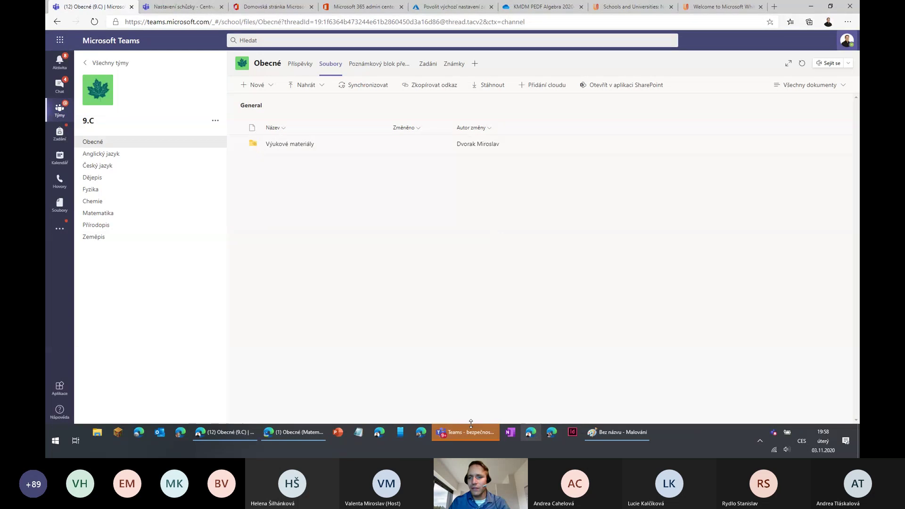
Return to the Teams admin center, look through the available setting categories, and check the Týmy section
mouse_move(471, 427)
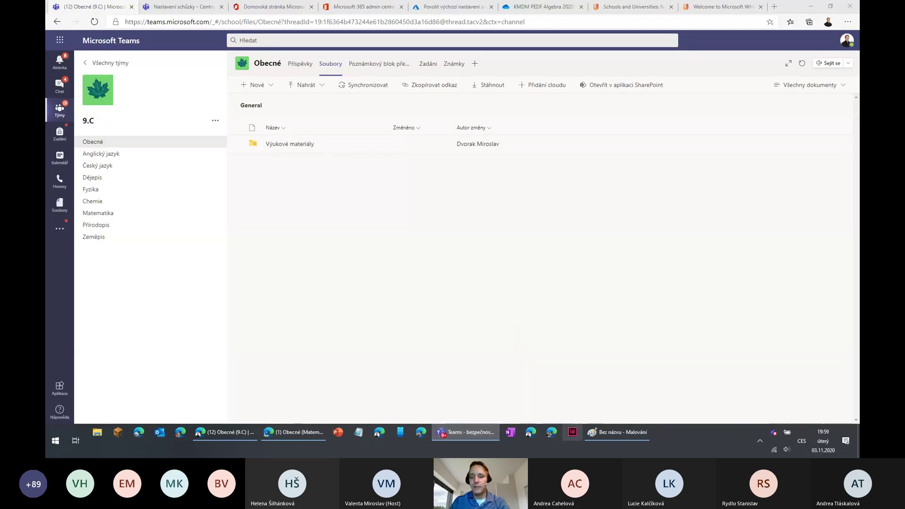
left_click(171, 15)
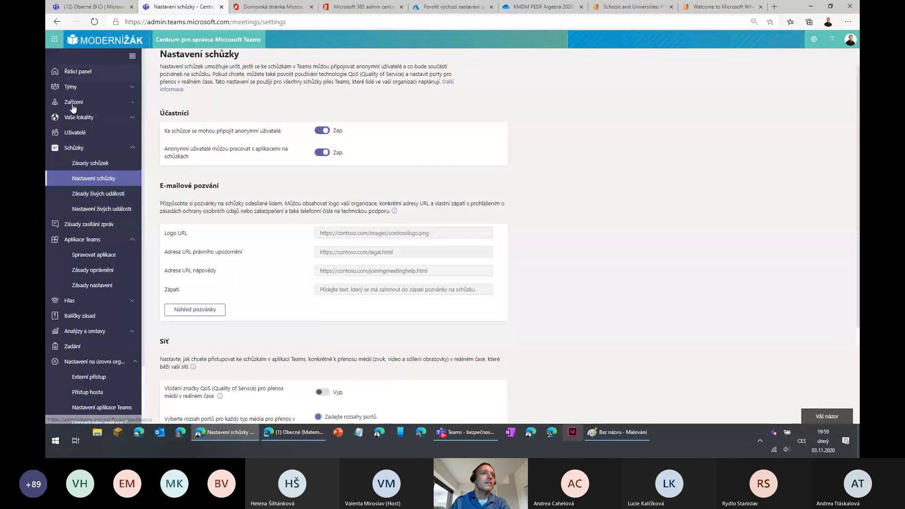
scroll(77, 338, "down", 2)
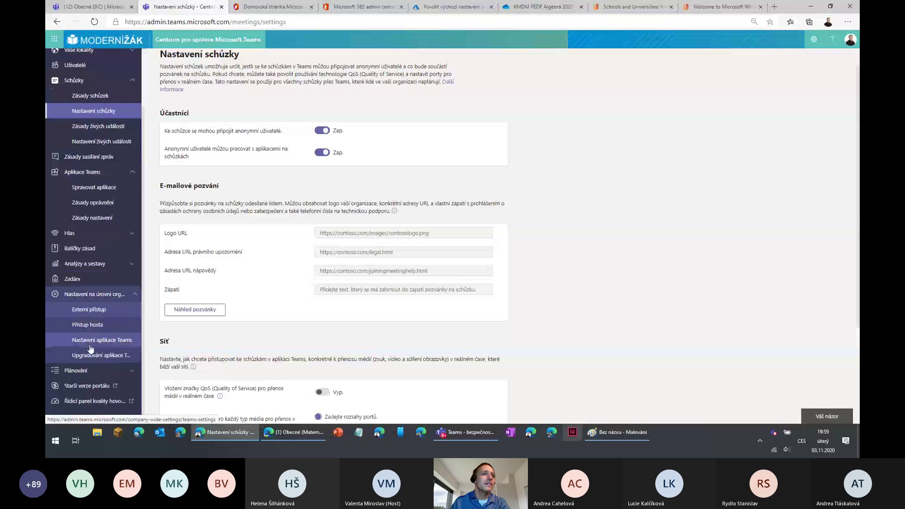
scroll(79, 330, "up", 3)
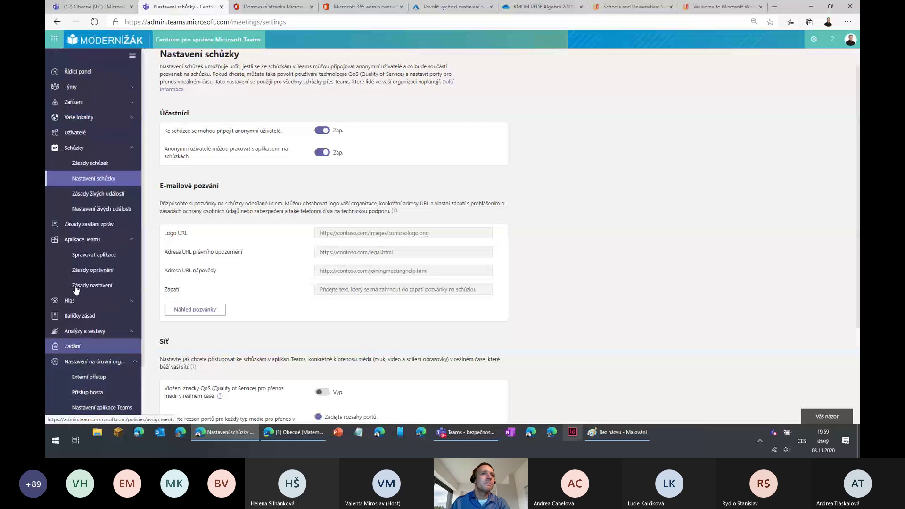
left_click(76, 88)
left_click(76, 88)
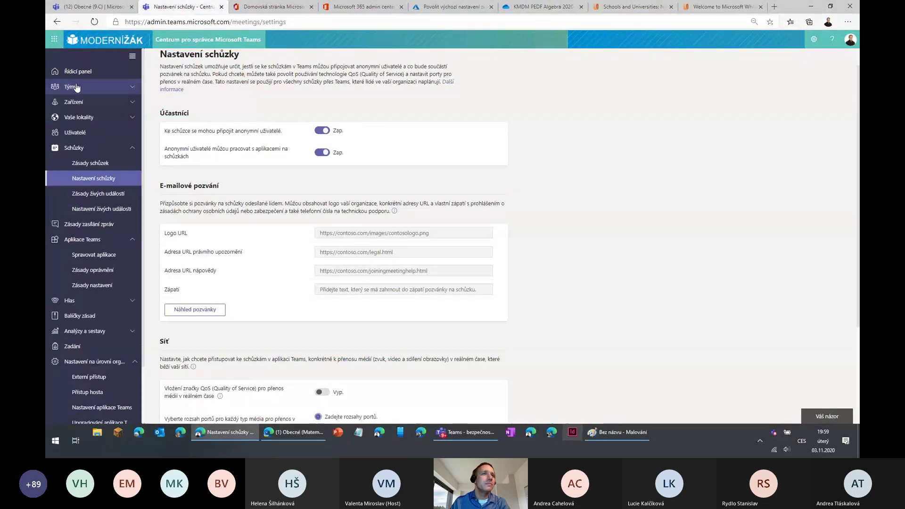